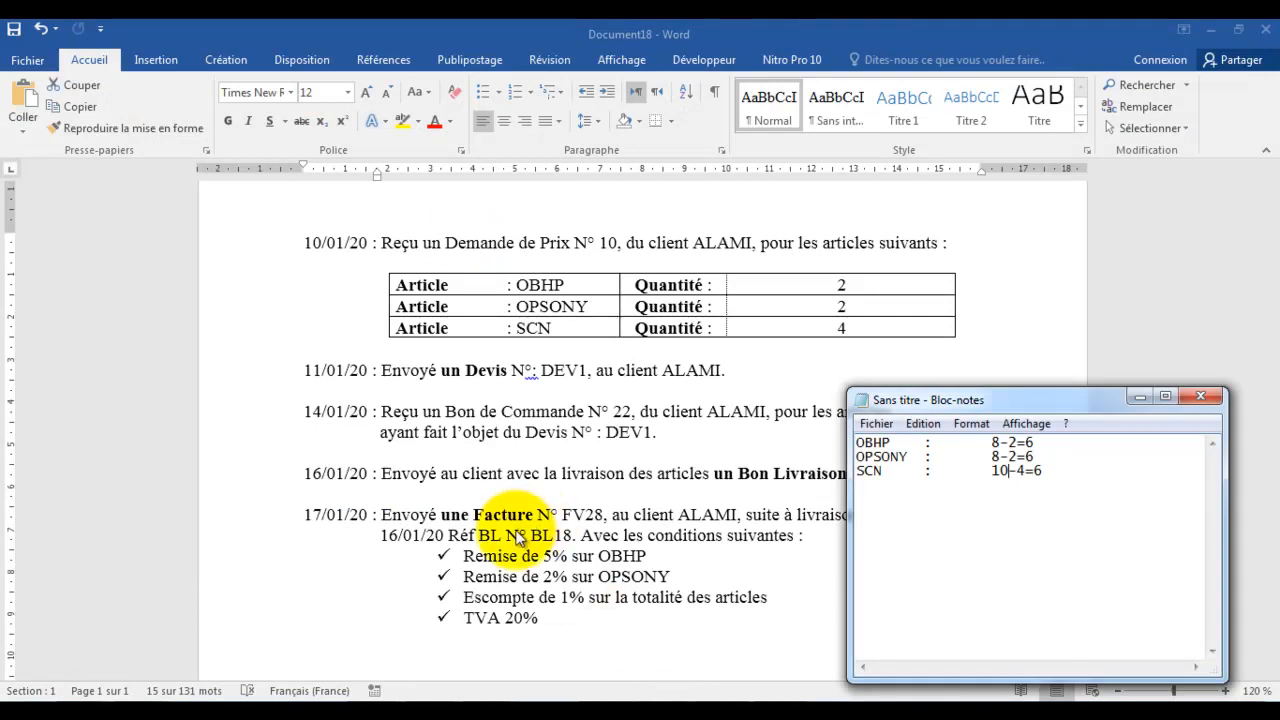
Review the 16/01/20 delivery and 17/01/20 invoice entries in the Word document, including the discount, escompte and TVA conditions
click(1141, 397)
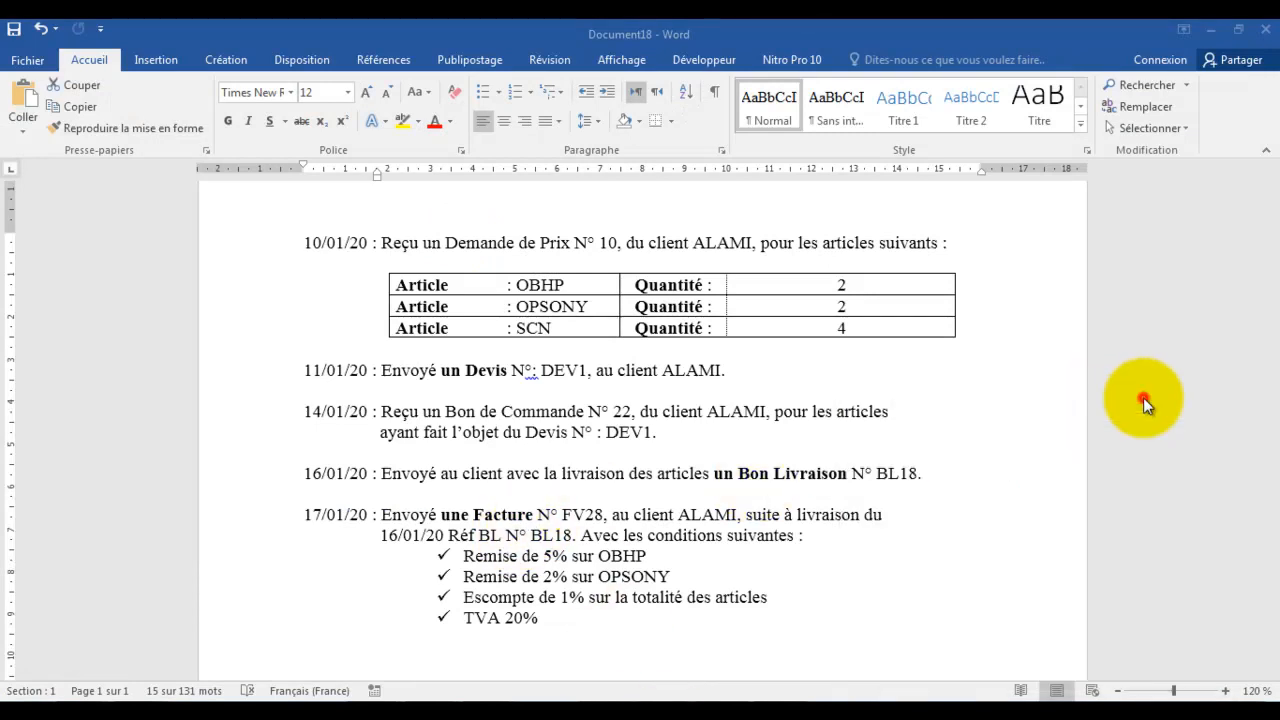
triple_click(590, 470)
click(388, 474)
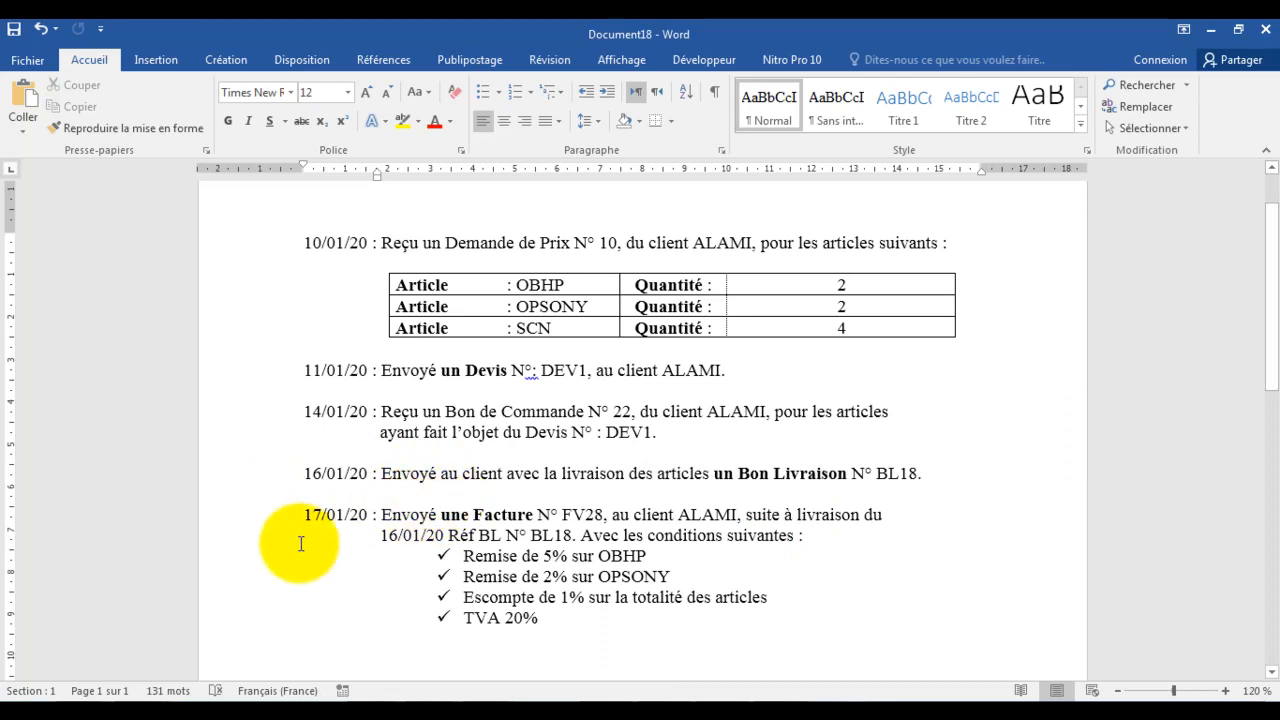
click(260, 522)
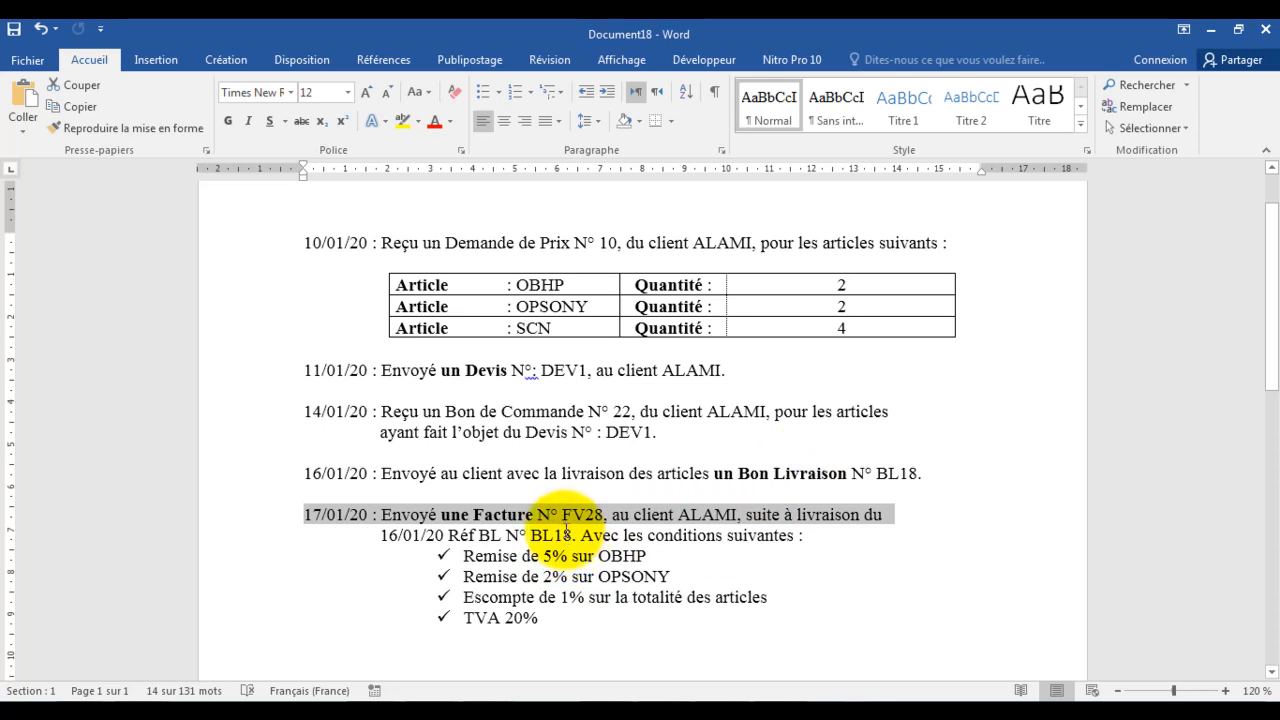
drag(540, 622, 472, 565)
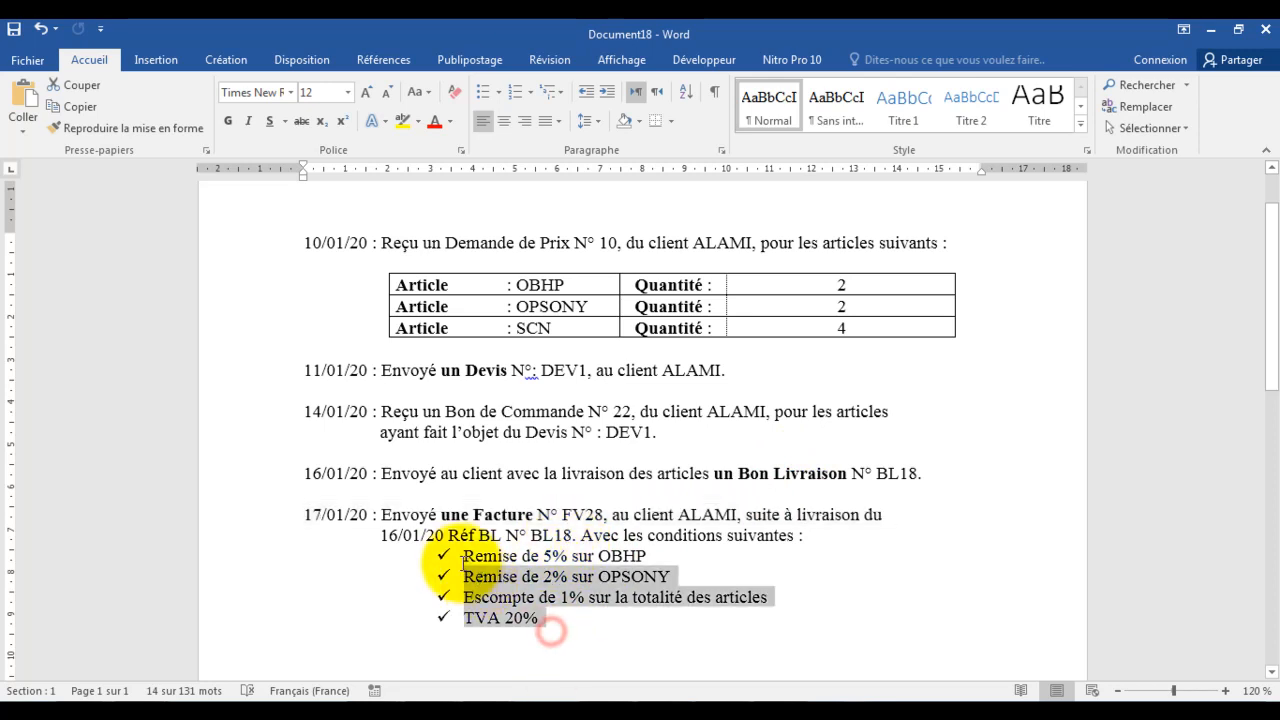
click(571, 622)
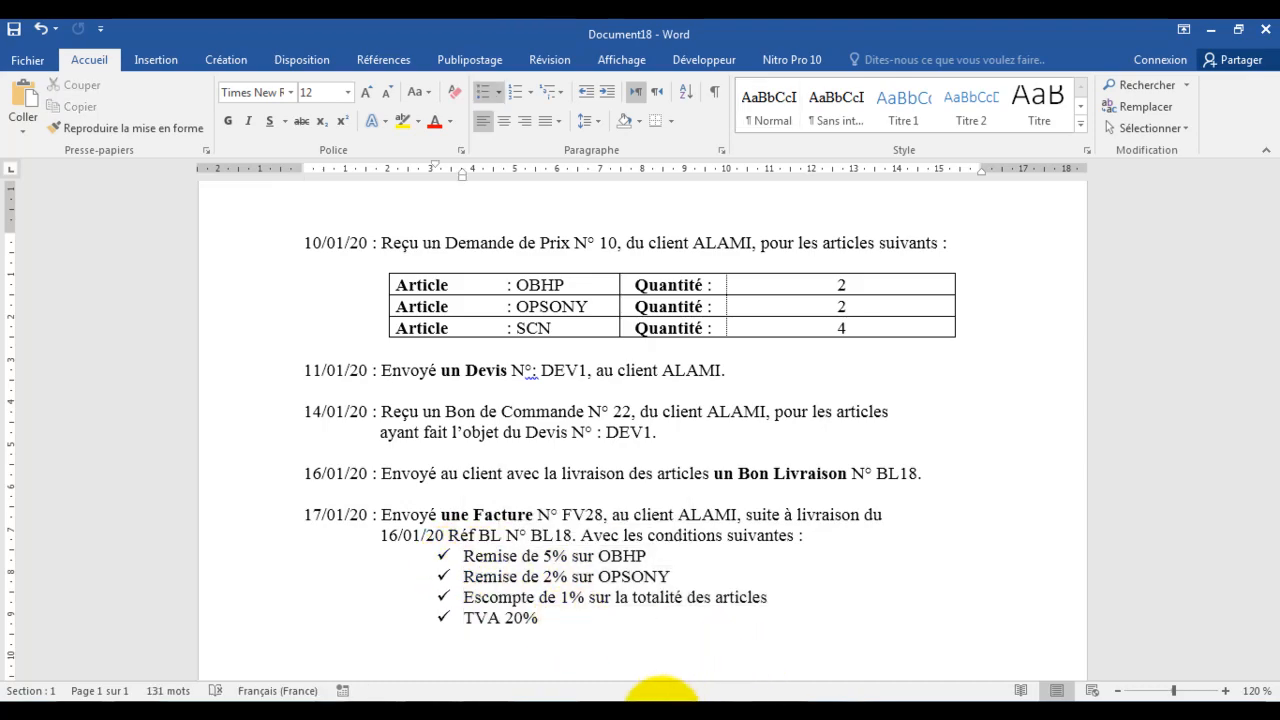
Switch to Gestion Commerciale 100 and check the stock calculations for OBHP, OPSONY and SCN in the Notepad notes
click(660, 695)
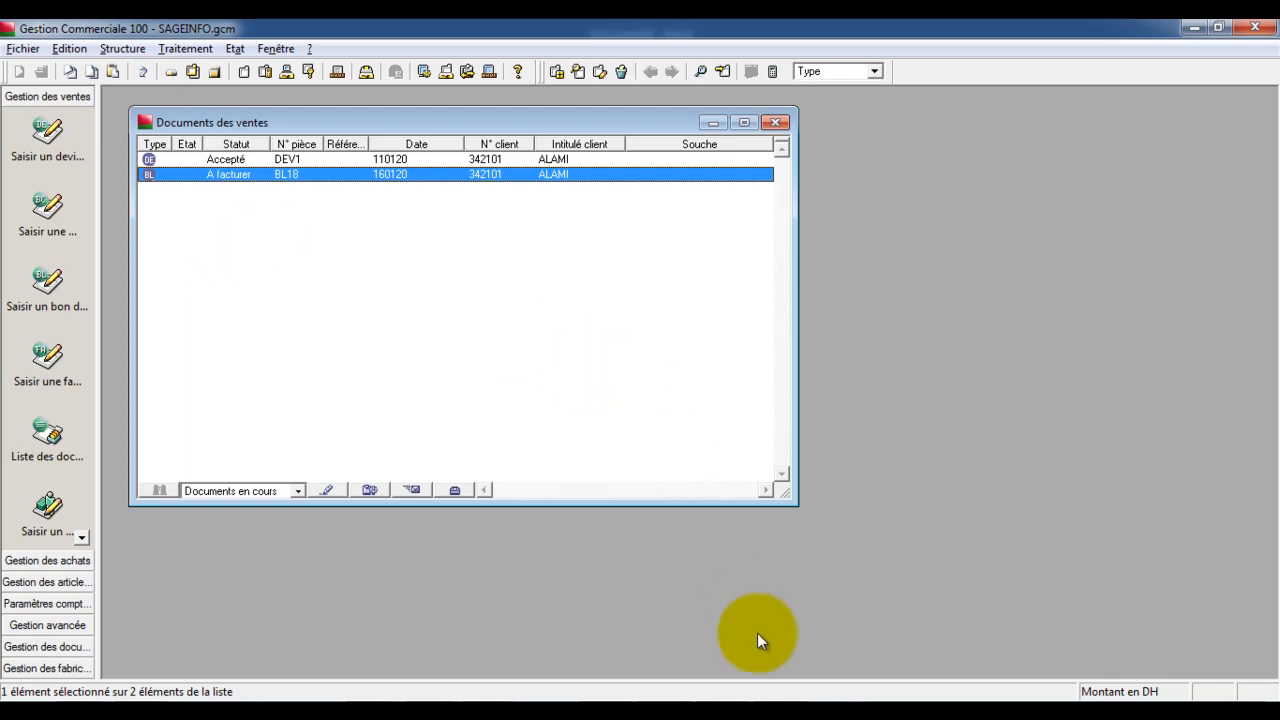
click(738, 700)
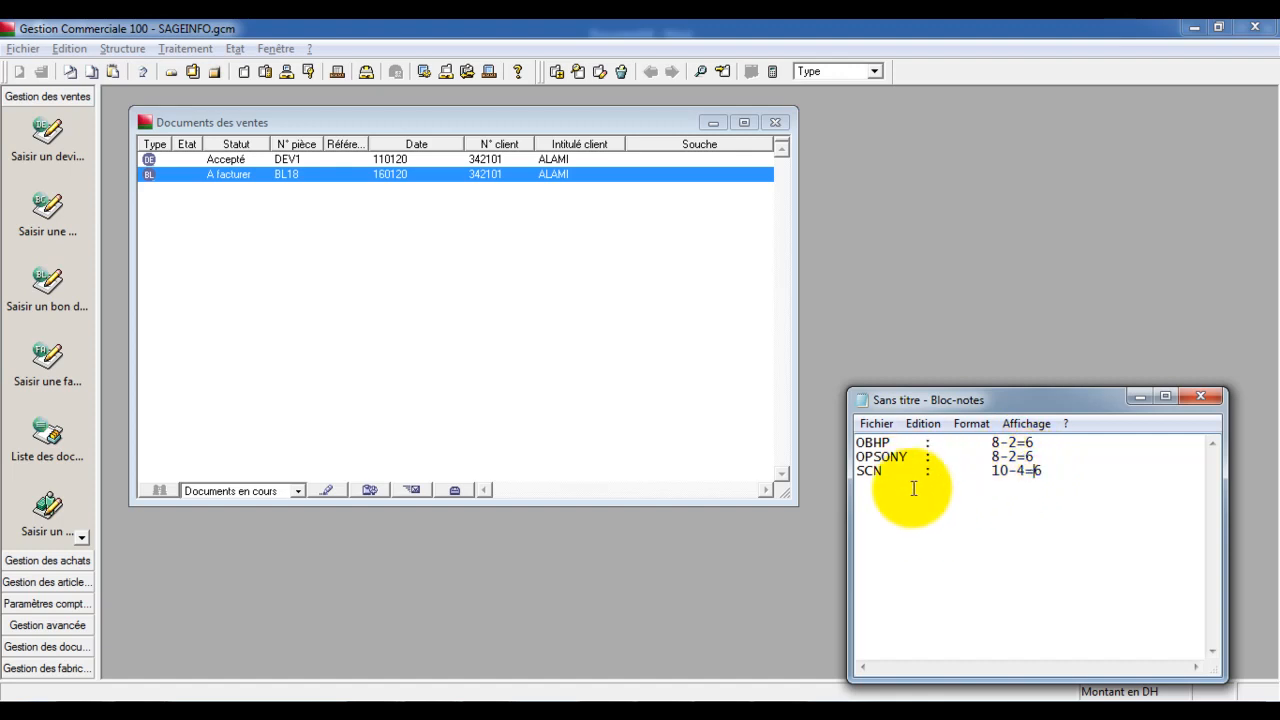
click(481, 306)
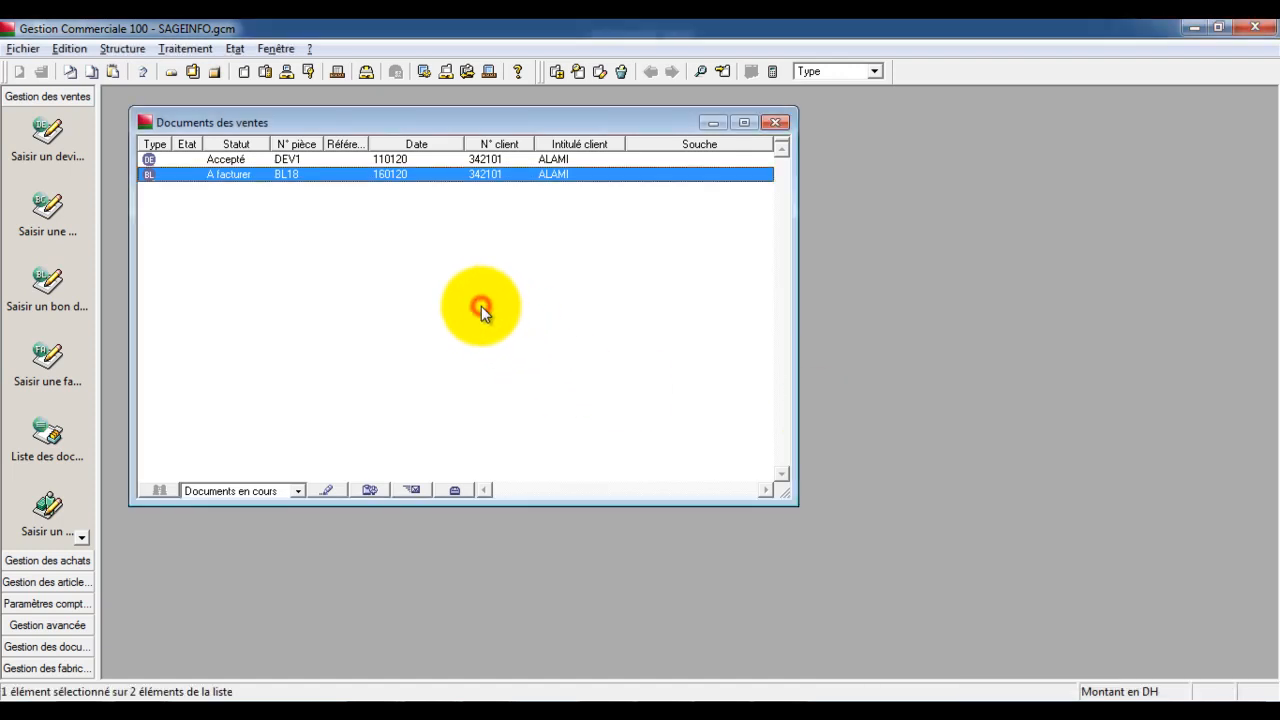
Preview the Inventaire report to check the stock quantities of OBHP, OPSONY and SCN, and close the preview
right_click(429, 247)
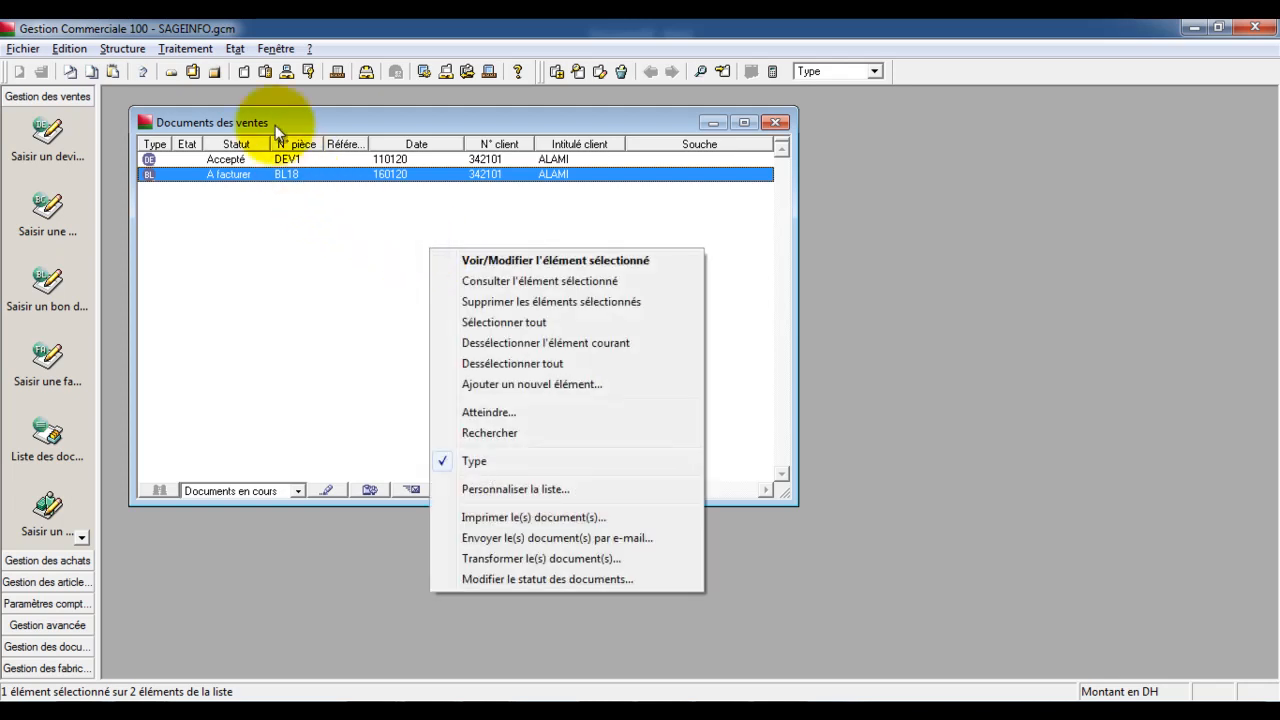
click(238, 60)
click(314, 318)
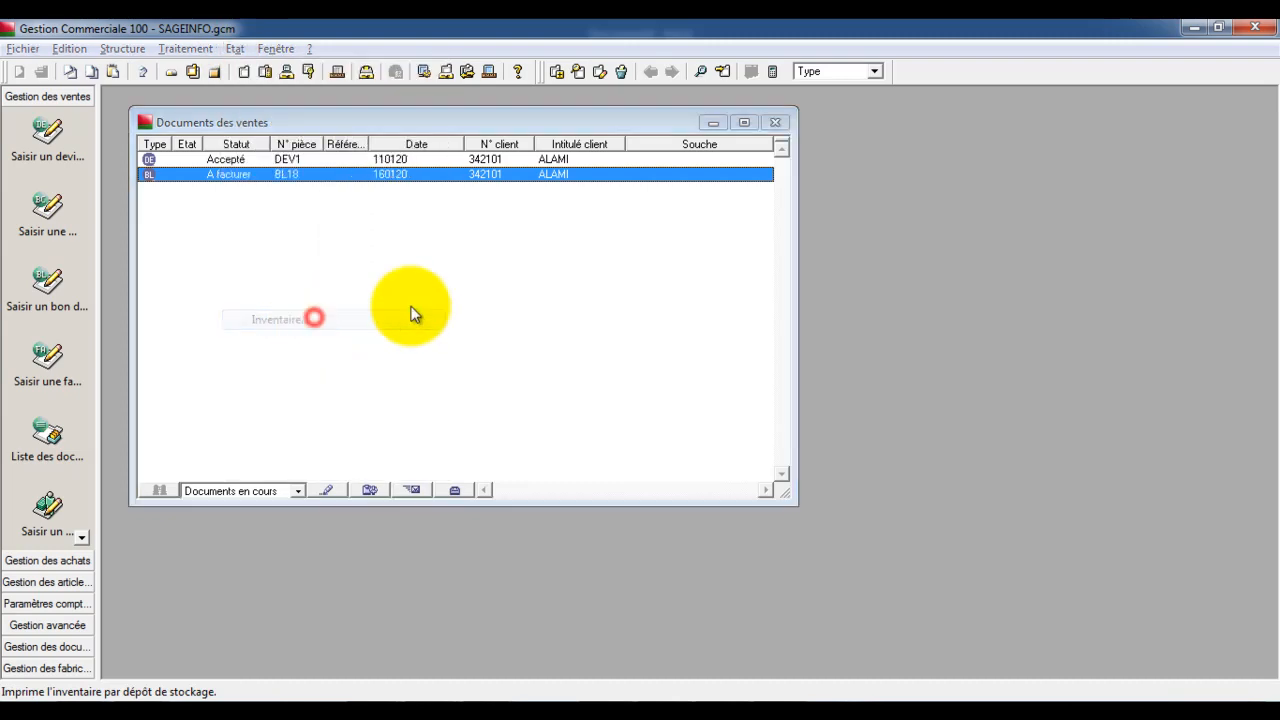
click(539, 385)
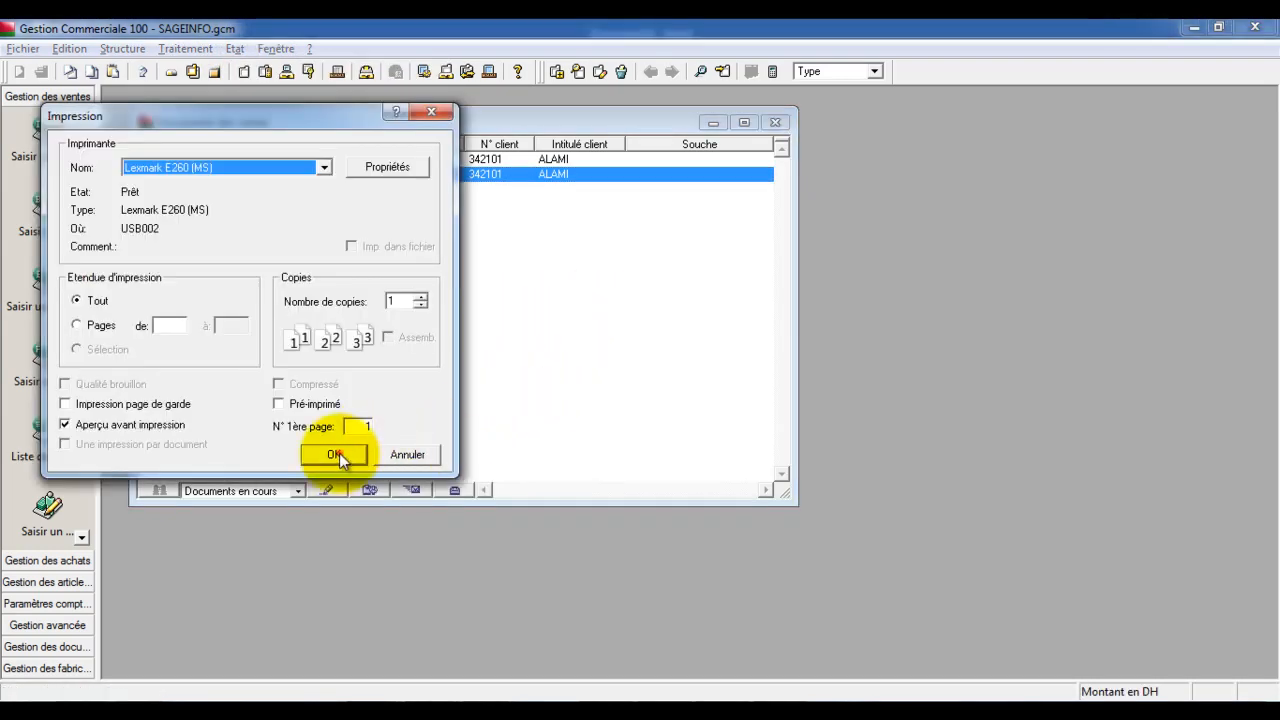
click(339, 453)
click(449, 255)
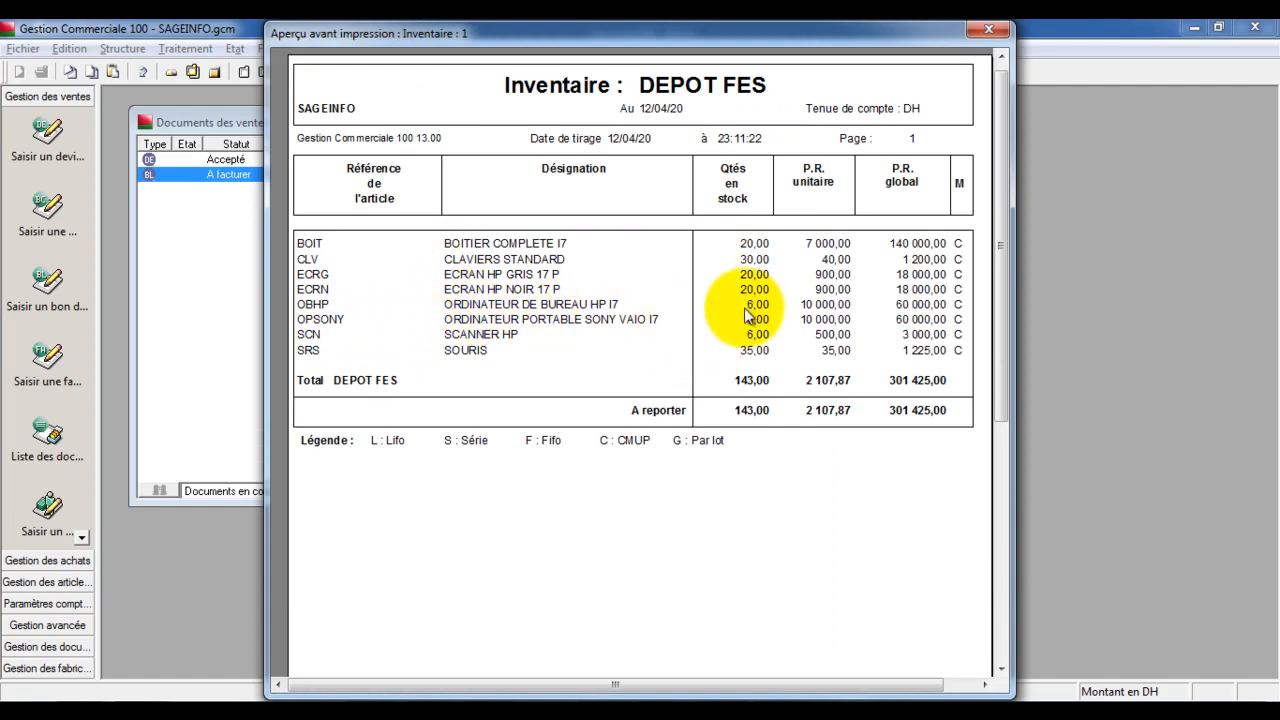
click(697, 283)
click(847, 30)
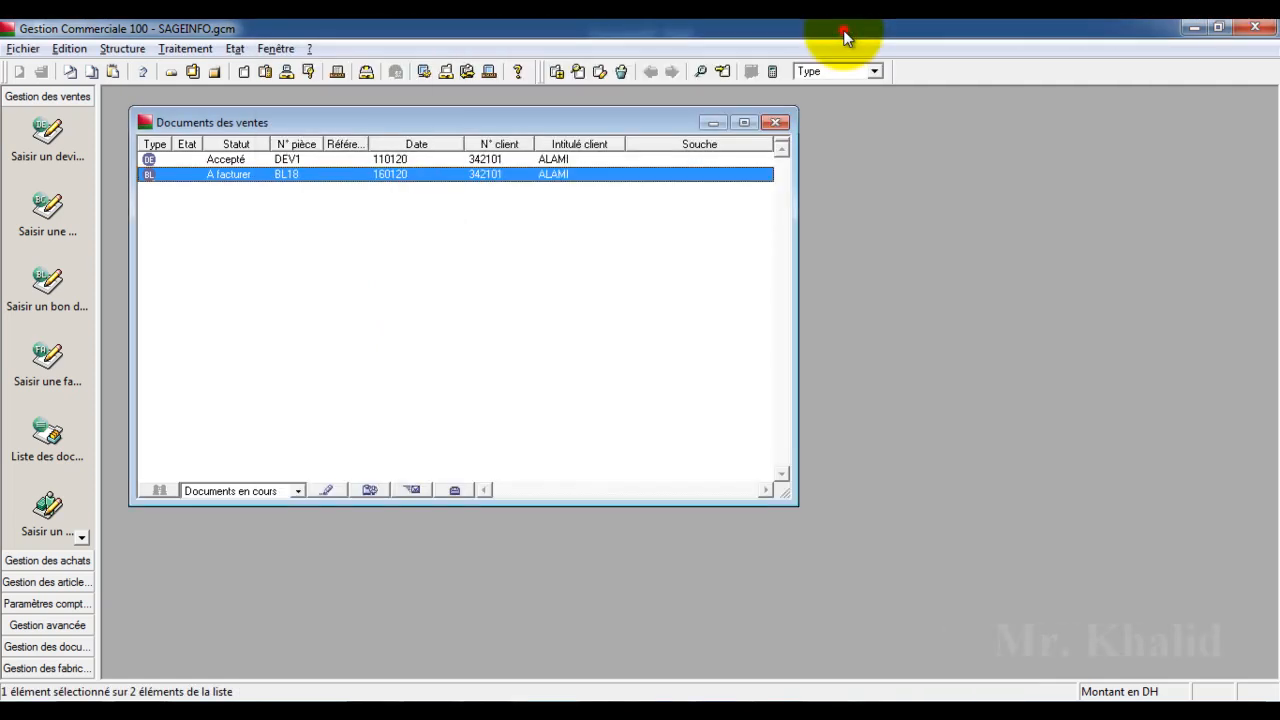
Add a new Facture to the sales documents and date it 170120
right_click(507, 298)
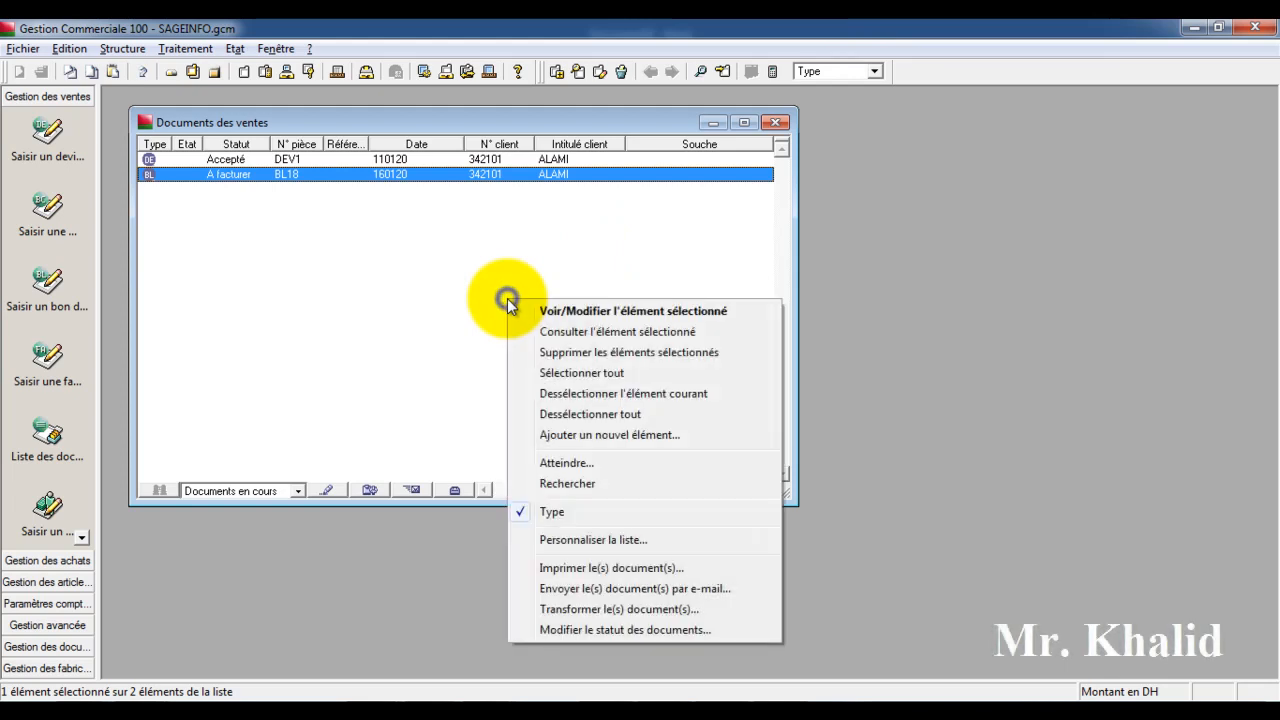
click(576, 435)
click(425, 338)
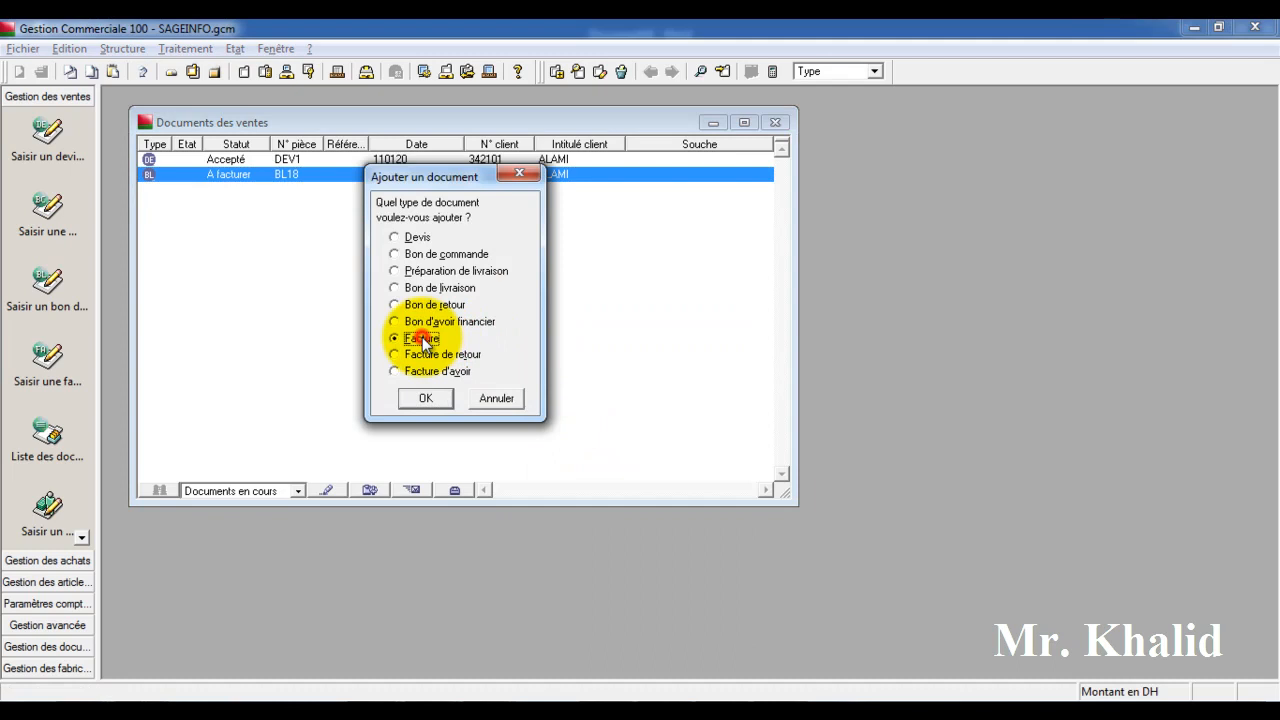
click(424, 396)
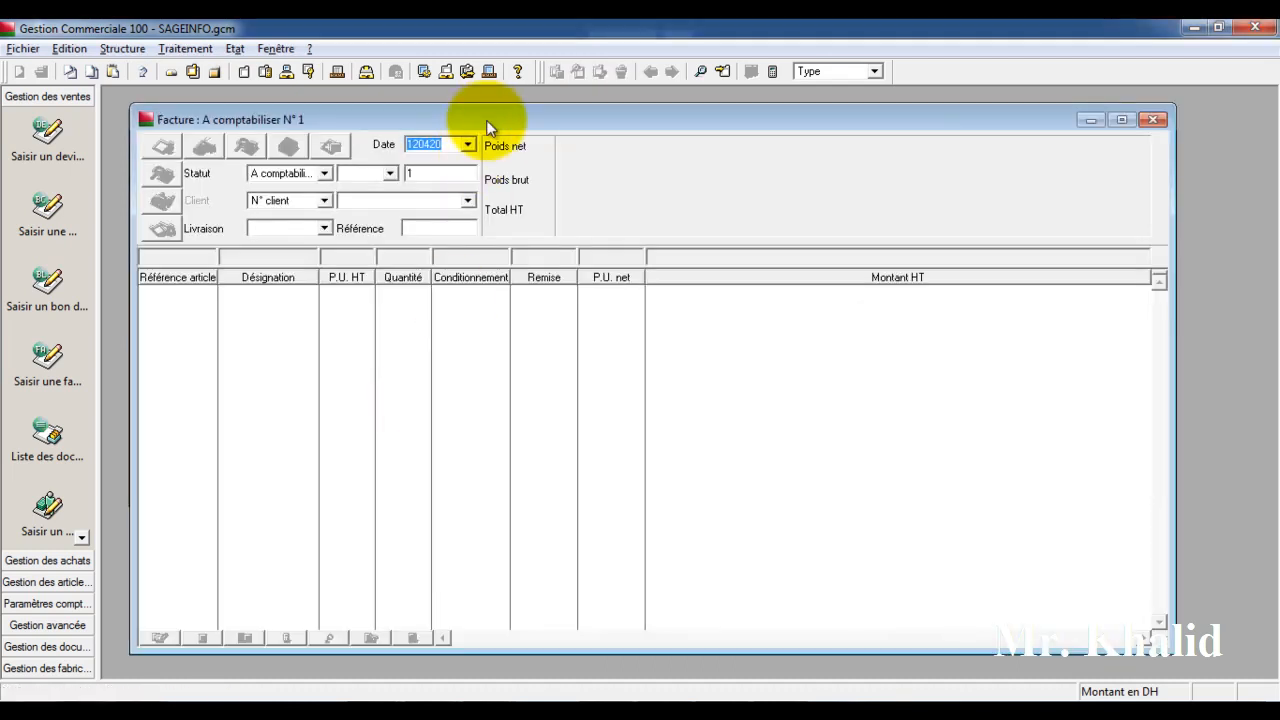
drag(486, 120, 501, 202)
text(1701)
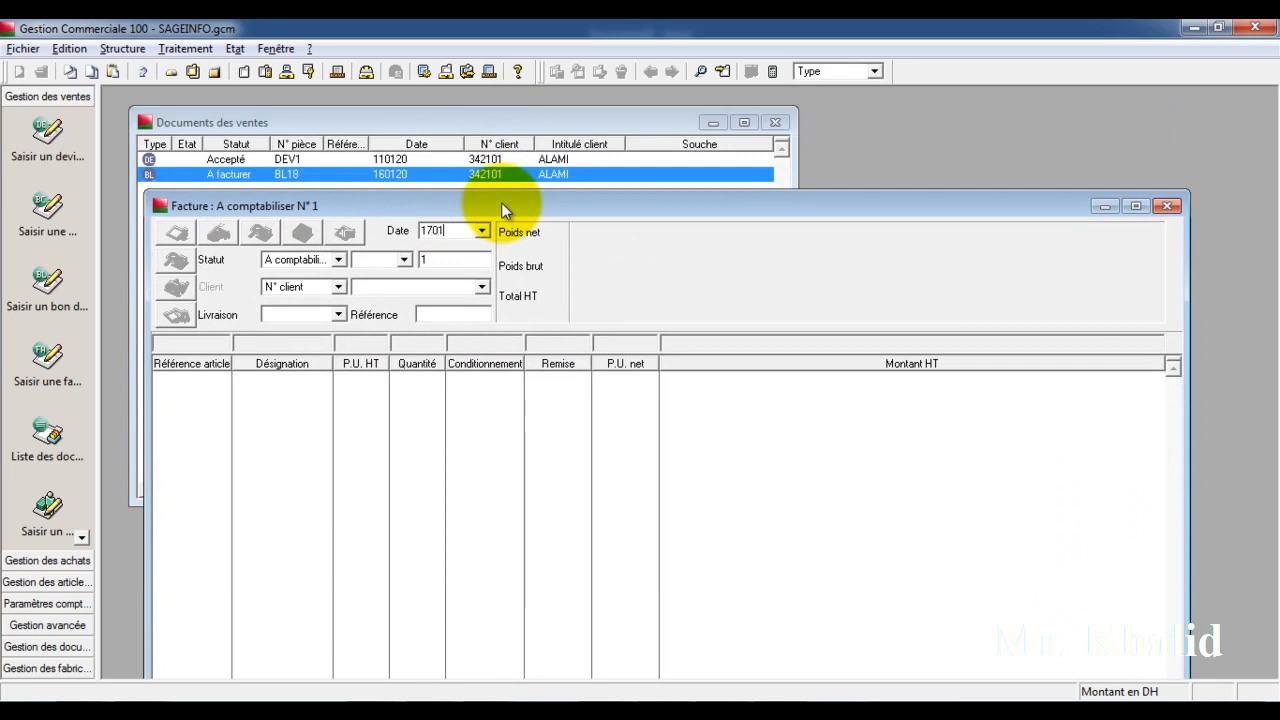
text(20)
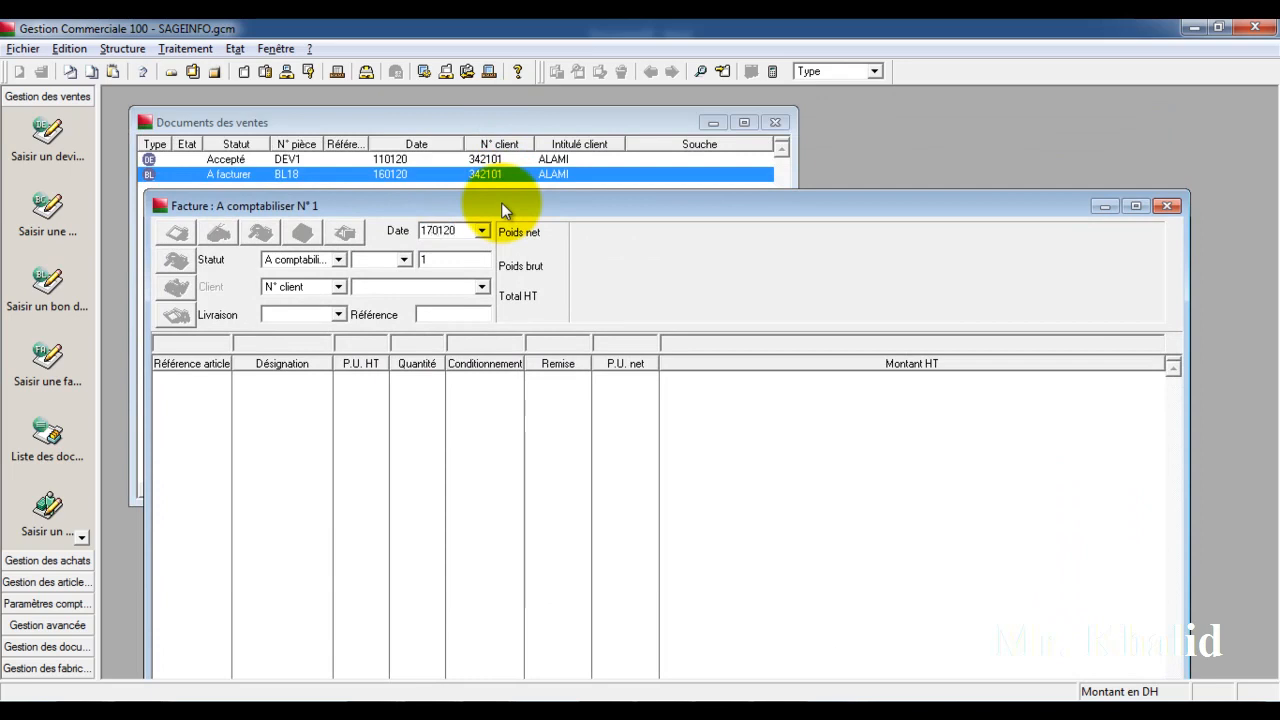
Set the invoice number to FV28, as given in the Word exercise
click(423, 259)
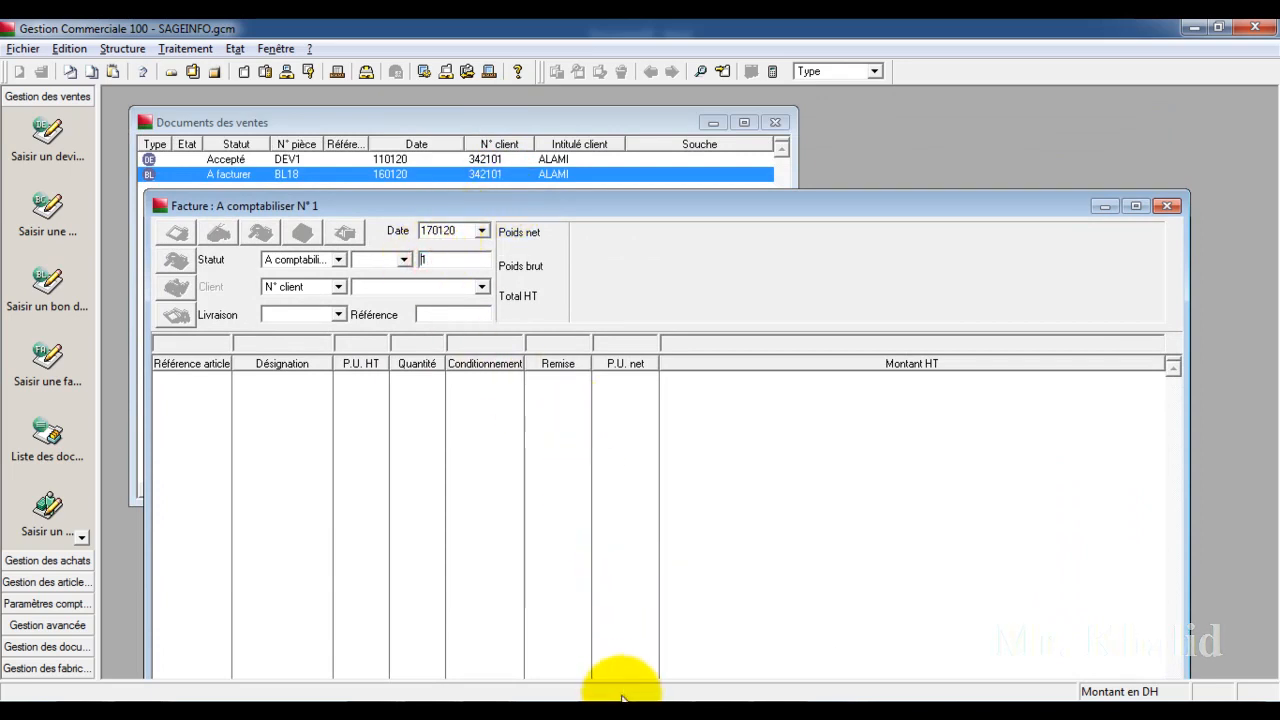
click(656, 706)
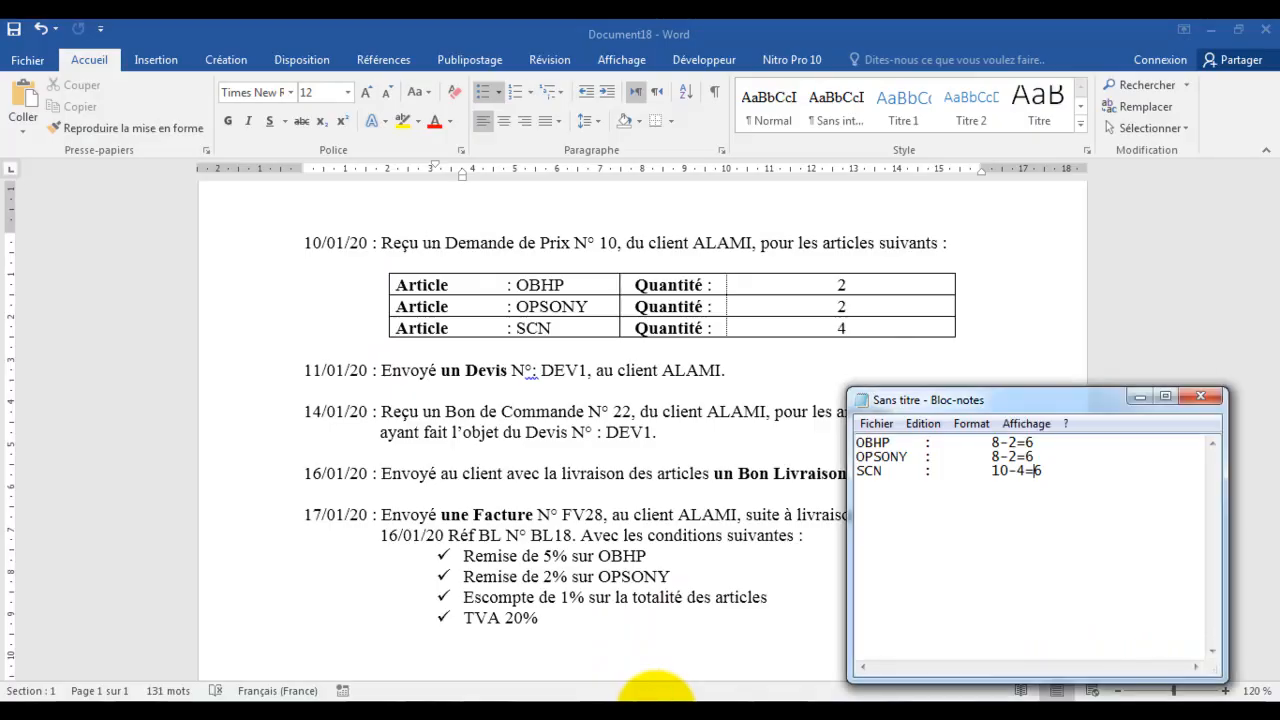
click(652, 706)
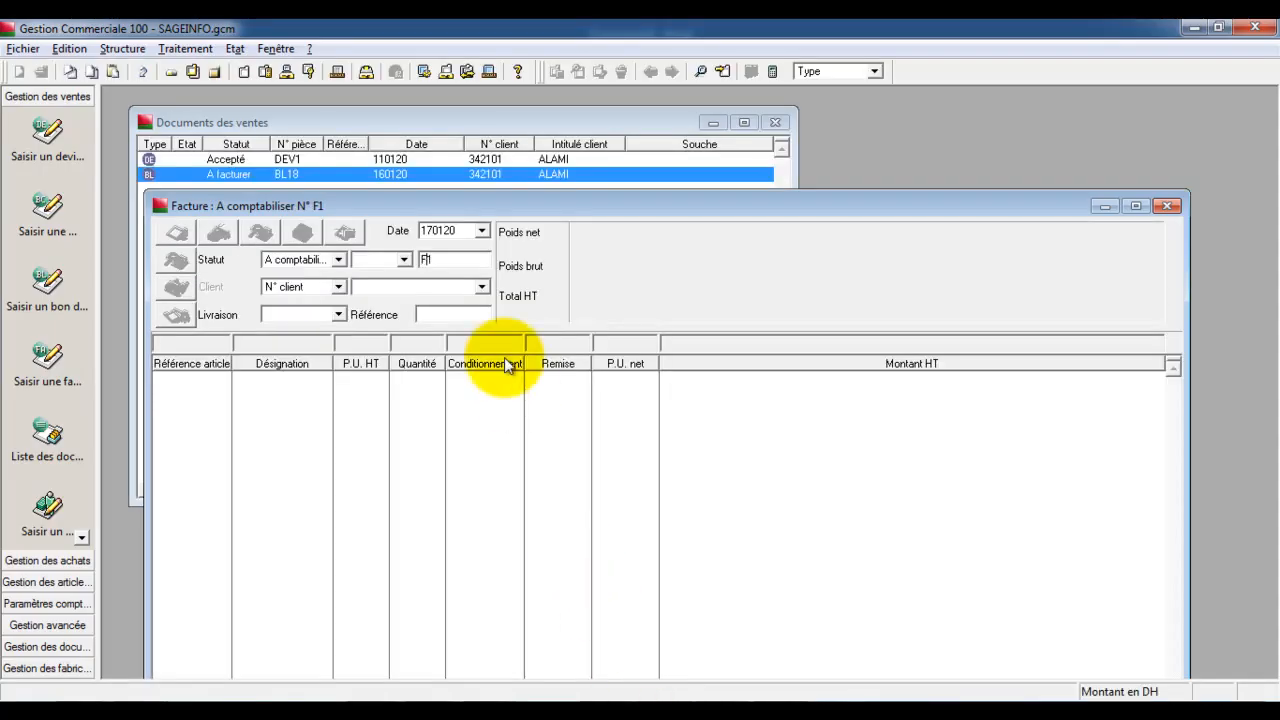
text(V)
key(Delete)
text(28)
drag(420, 260, 432, 261)
click(430, 258)
click(432, 260)
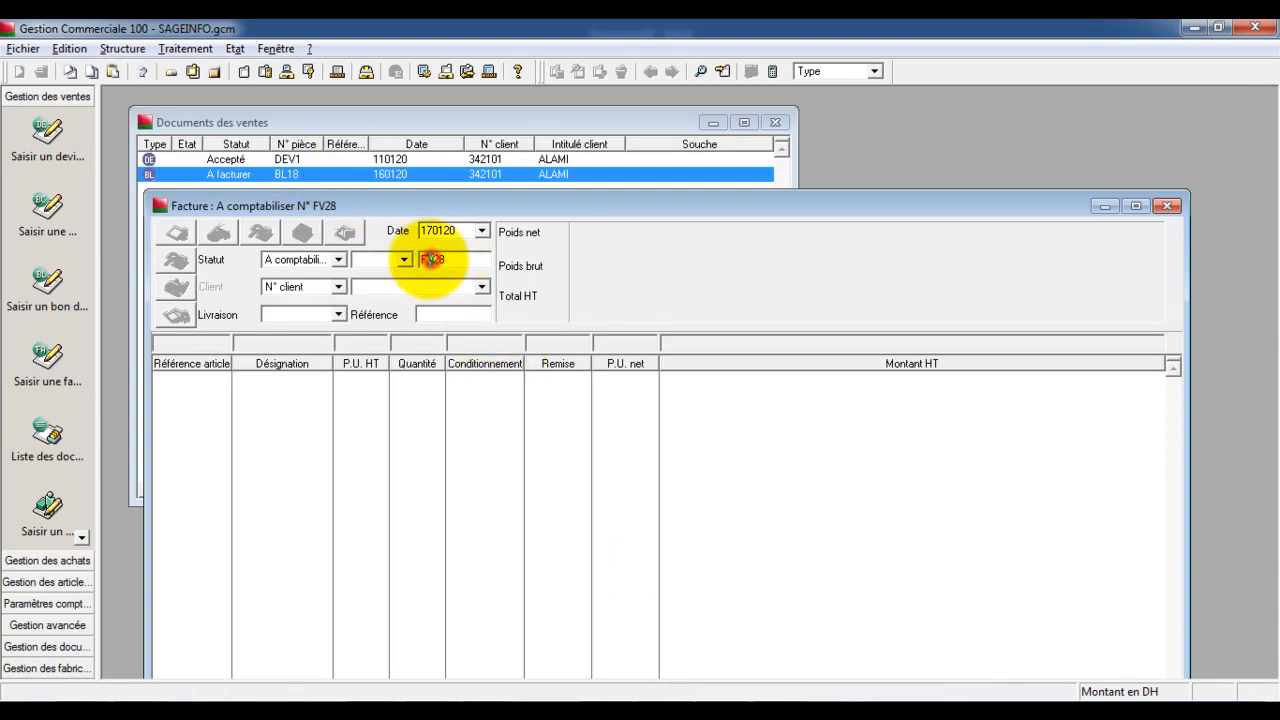
double_click(443, 260)
click(444, 260)
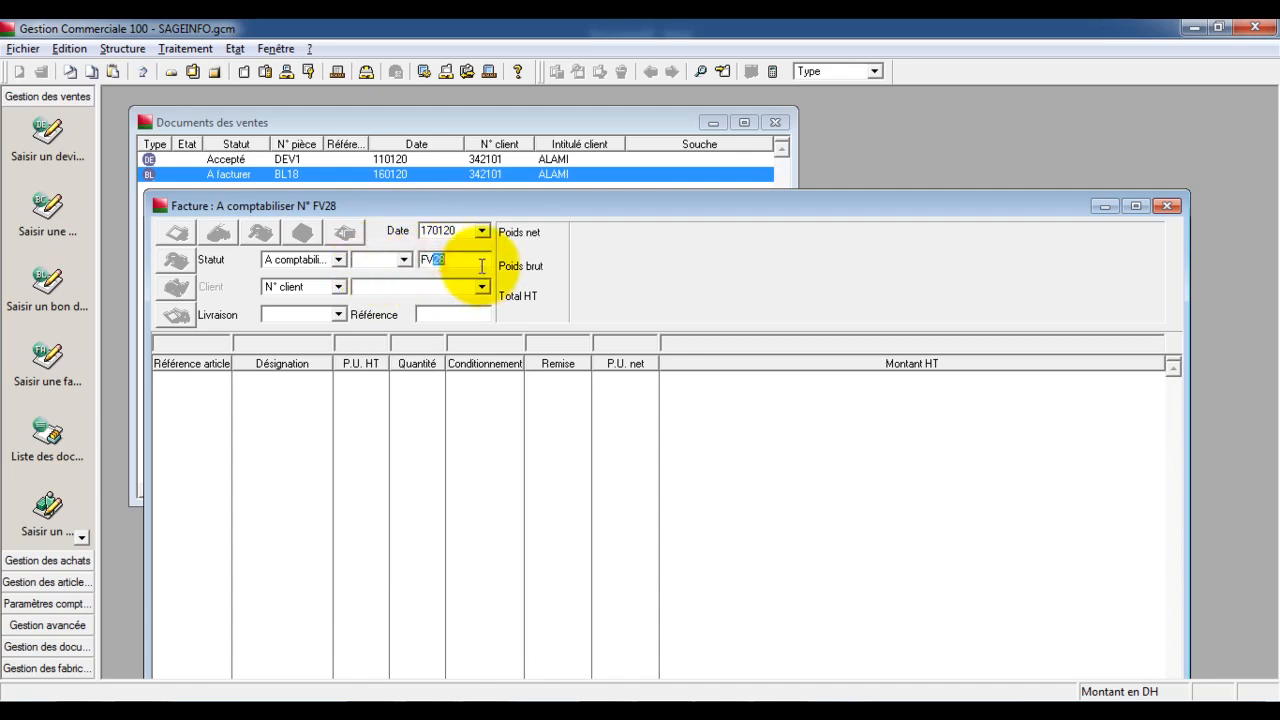
drag(471, 259, 407, 254)
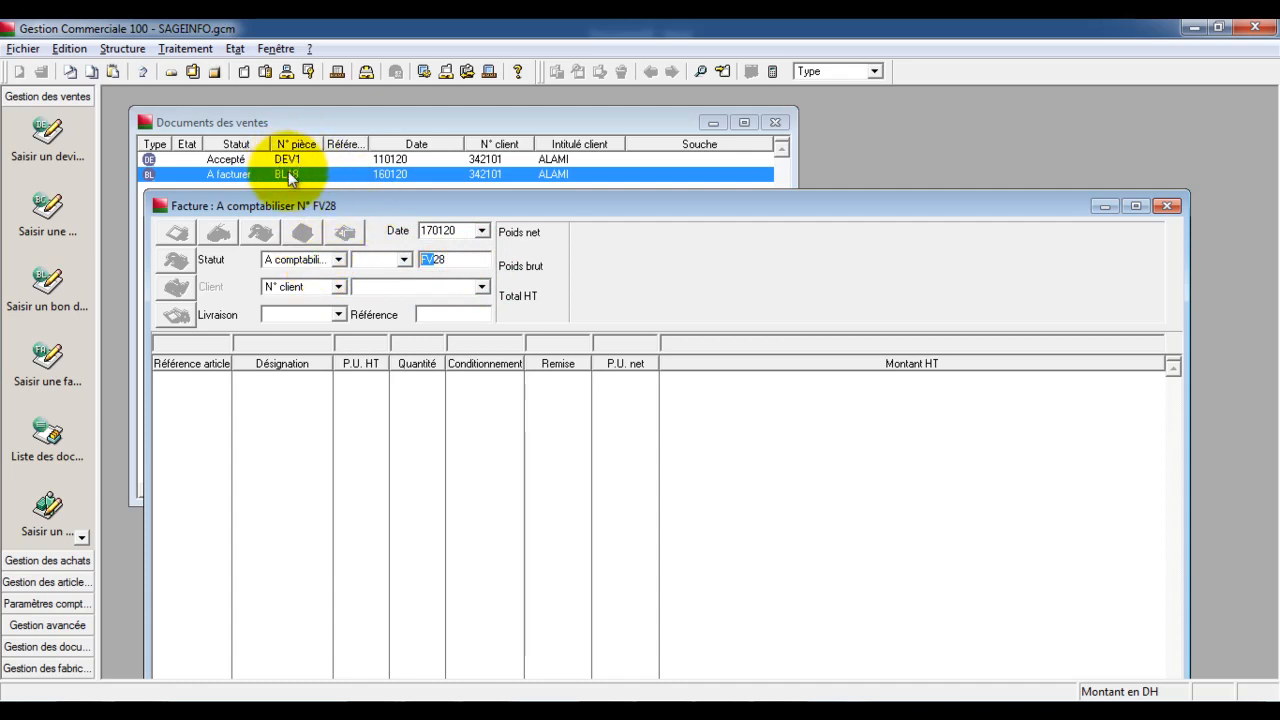
Assign the client of delivery note BL18 to the invoice and validate the header
click(484, 287)
click(487, 291)
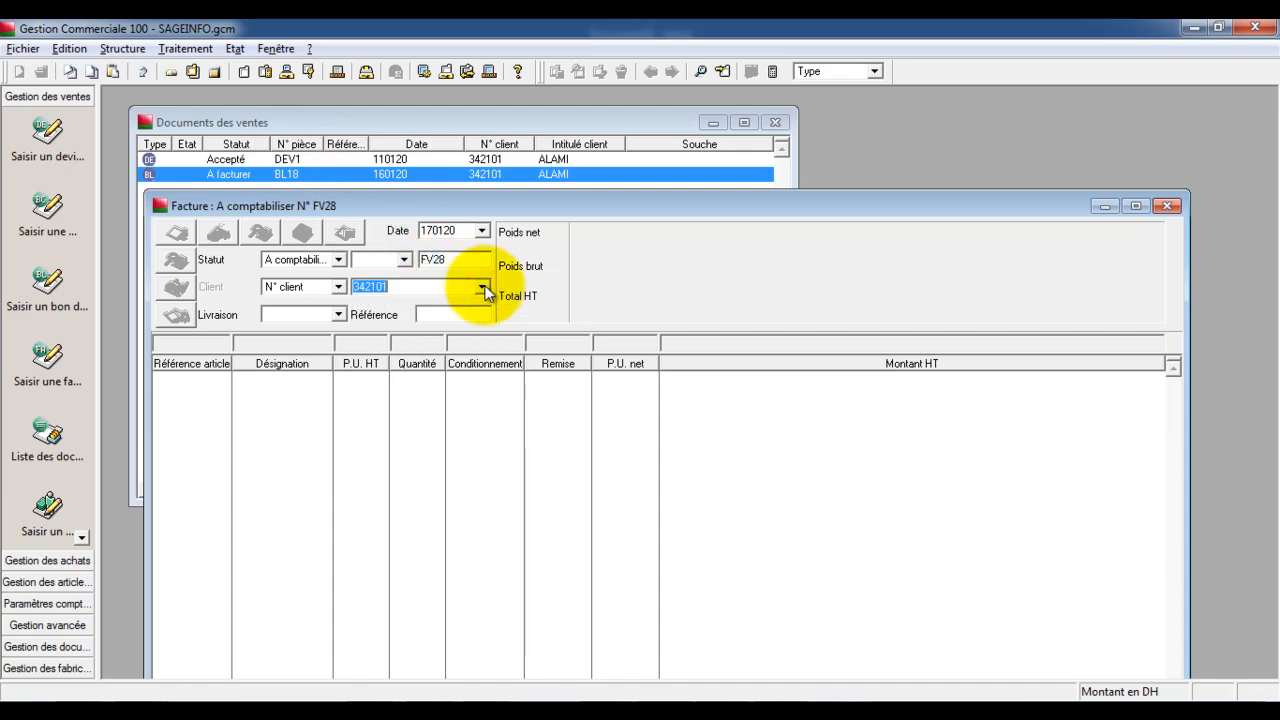
key(Return)
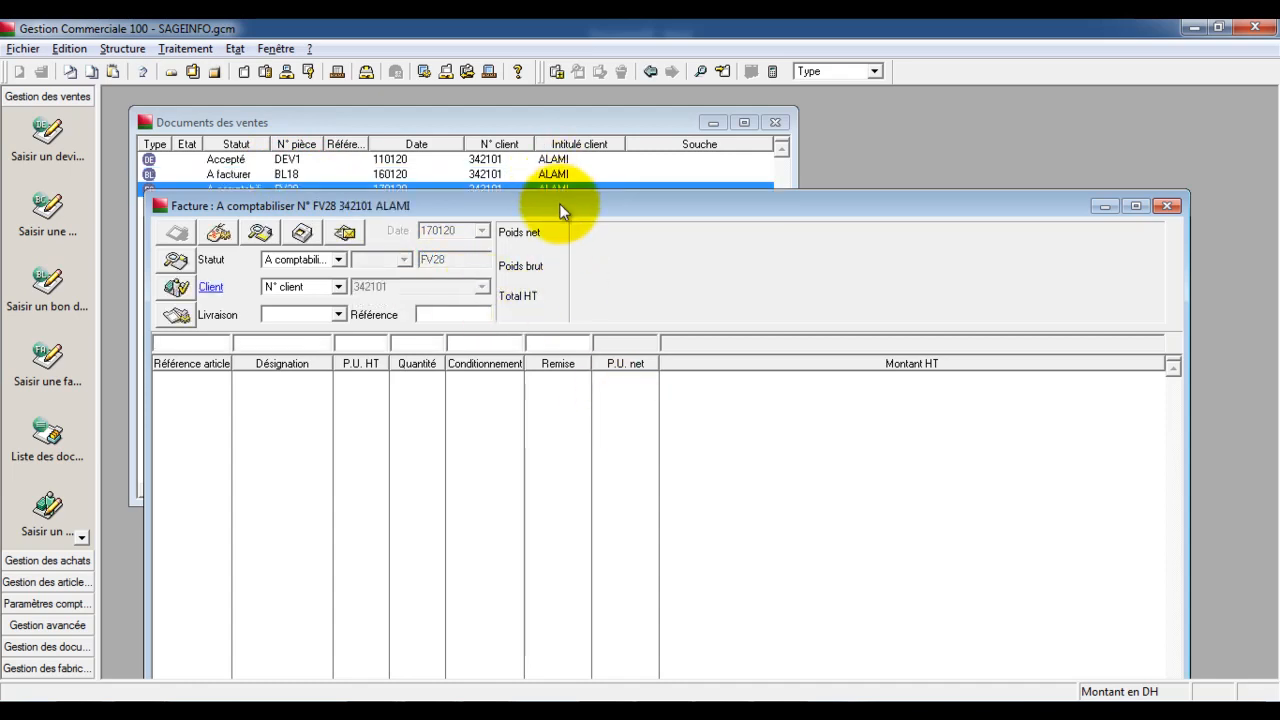
drag(560, 205, 563, 220)
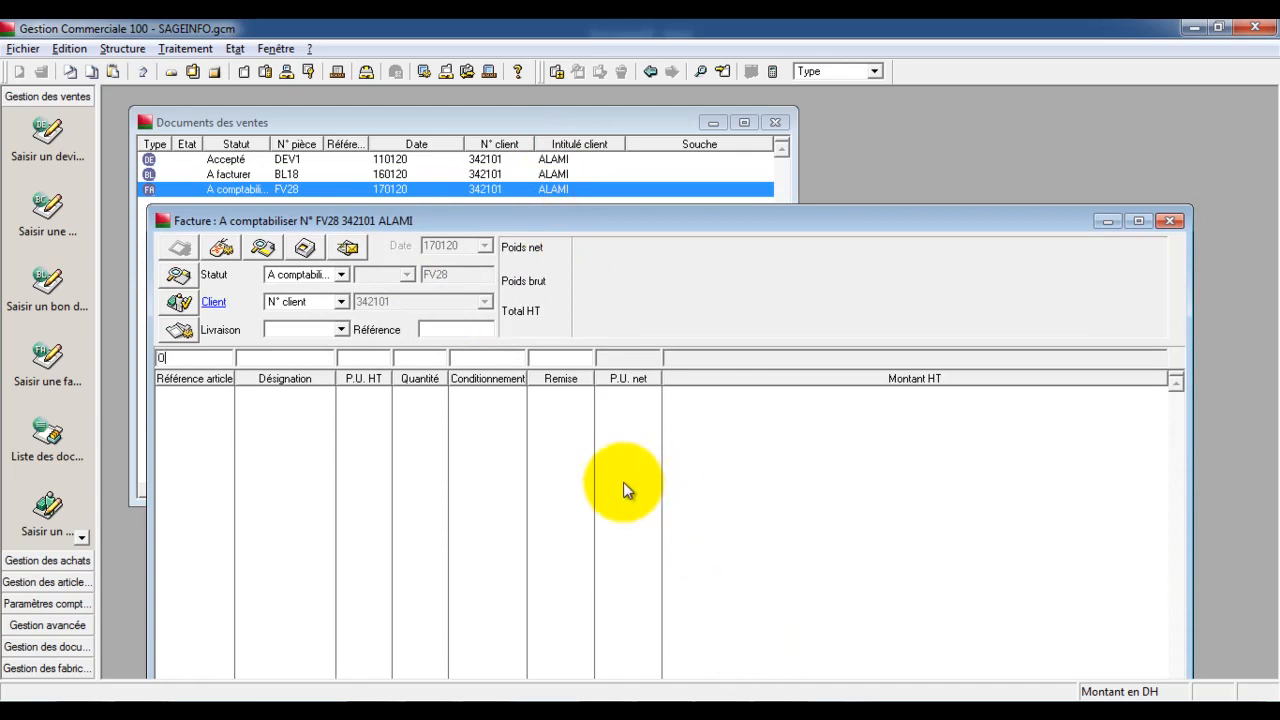
Add an invoice line for article OBHP with a quantity of 2
text(OBHP)
key(Tab)
key(Tab)
key(Tab)
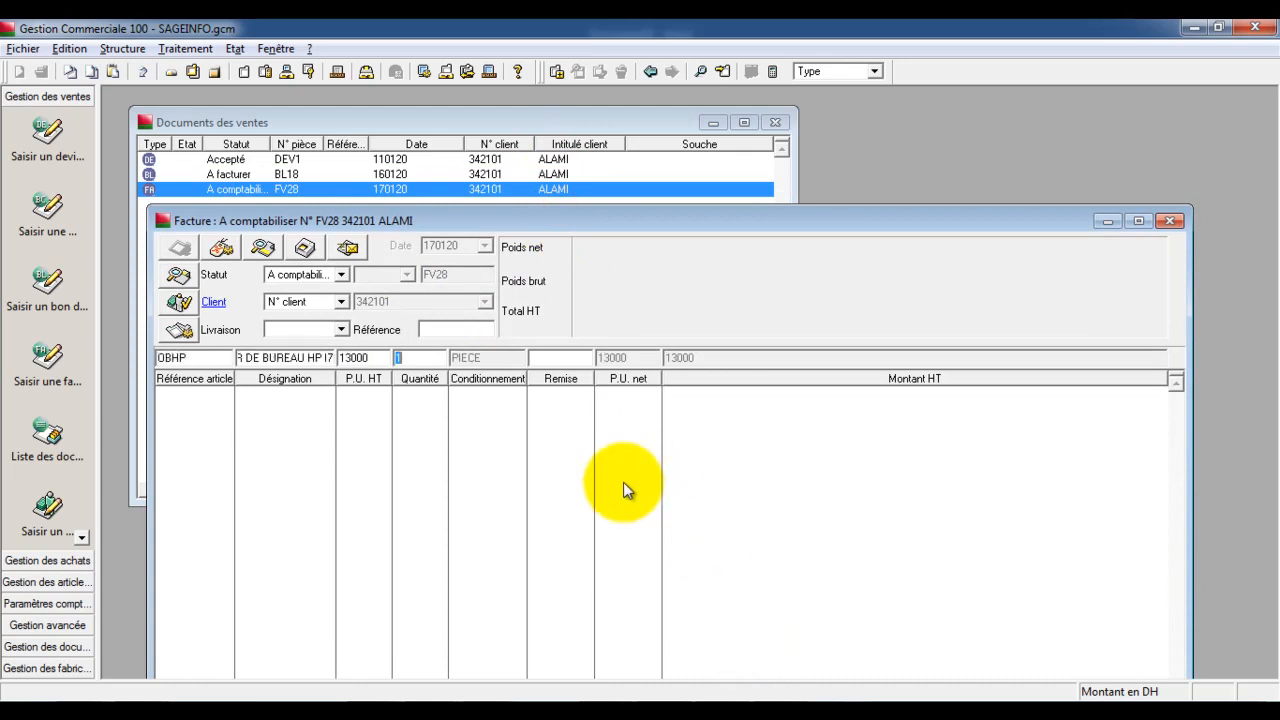
text(2)
key(Return)
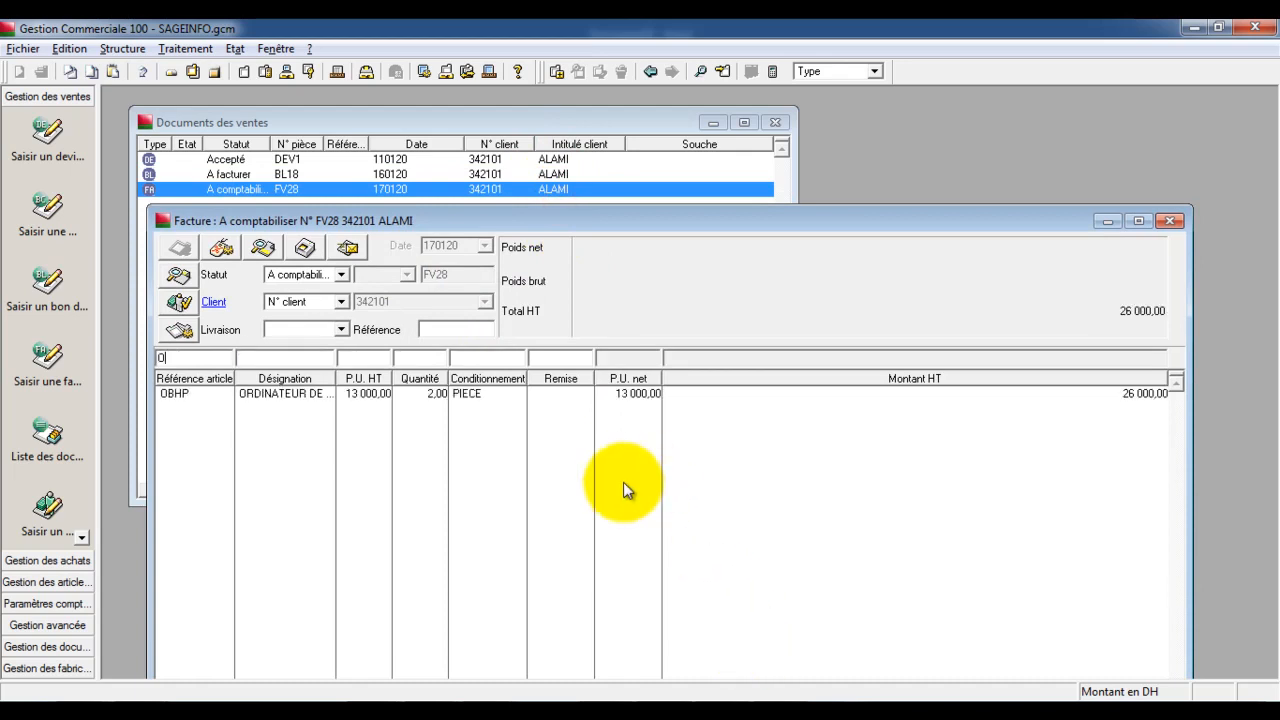
Add an invoice line for article OPSONY with a quantity of 2
text(OPSONY)
key(Tab)
key(Tab)
key(Tab)
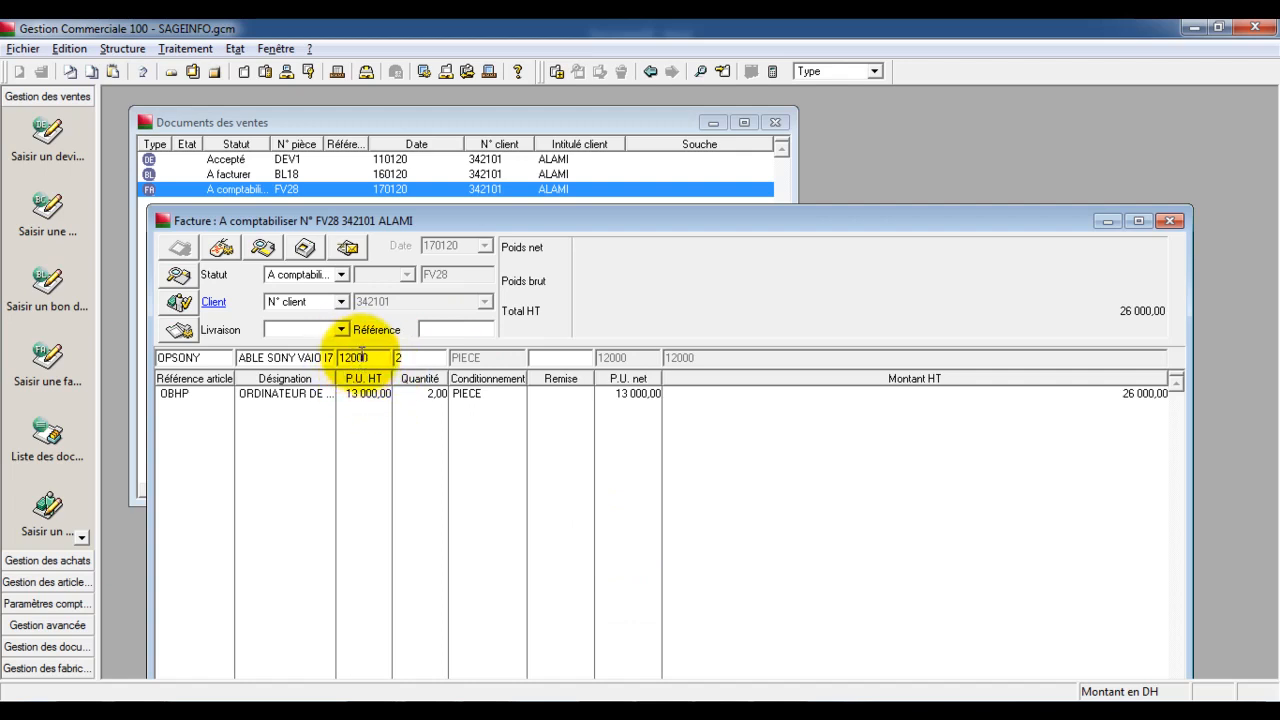
key(Return)
Check the PV HT selling price on the OPSONY article record and return to the invoice entry
click(370, 408)
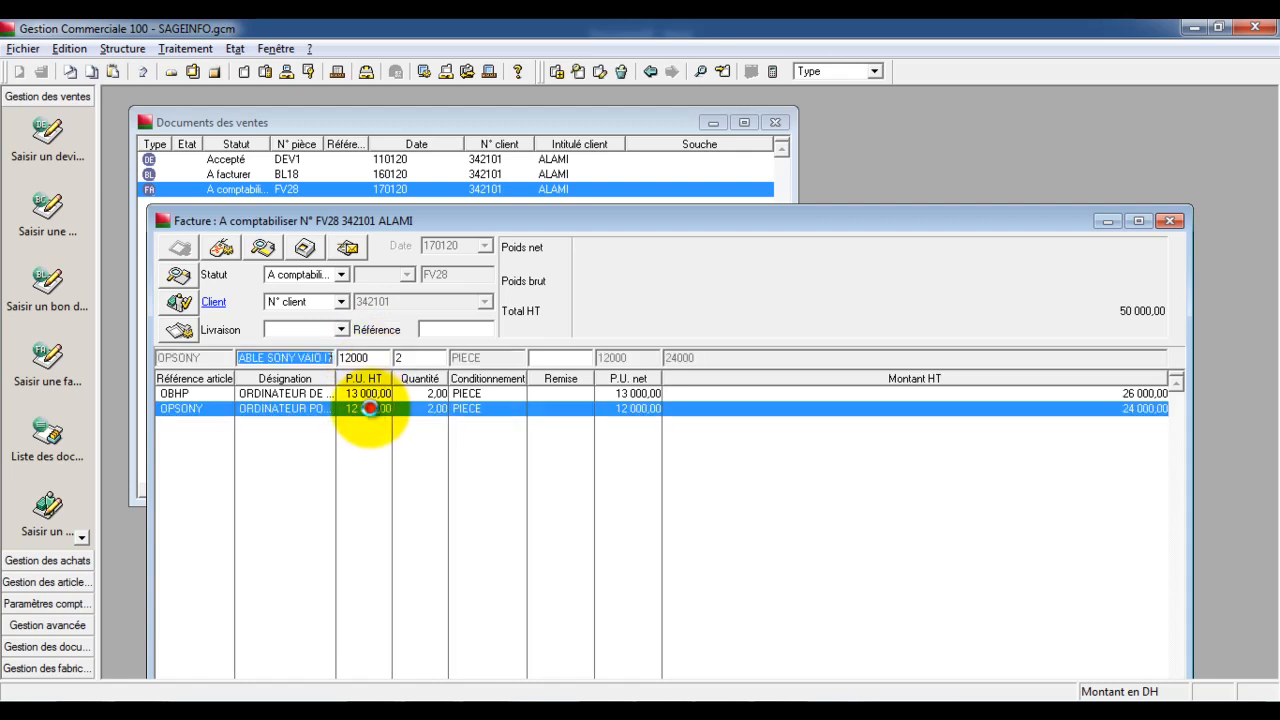
double_click(370, 408)
double_click(680, 436)
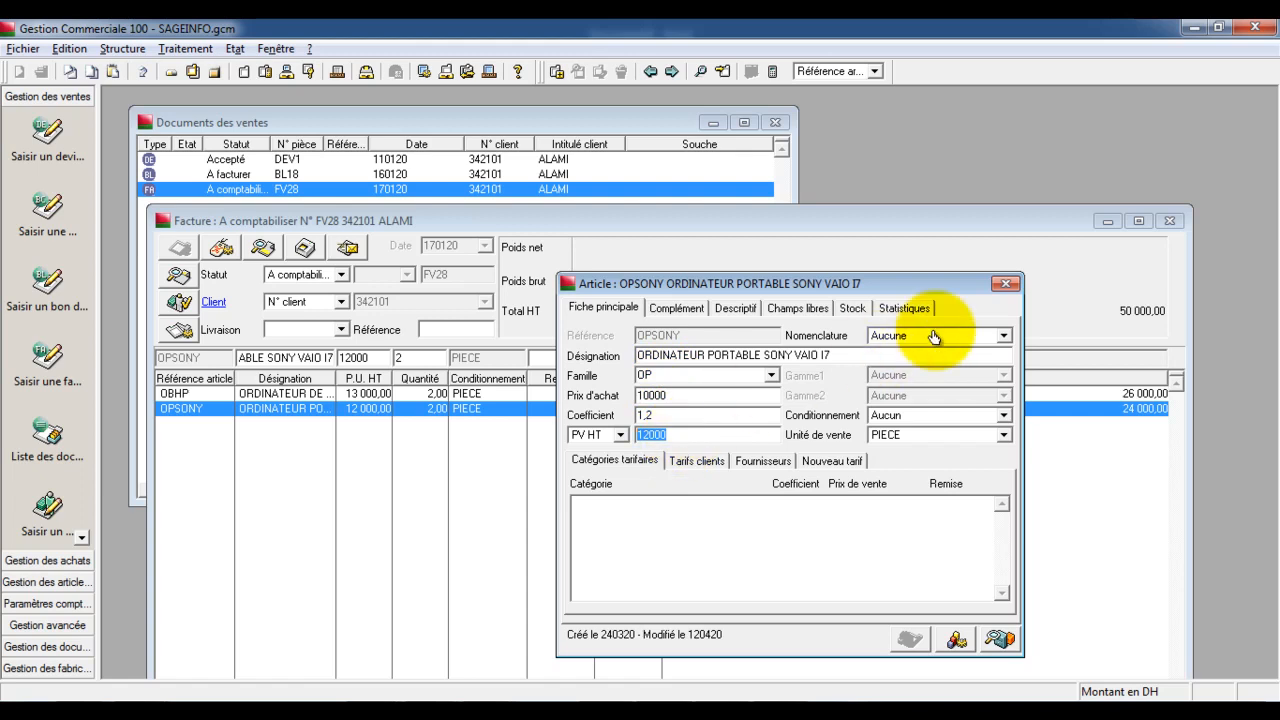
click(1005, 284)
key(Escape)
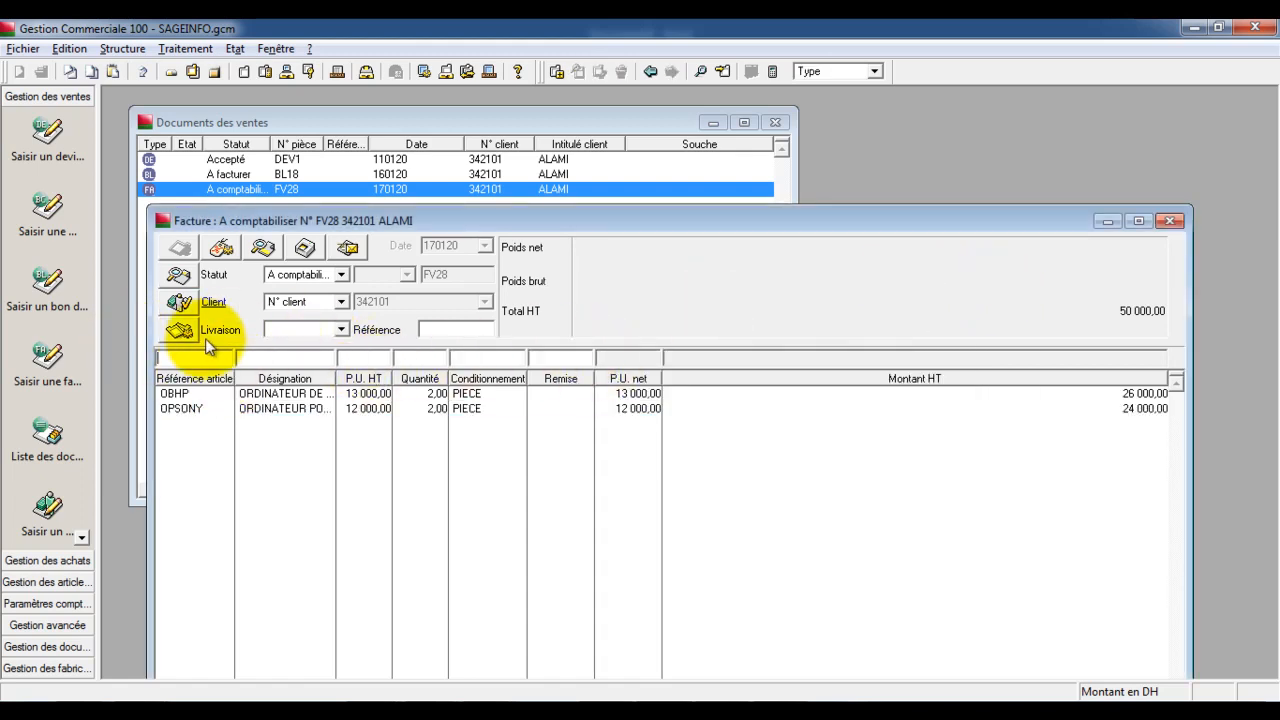
Add an invoice line for article SCN with a quantity of 4
text(SCN)
key(Tab)
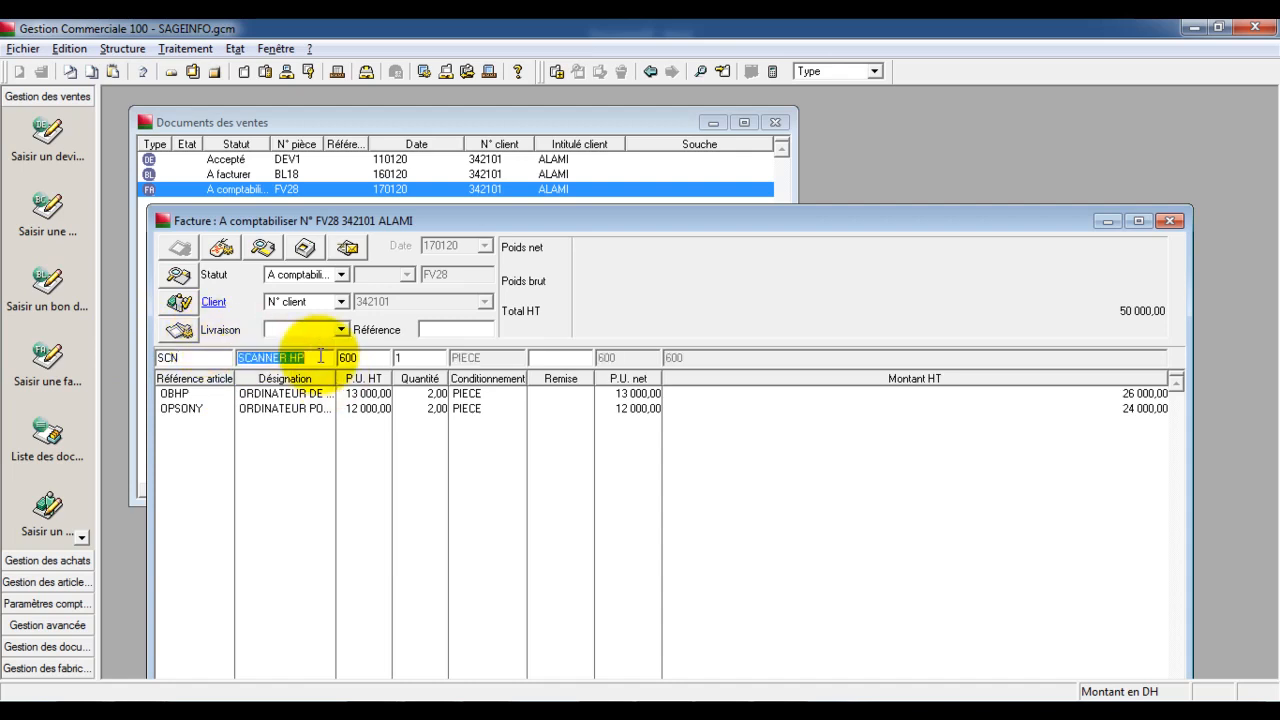
click(412, 357)
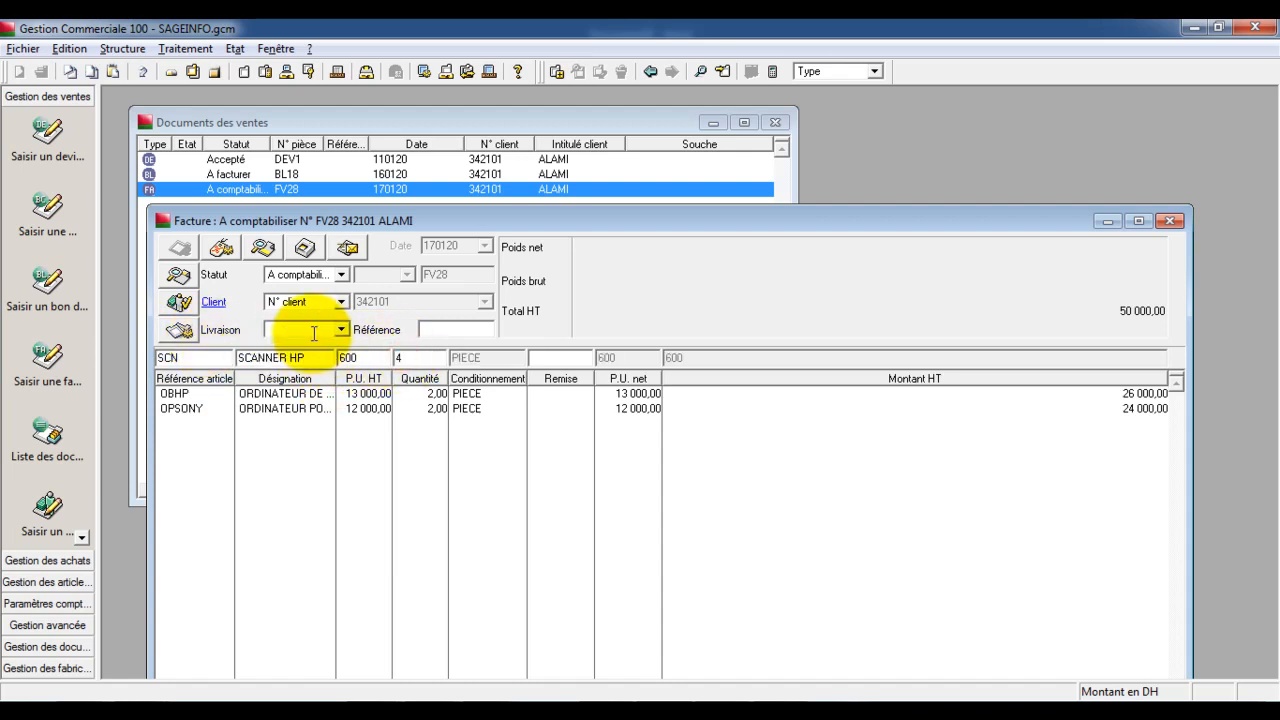
text(4)
key(Return)
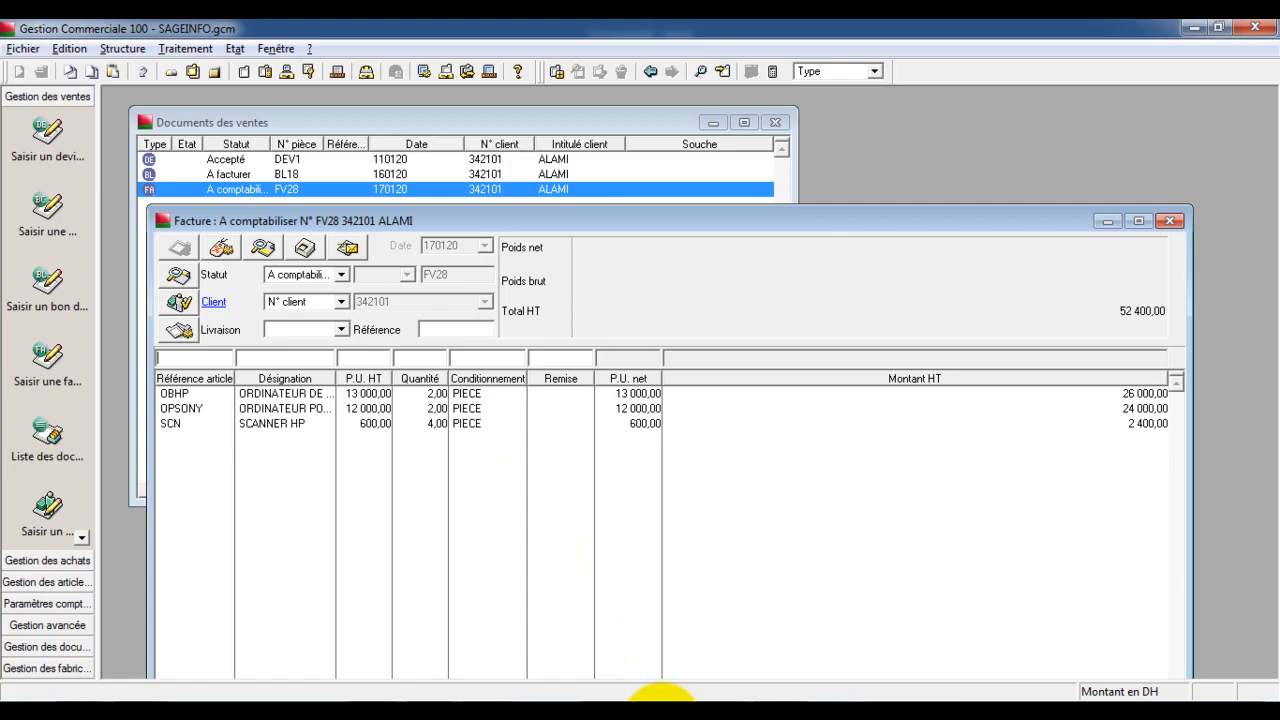
Check the invoice conditions in the Word document, and apply a 5% discount to the OBHP invoice line
click(661, 717)
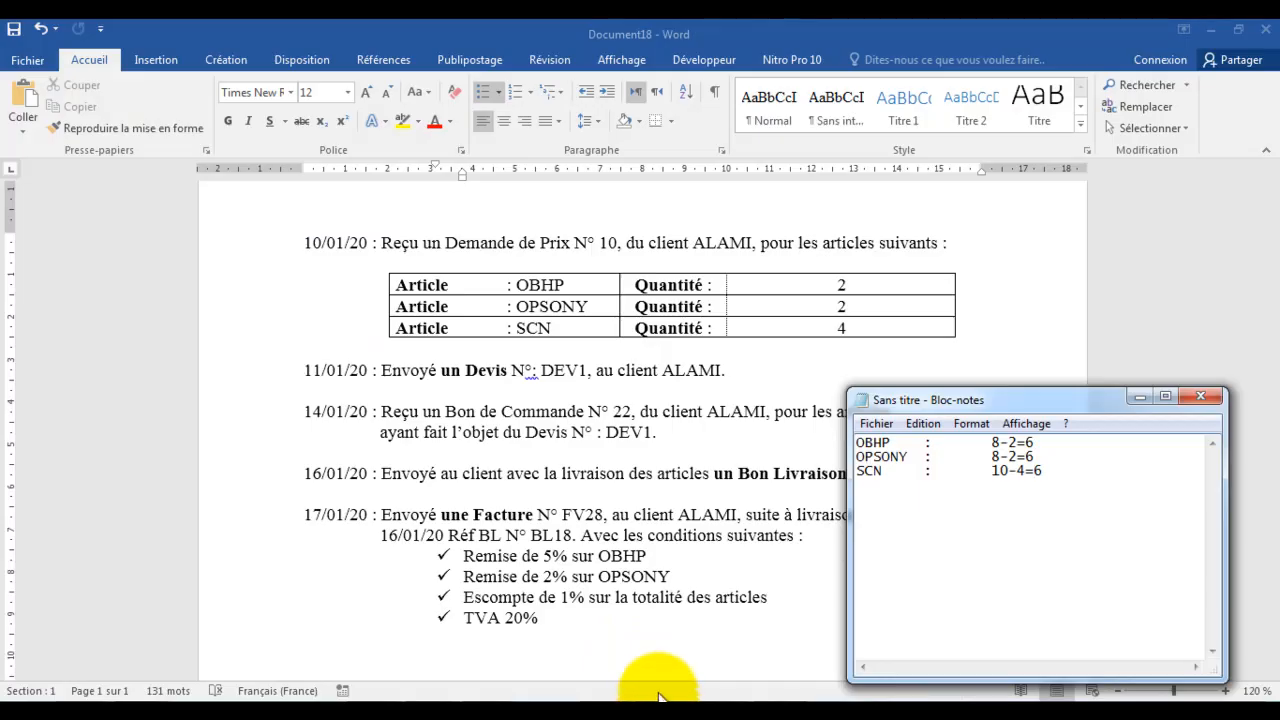
click(1141, 397)
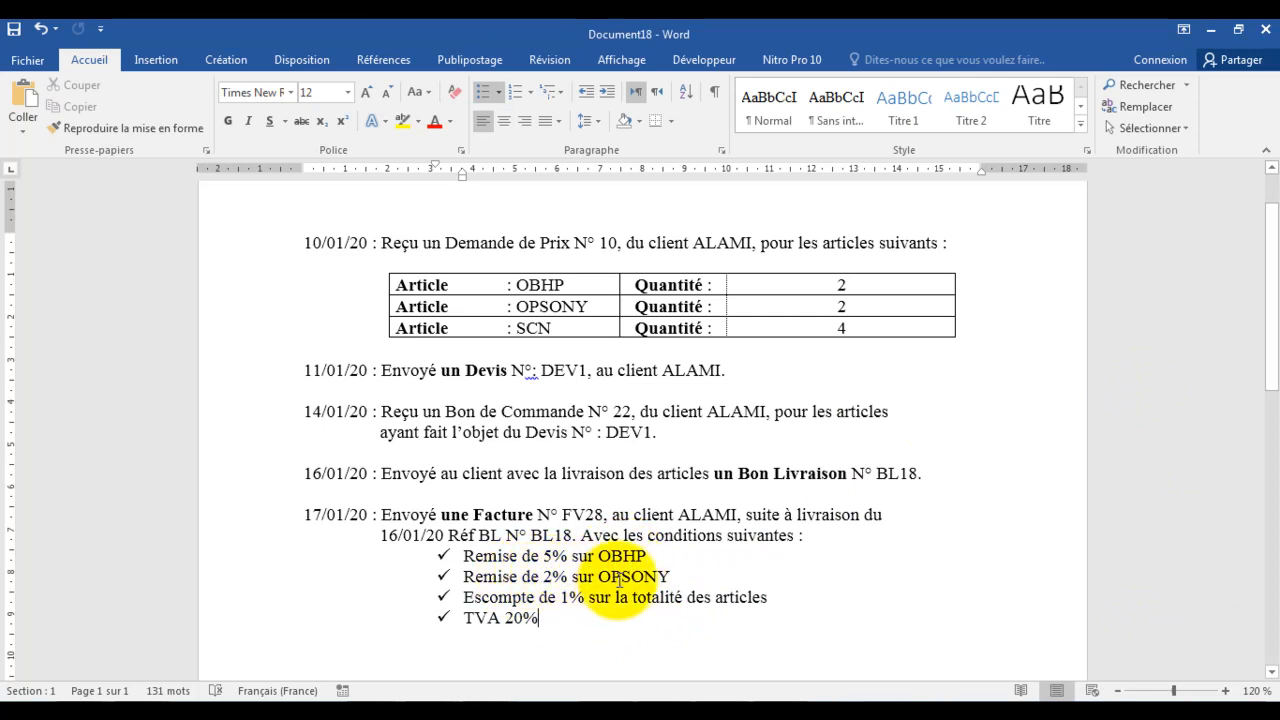
click(672, 711)
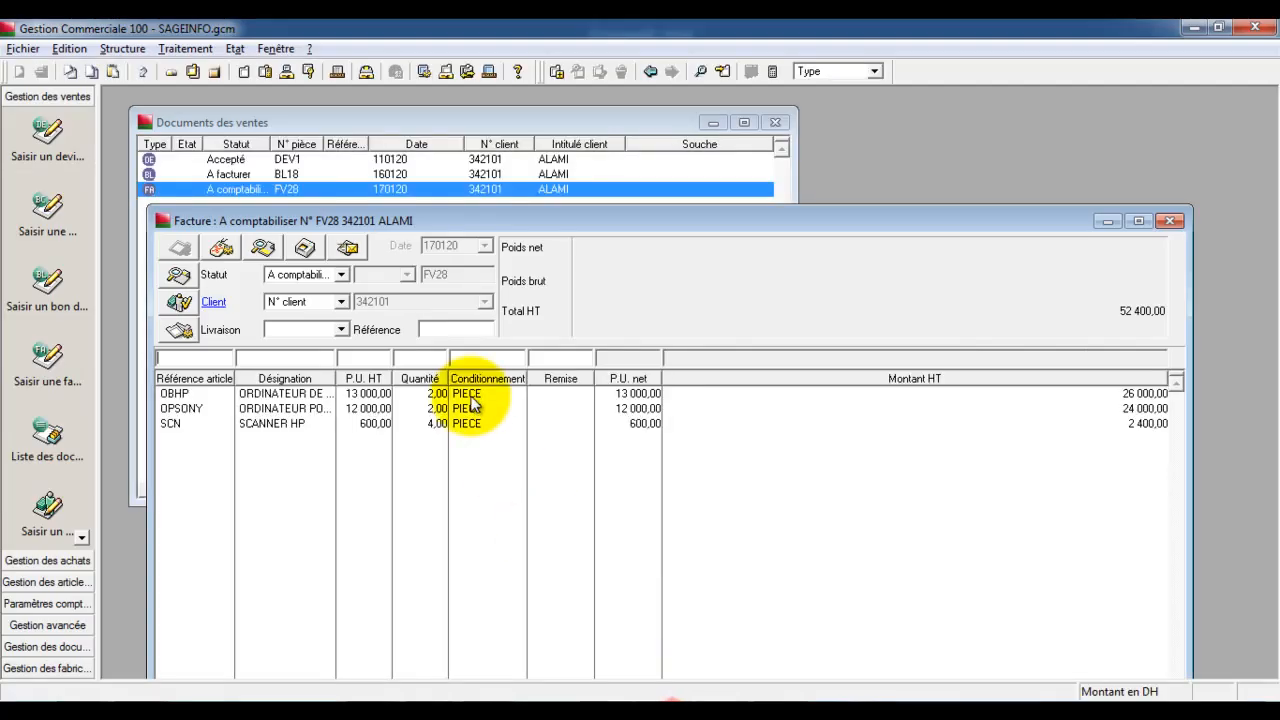
click(220, 394)
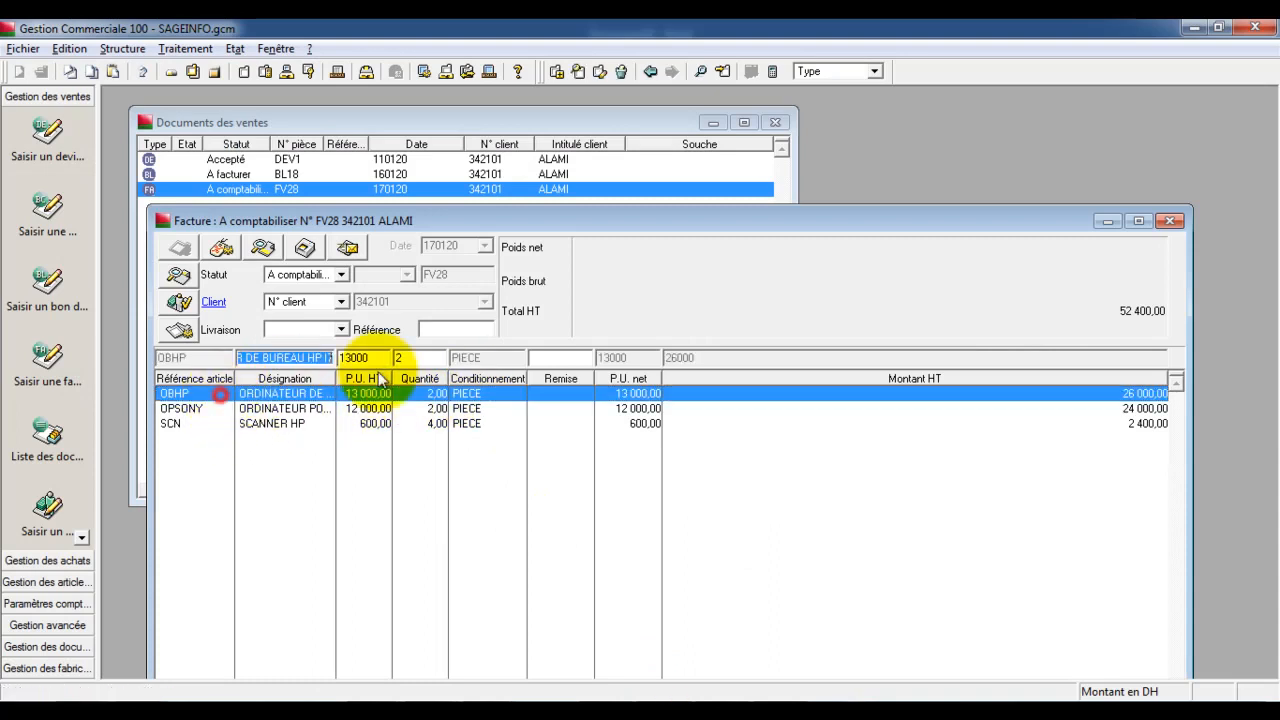
click(558, 358)
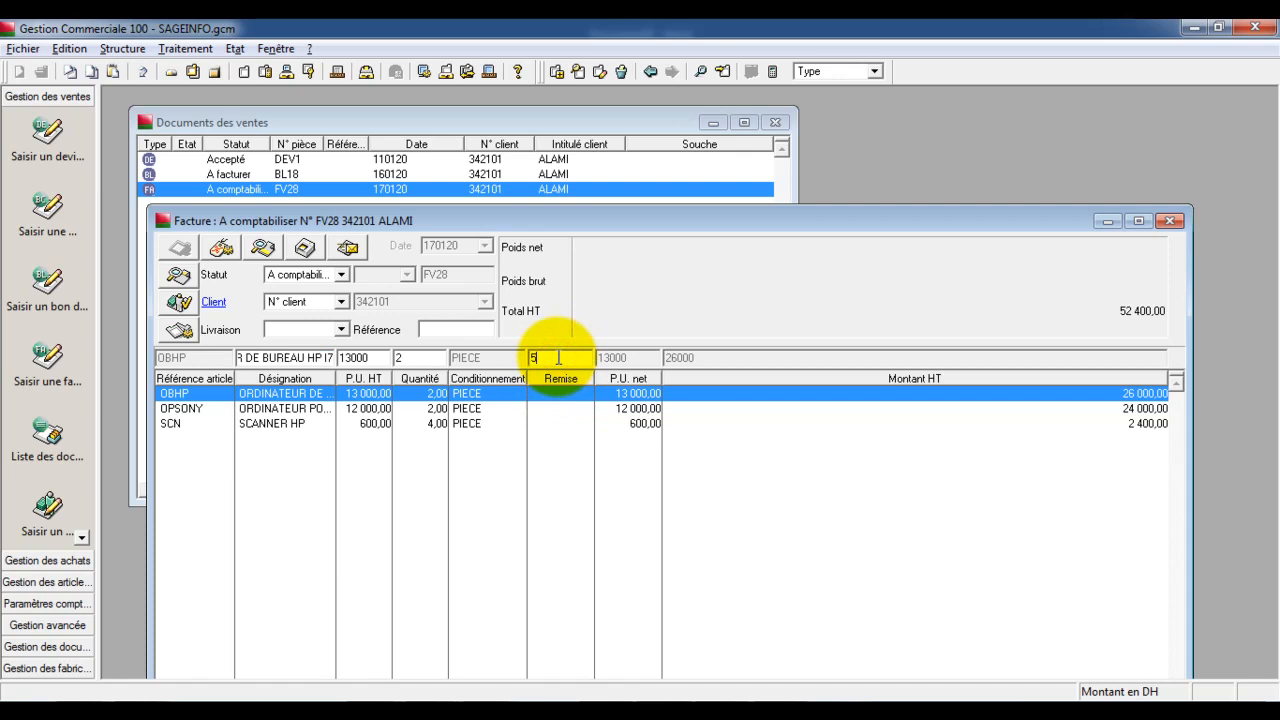
text(5)
key(Return)
Apply a 2% discount to the OPSONY invoice line
click(541, 409)
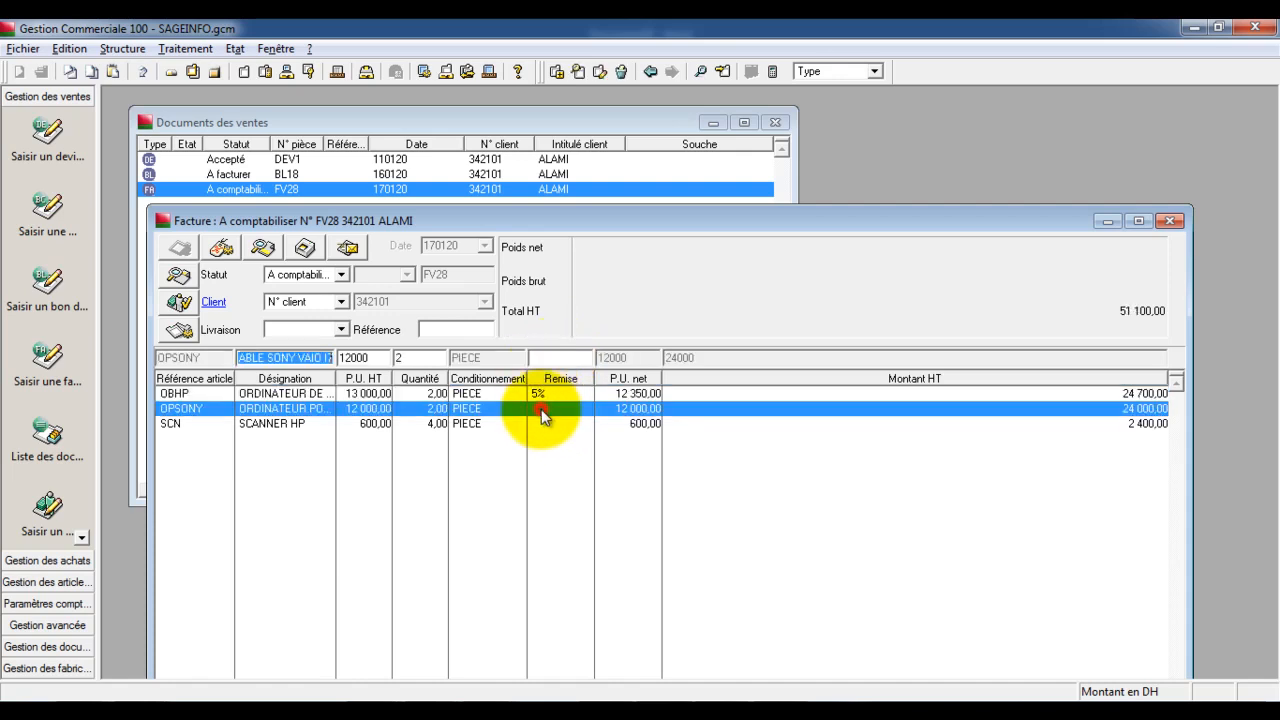
click(555, 358)
text(2)
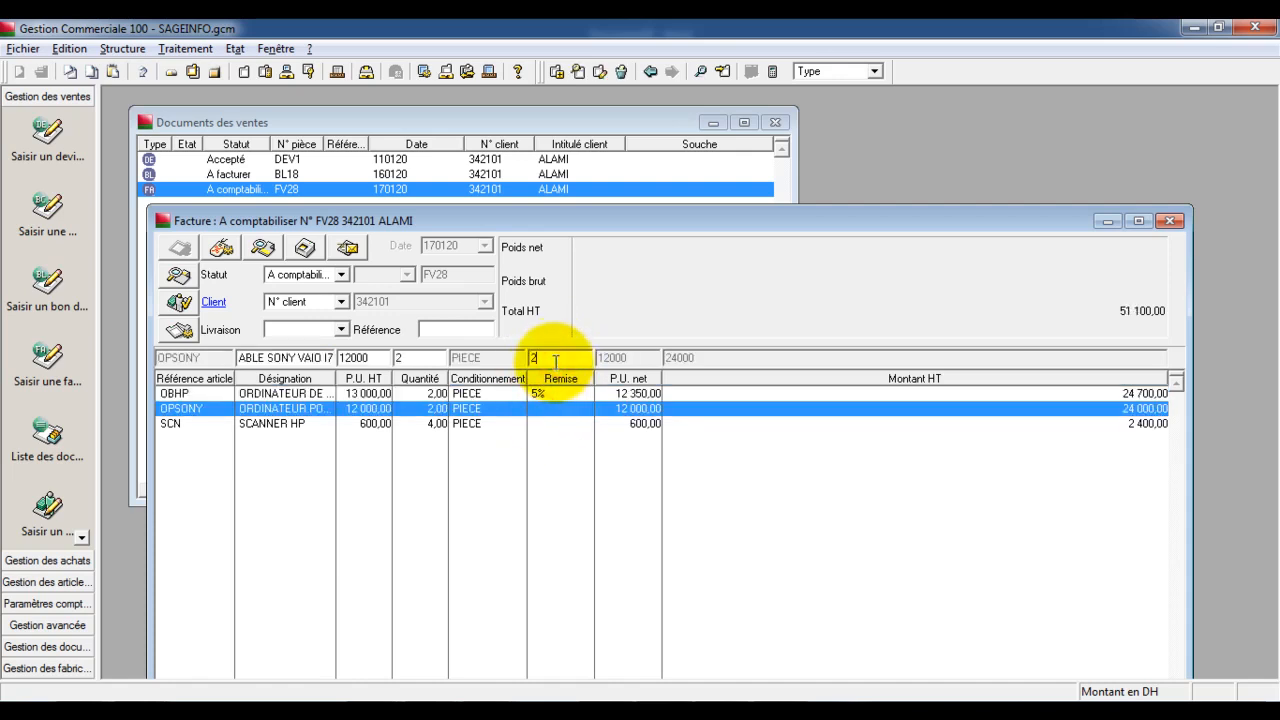
key(Return)
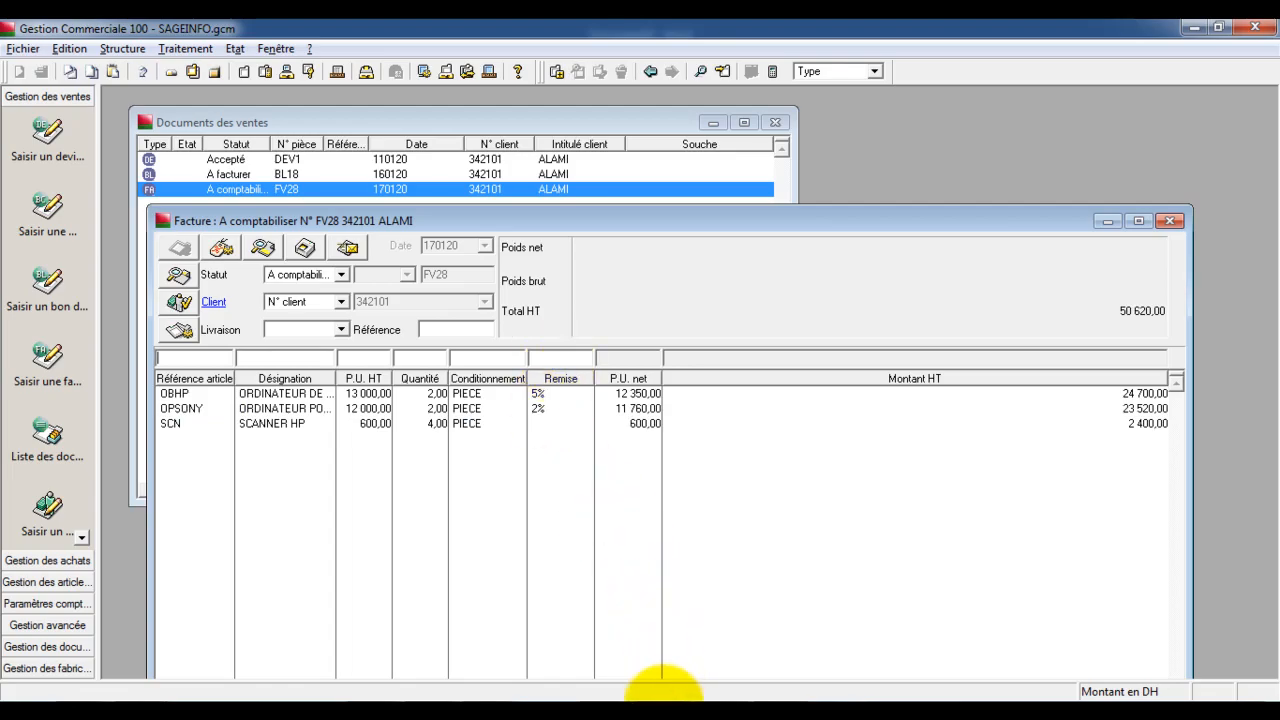
Recheck the conditions in Word, and set the escompte rate to 1% in the TTC valuation of invoice FV28
click(666, 703)
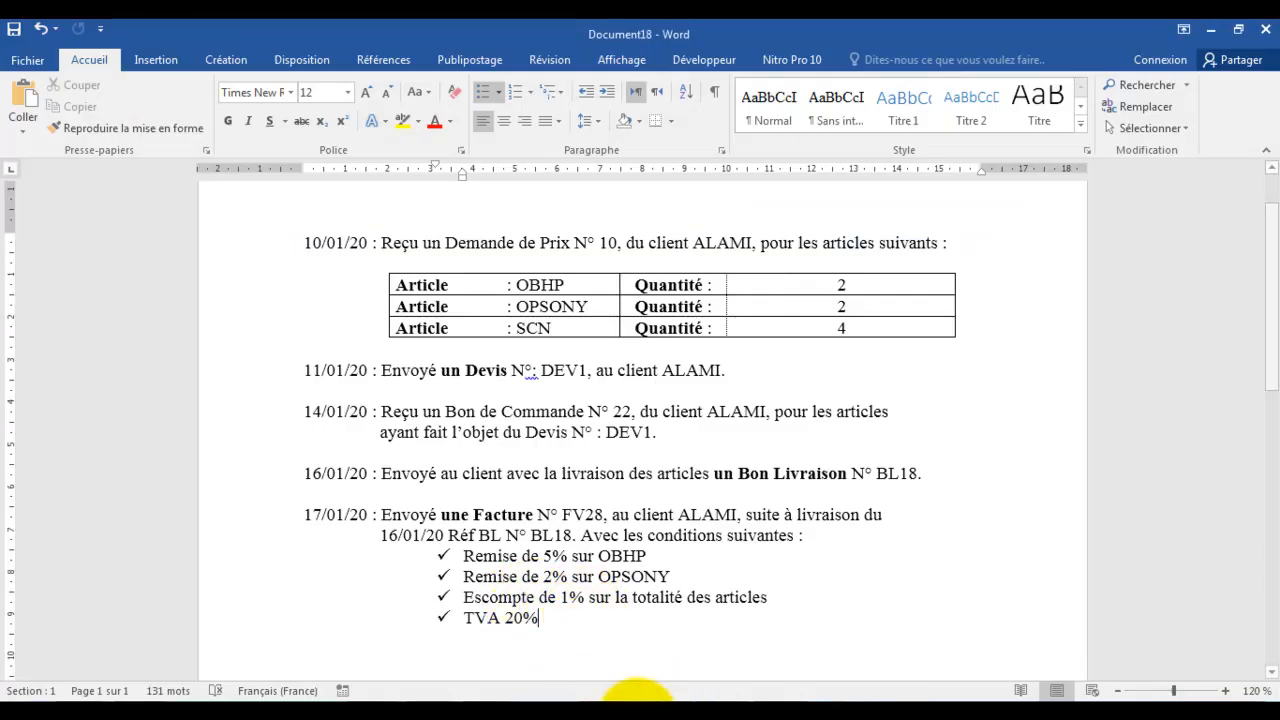
click(655, 702)
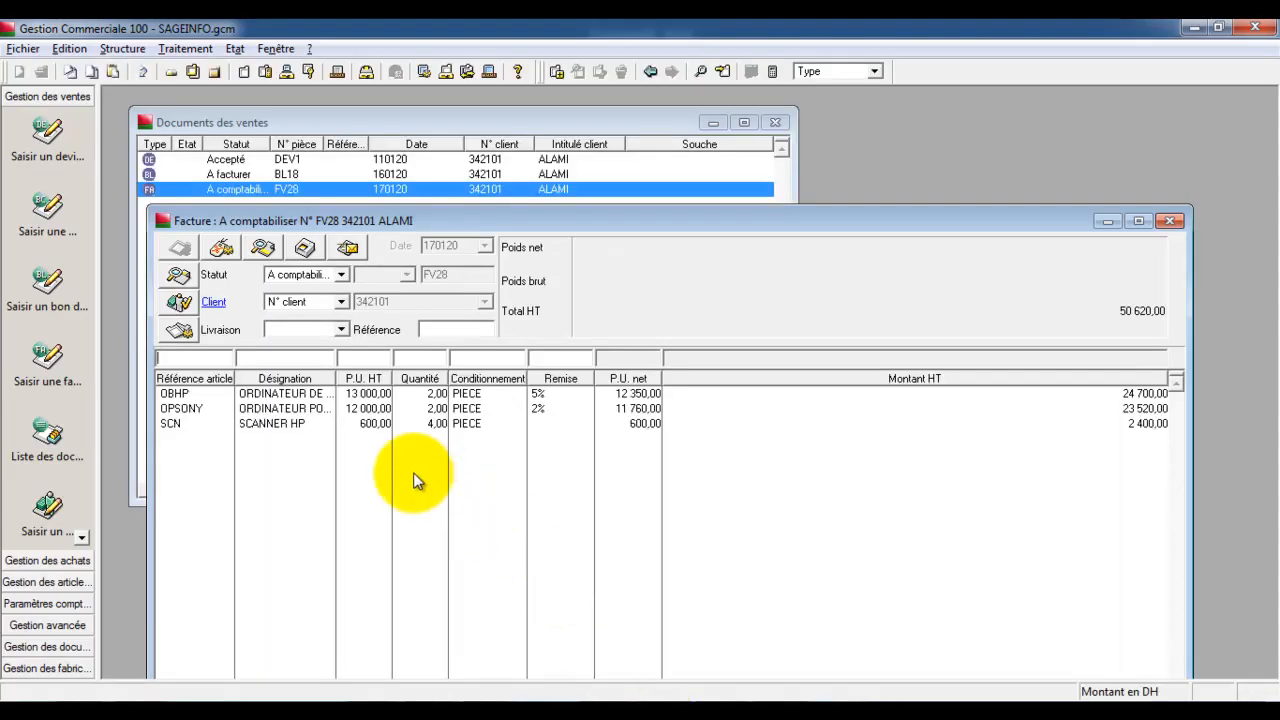
click(262, 248)
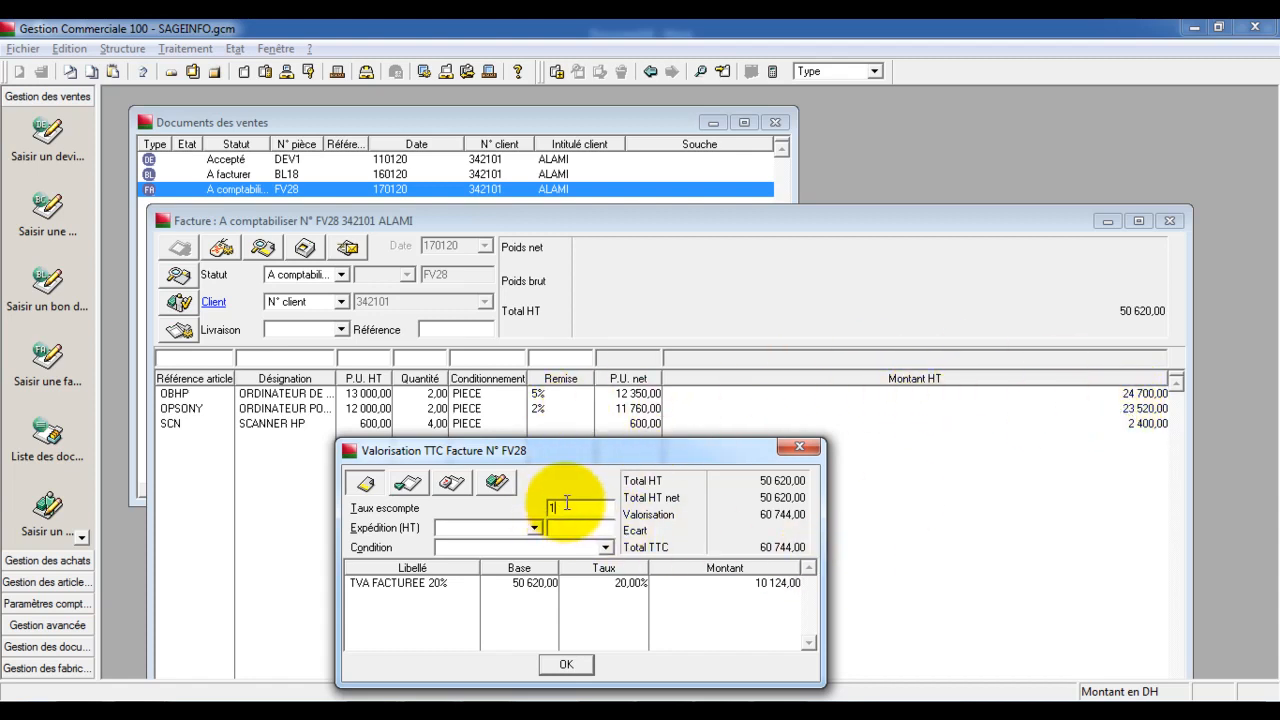
drag(637, 453, 636, 380)
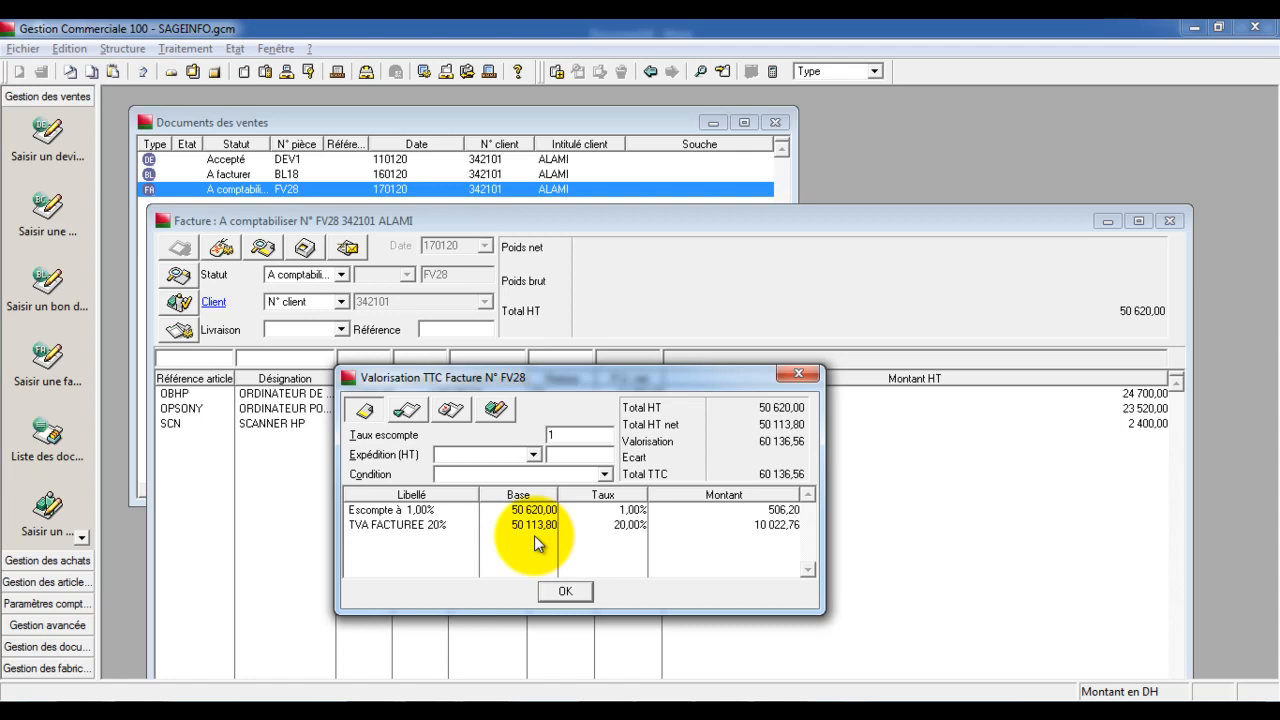
click(569, 589)
Check the sales account and TVA tax code on the record of article family OB, and return to the invoice
click(124, 50)
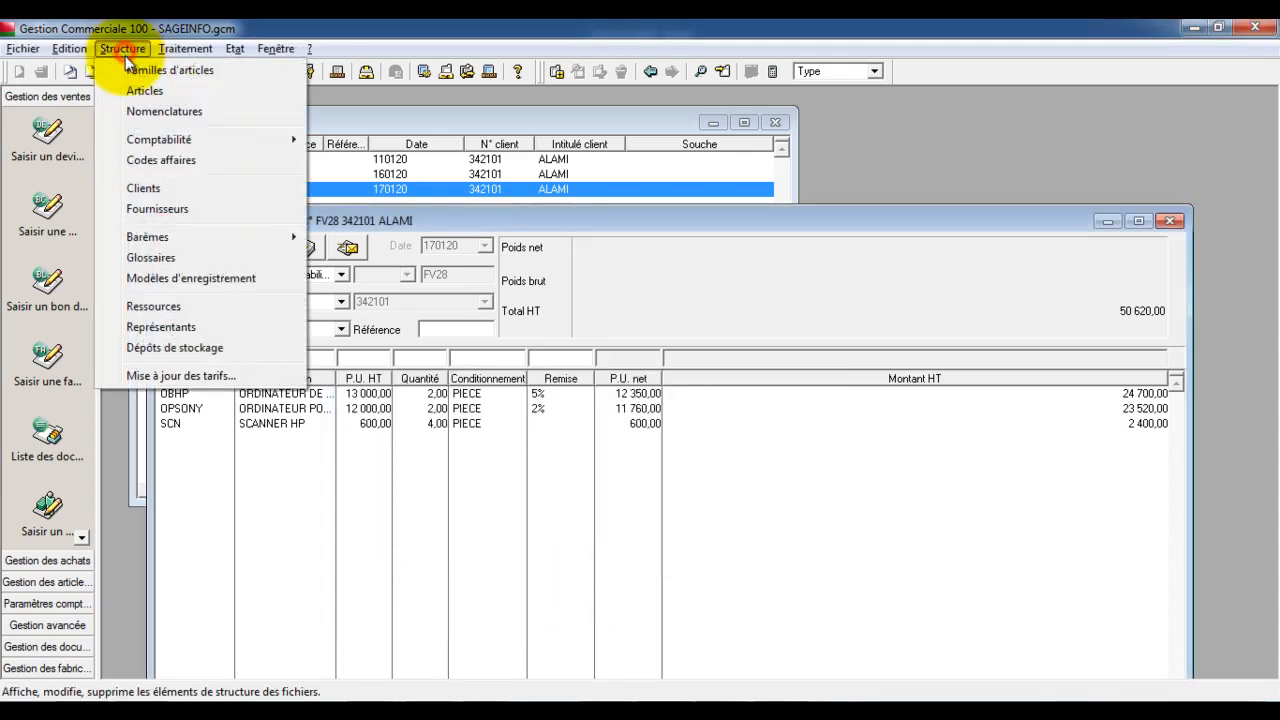
click(175, 64)
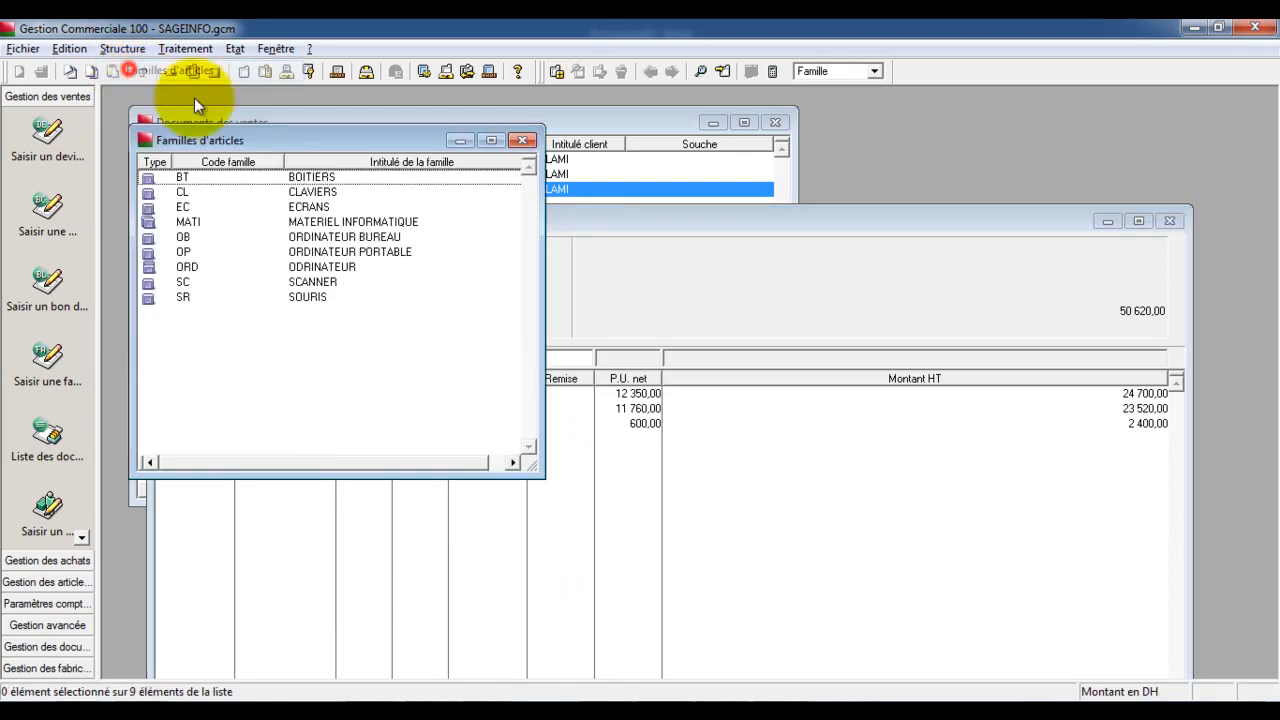
double_click(295, 238)
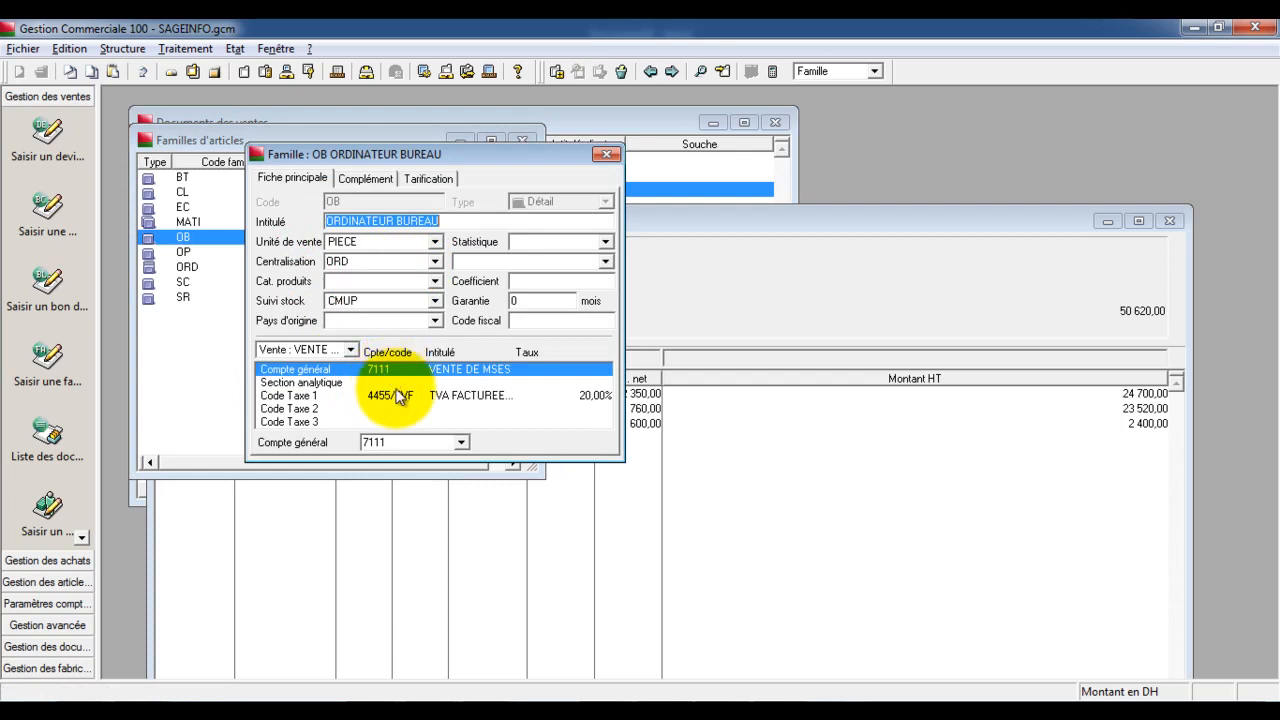
click(350, 349)
click(350, 349)
click(606, 154)
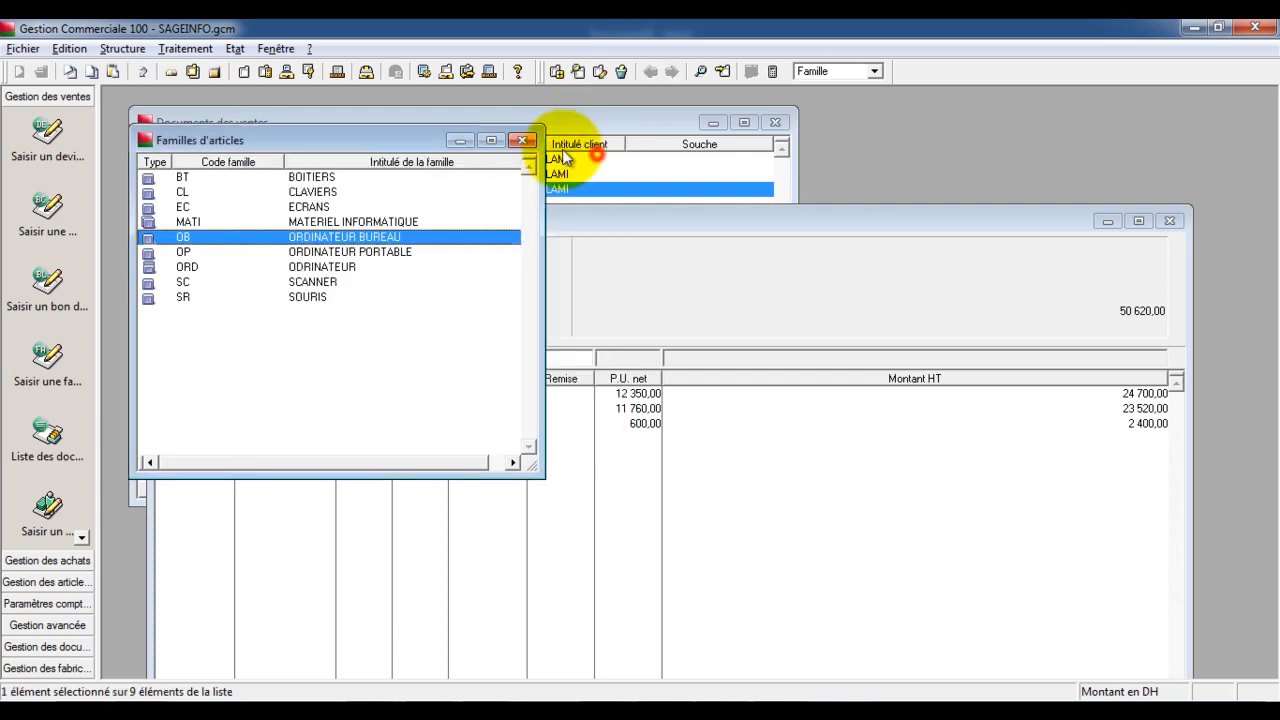
click(522, 140)
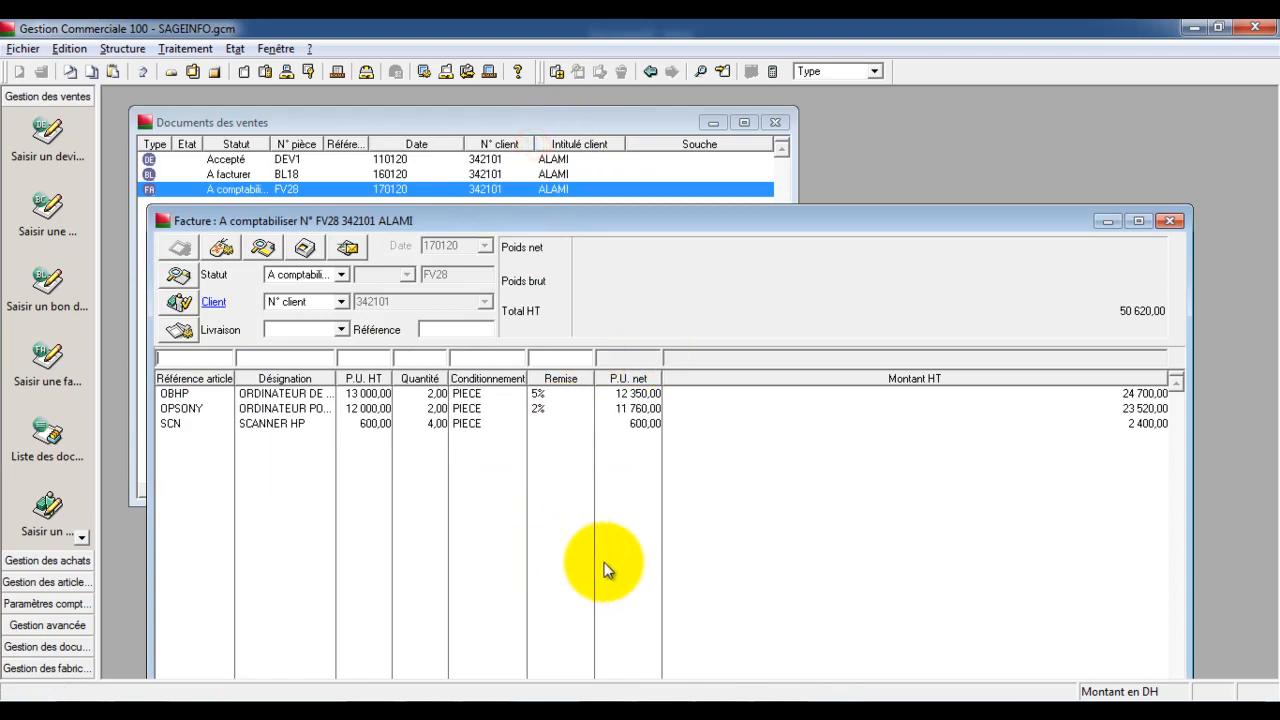
Compare the escompte and TVA conditions in Word with the TTC valuation of invoice FV28
click(665, 716)
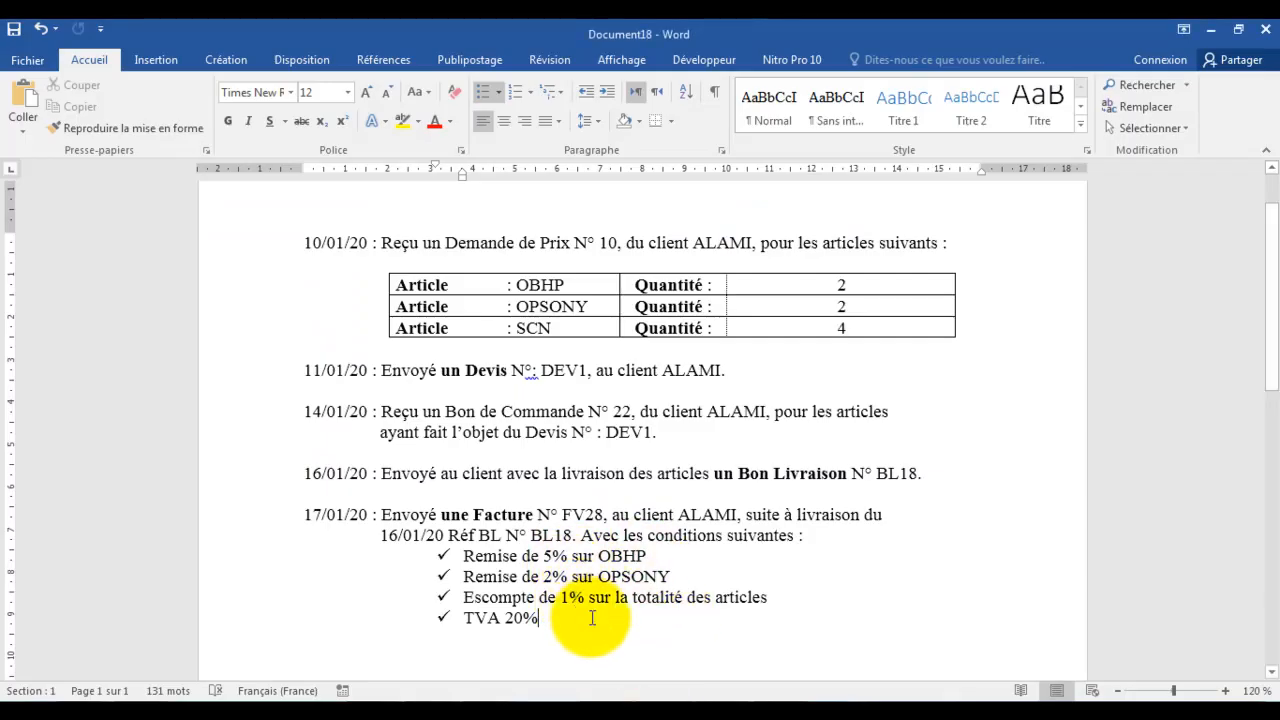
click(660, 712)
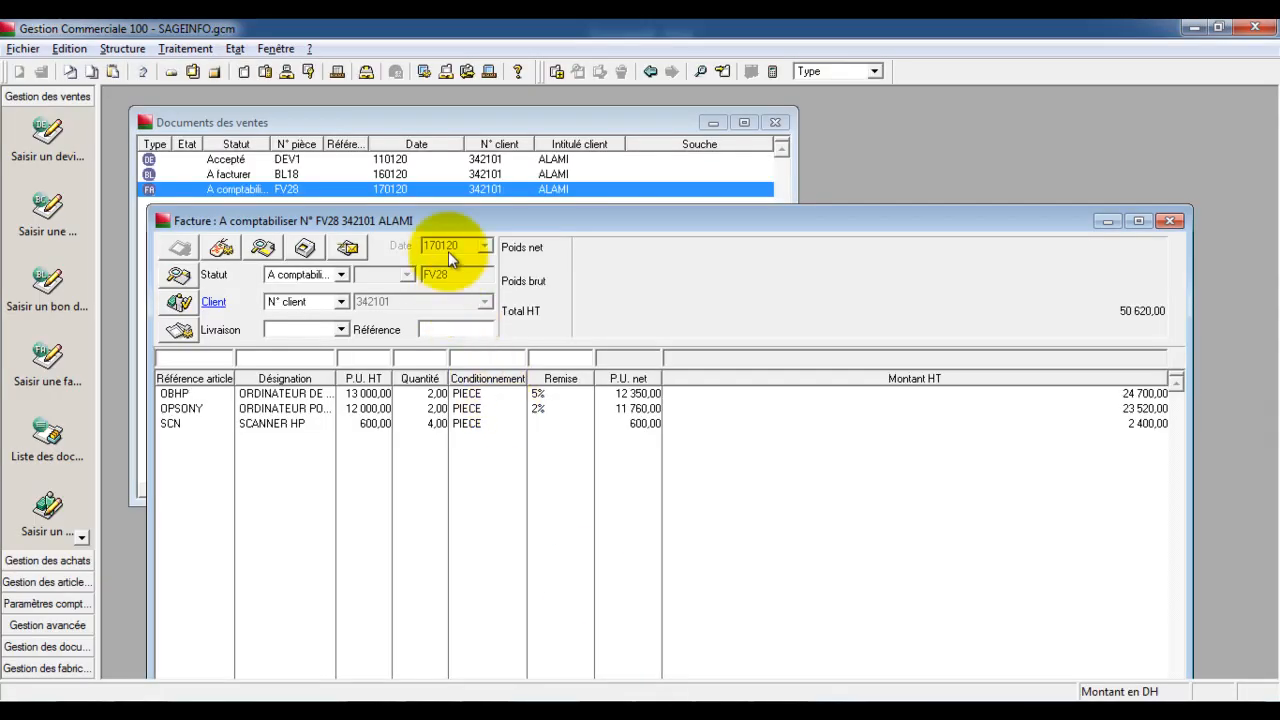
drag(436, 220, 415, 132)
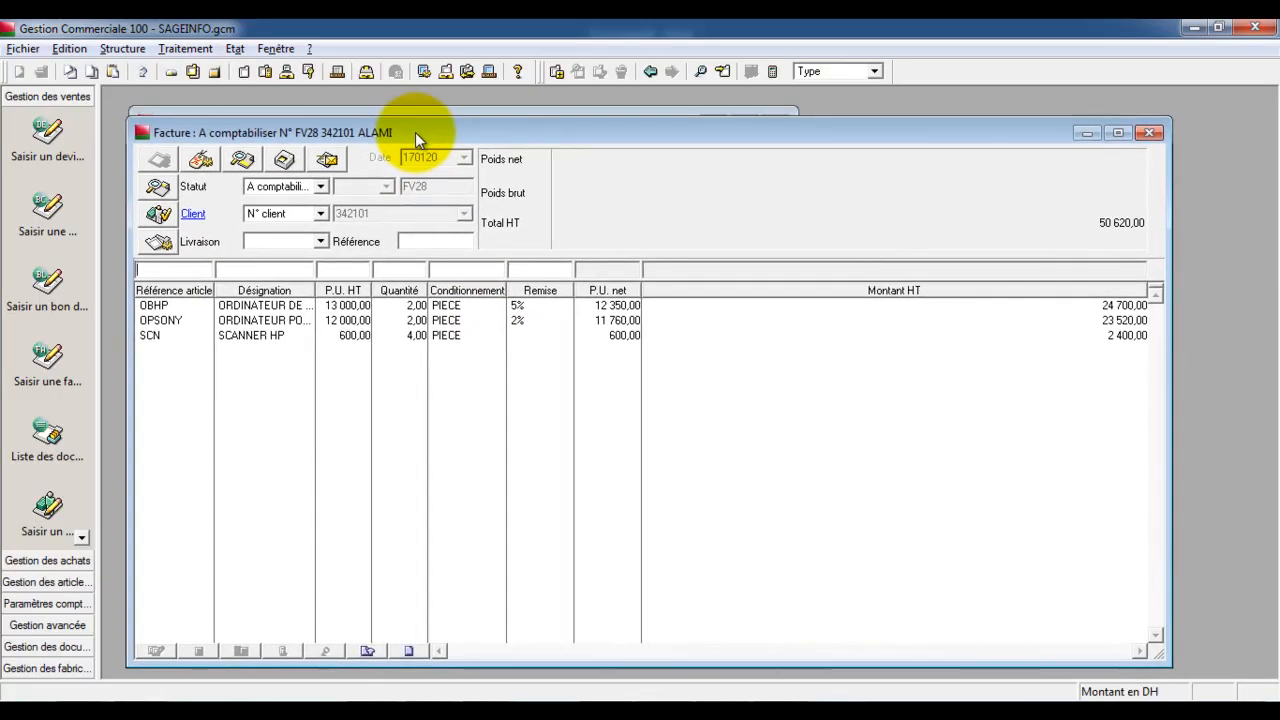
click(242, 158)
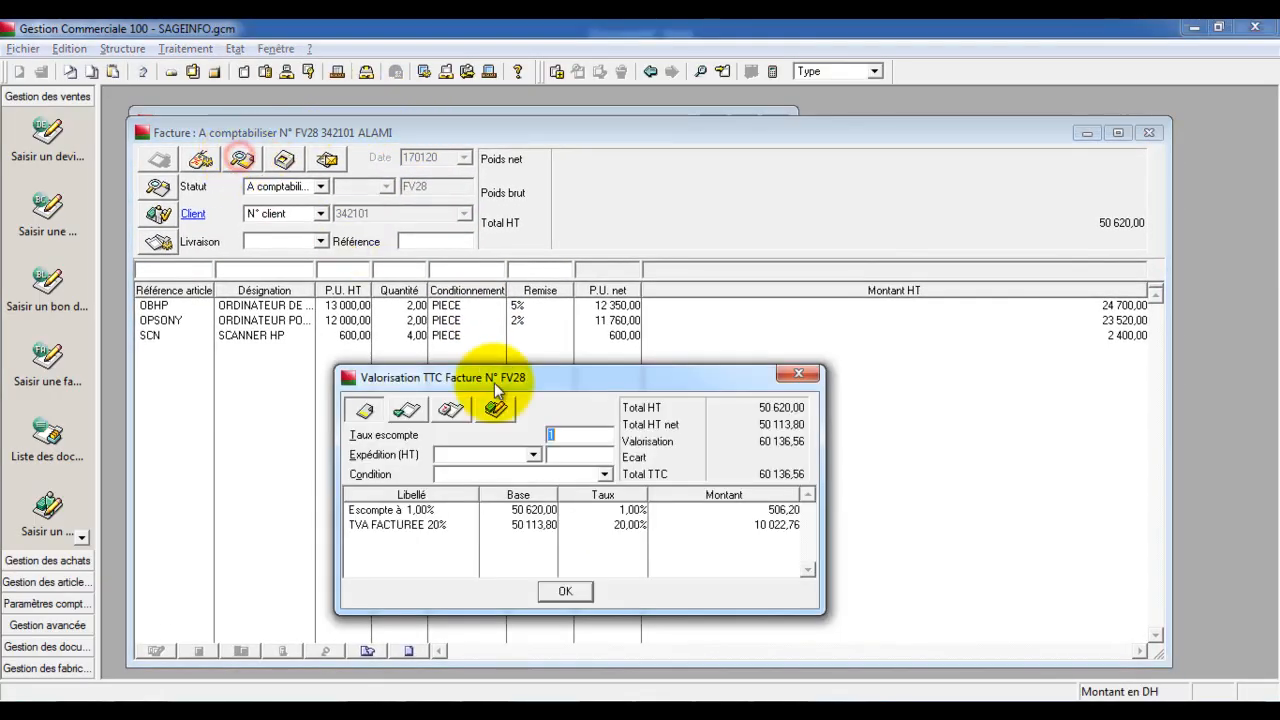
click(566, 591)
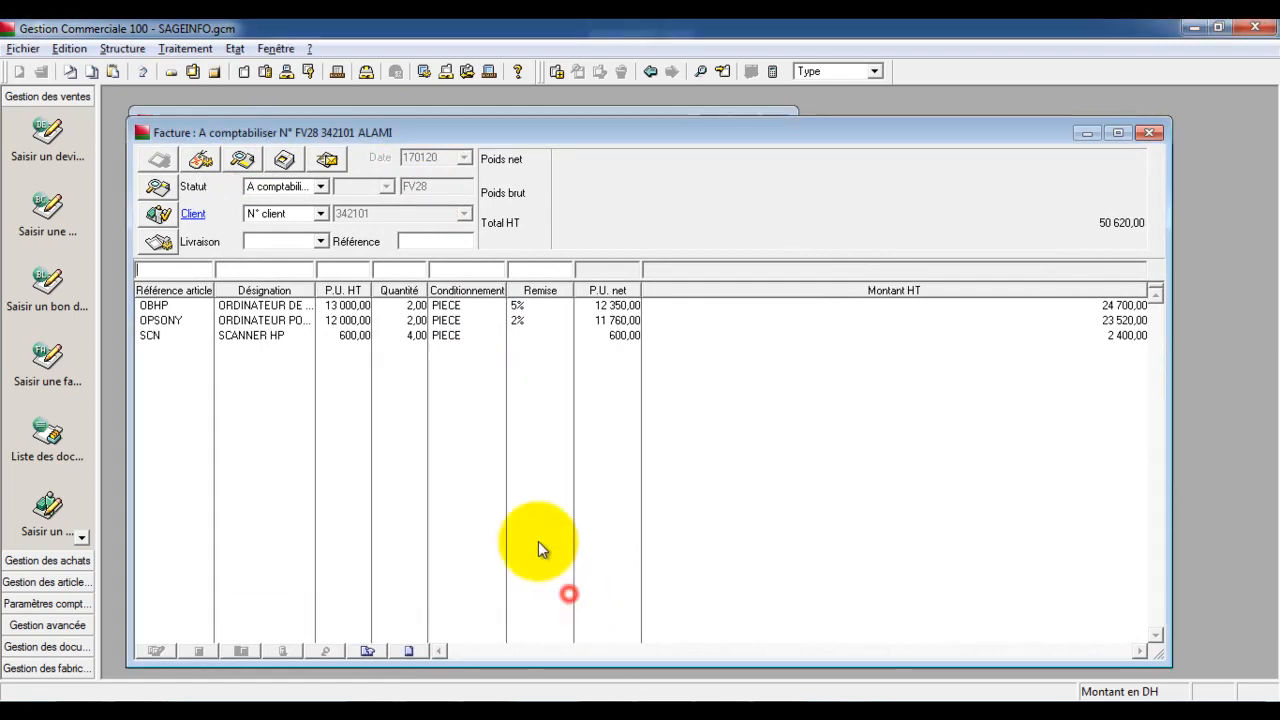
Generate a print preview of invoice FV28 using the Facture client.bgc model
click(287, 160)
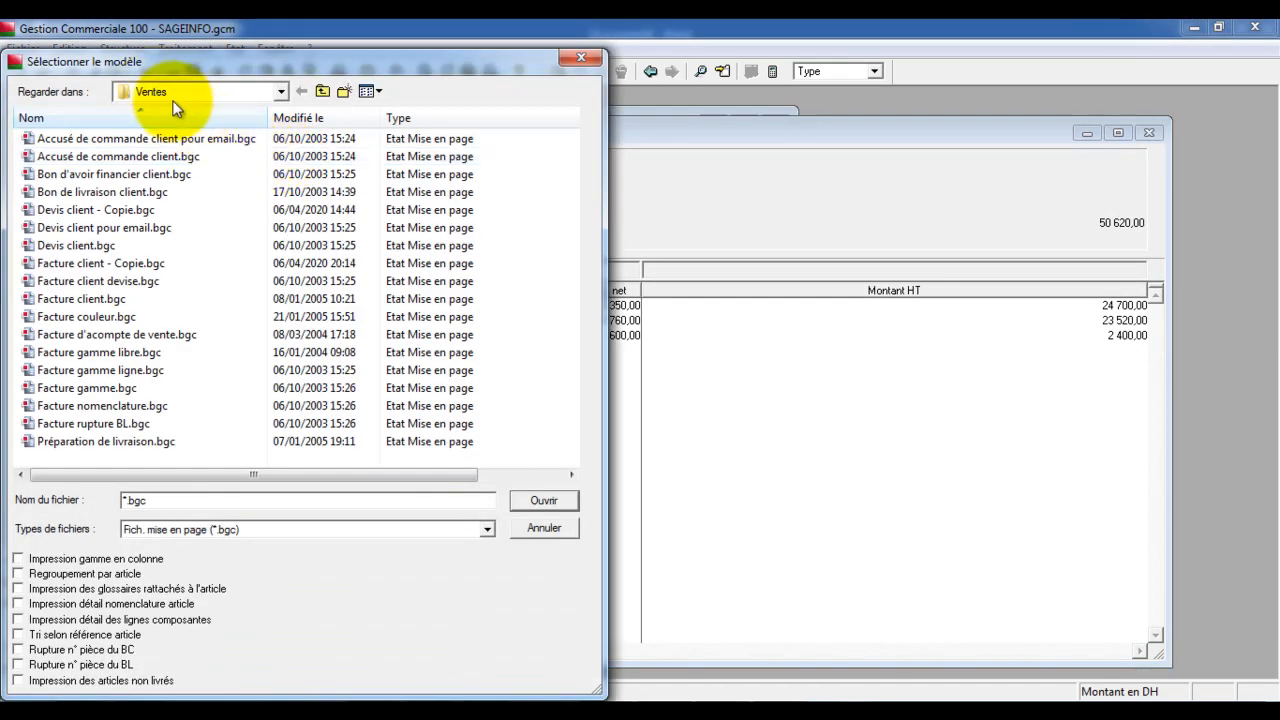
click(99, 299)
double_click(99, 299)
click(330, 457)
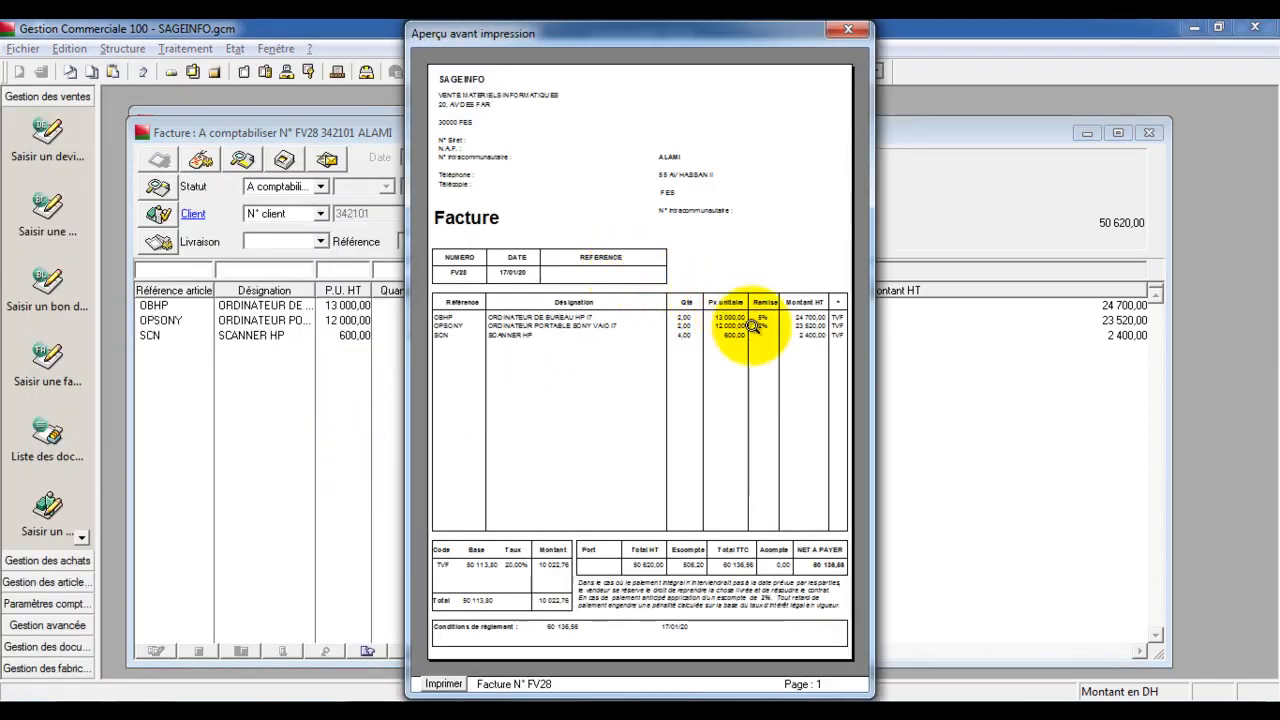
Examine the article lines, discounts and totals in the invoice preview, and close the preview and the invoice
click(750, 328)
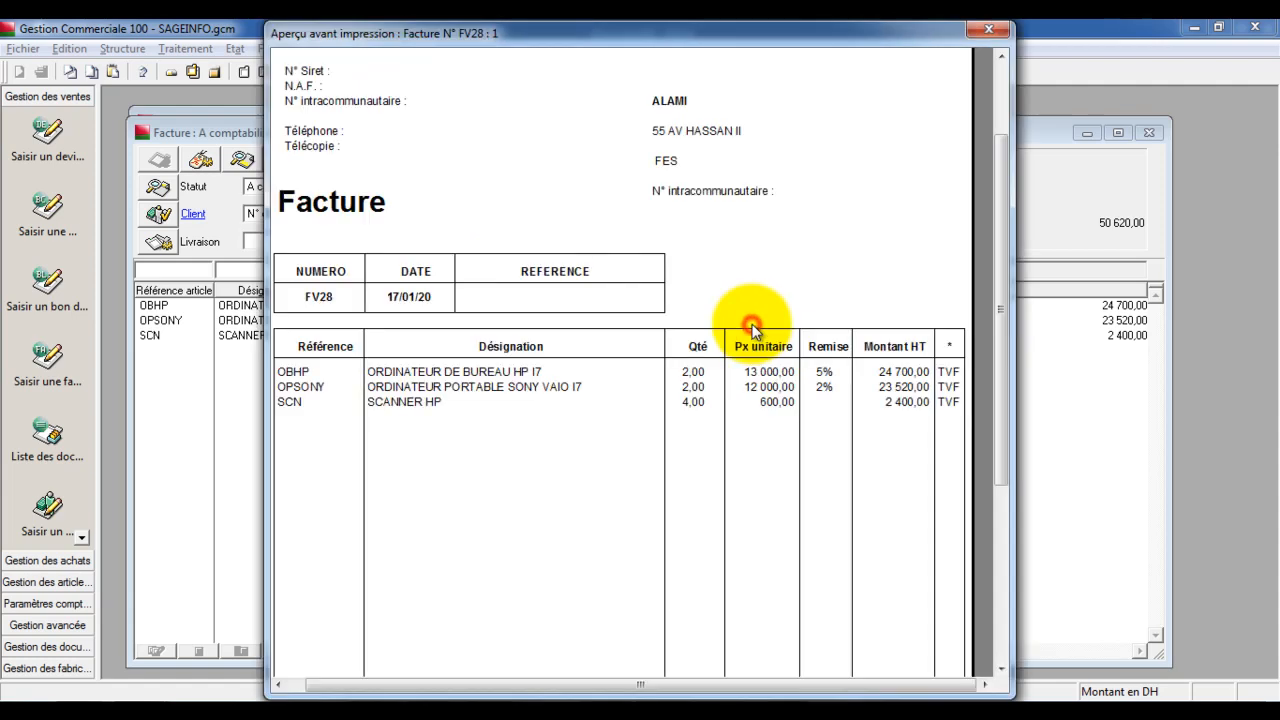
click(811, 407)
click(540, 575)
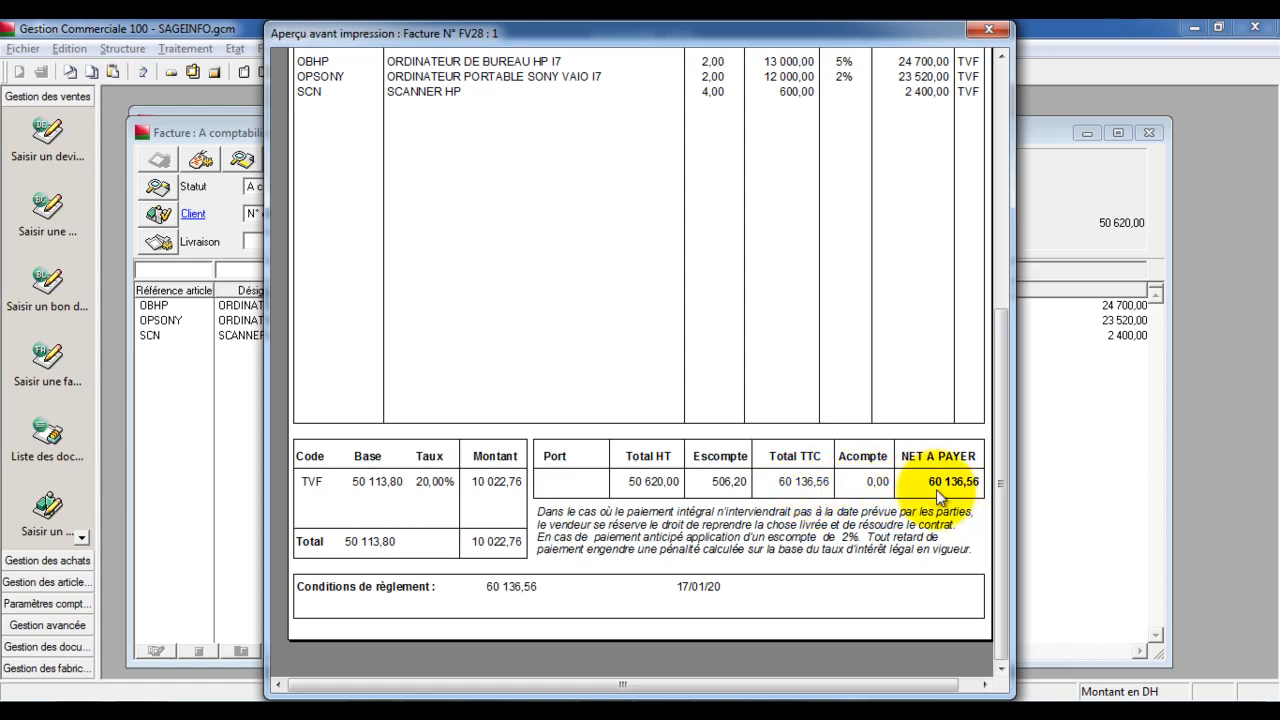
click(818, 425)
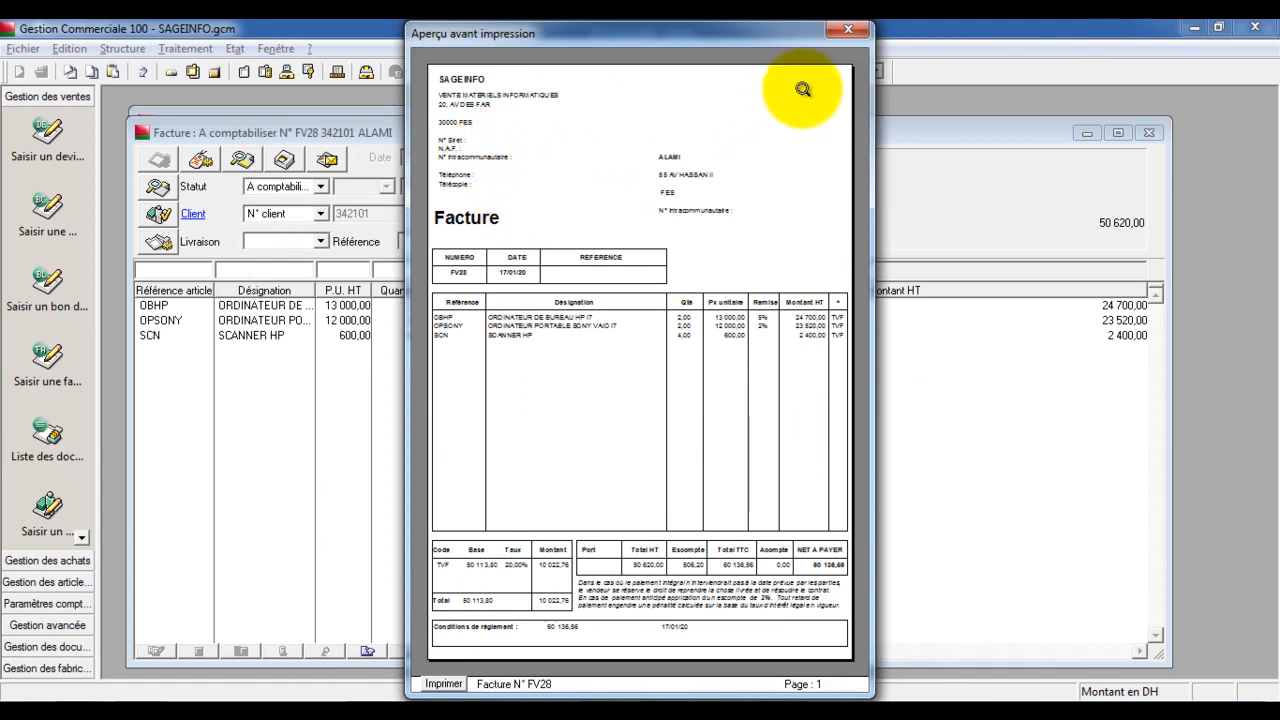
click(847, 31)
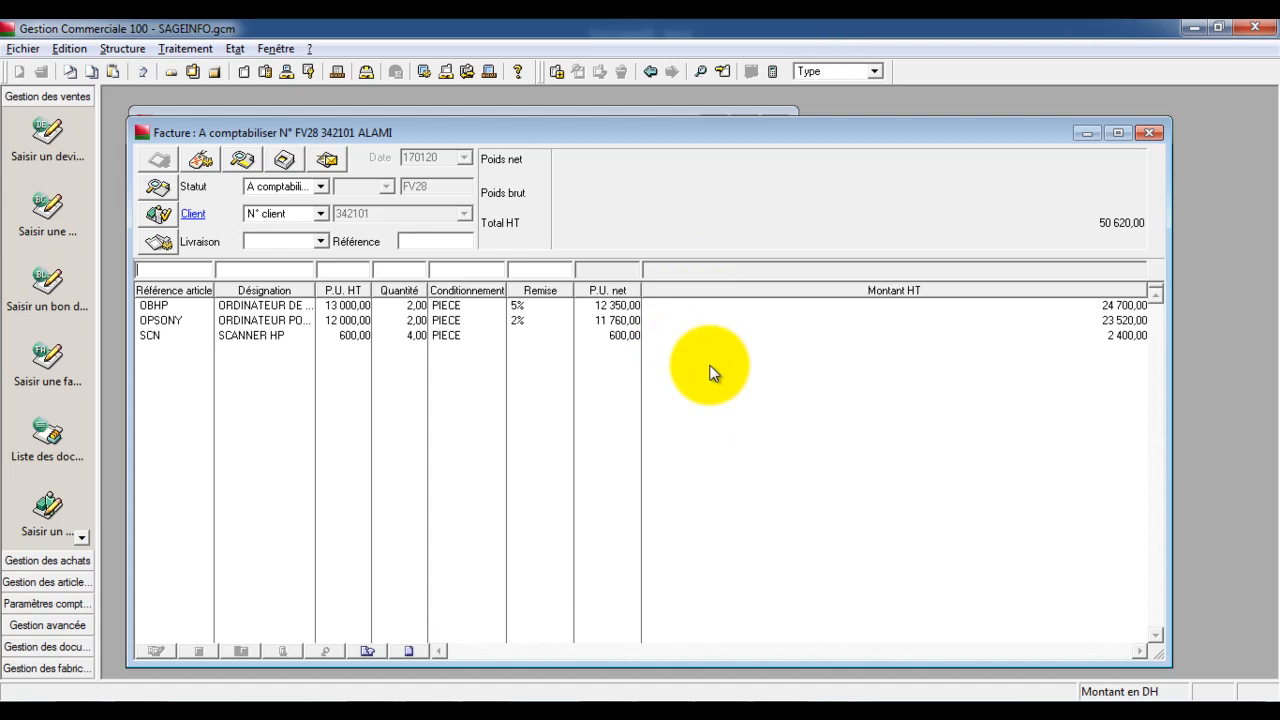
click(1148, 133)
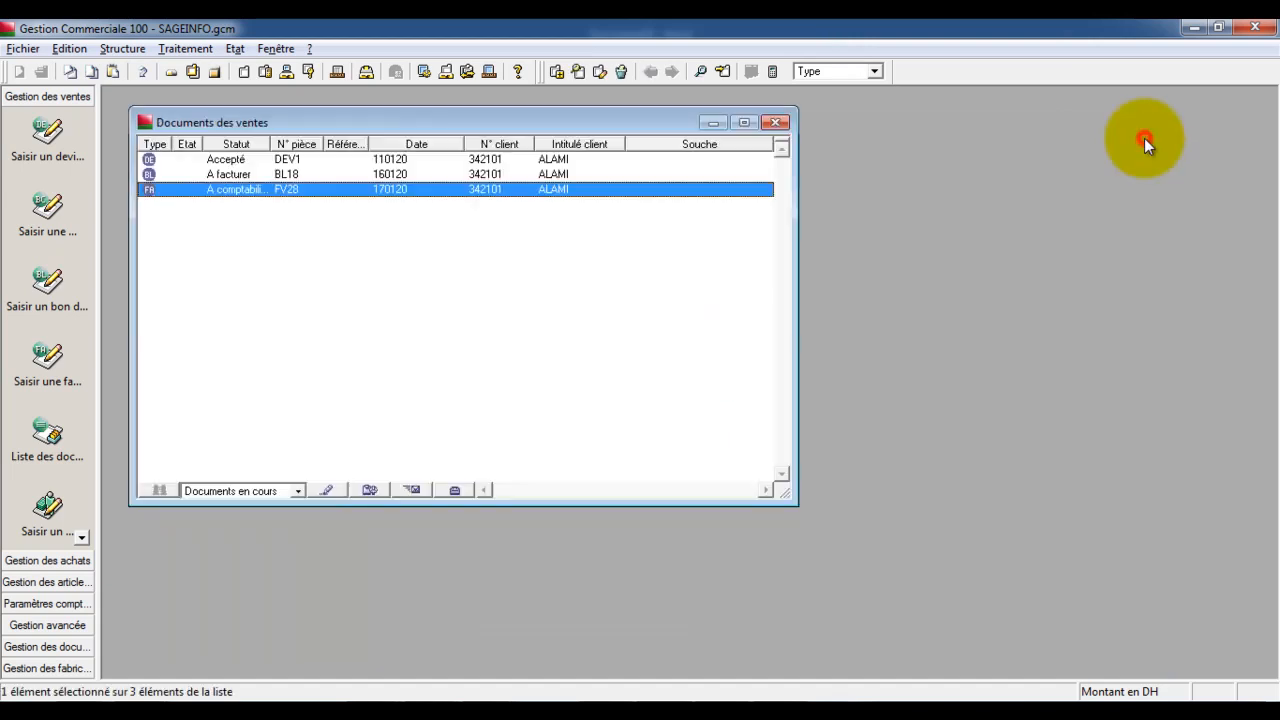
Generate an Inventaire preview of all articles using the default stock criteria, and enlarge it to read the quantities in stock
click(235, 48)
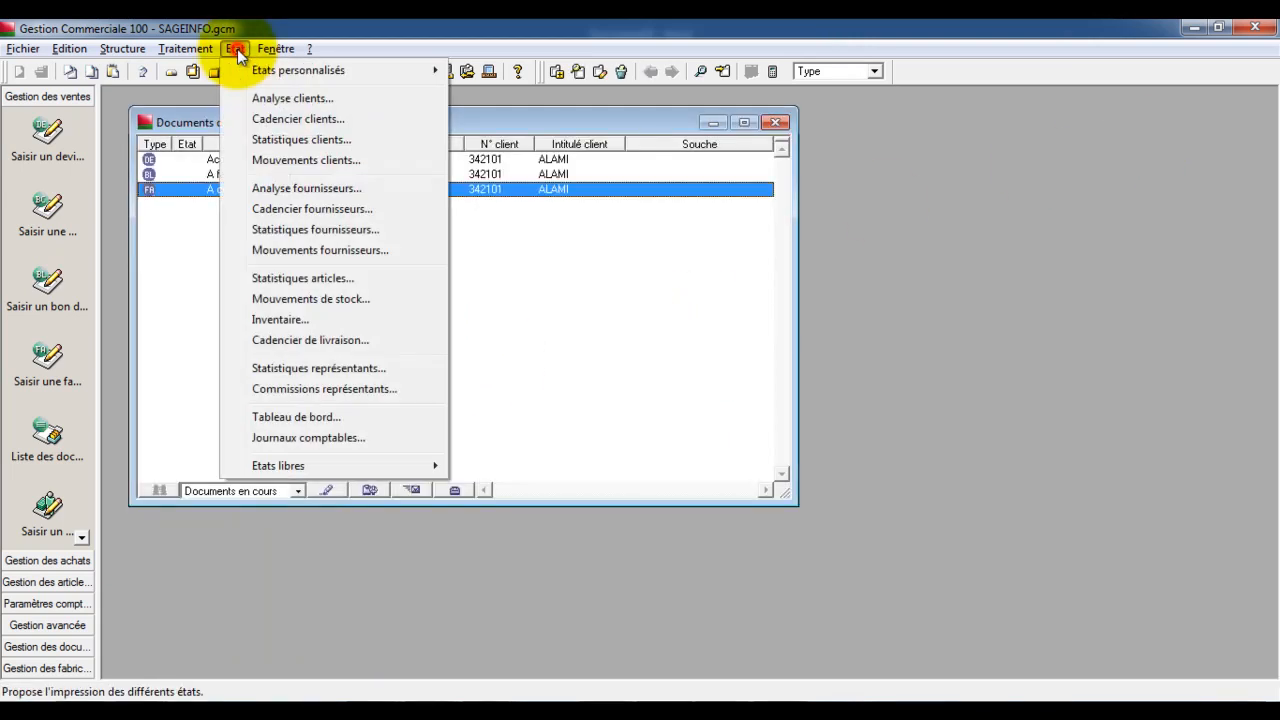
click(279, 321)
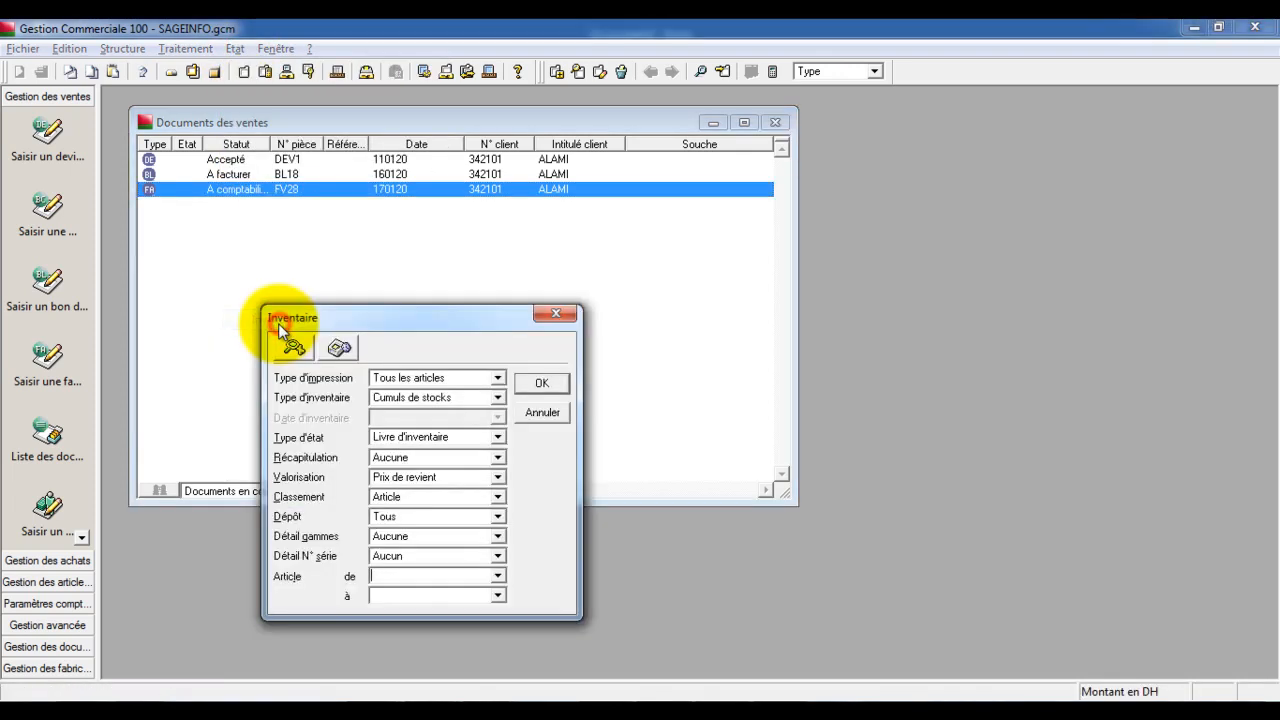
click(537, 388)
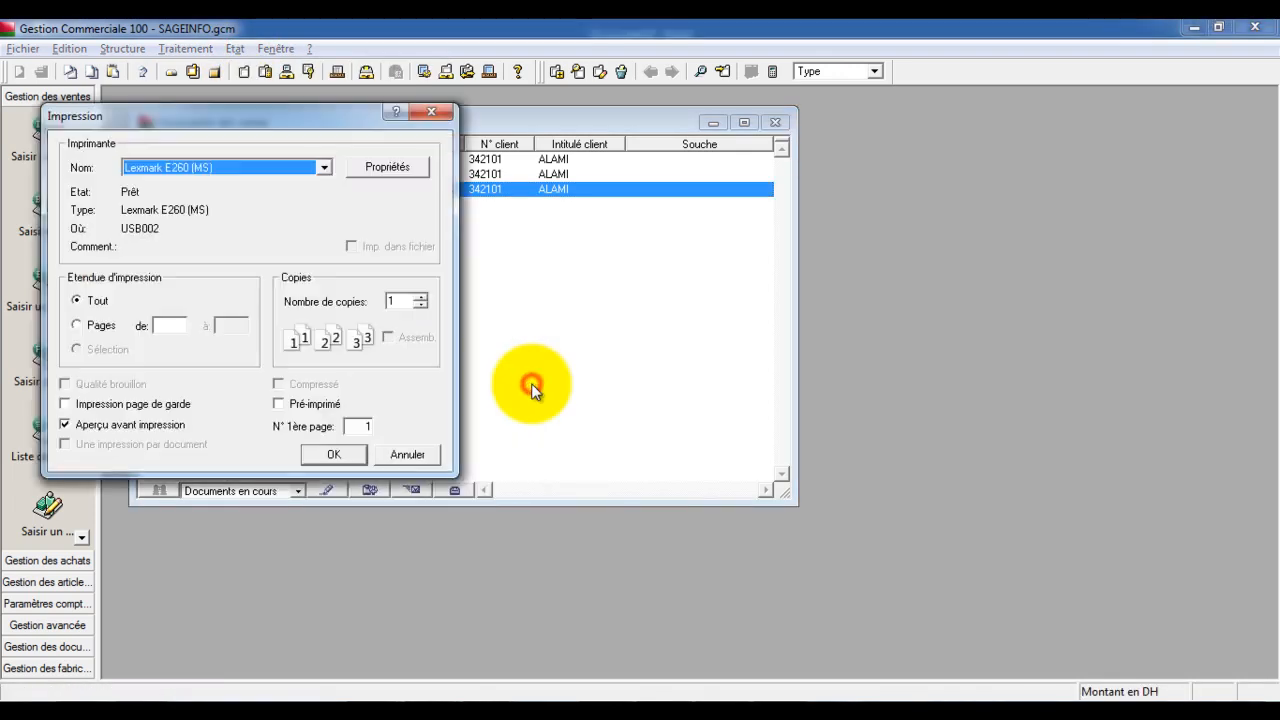
click(337, 455)
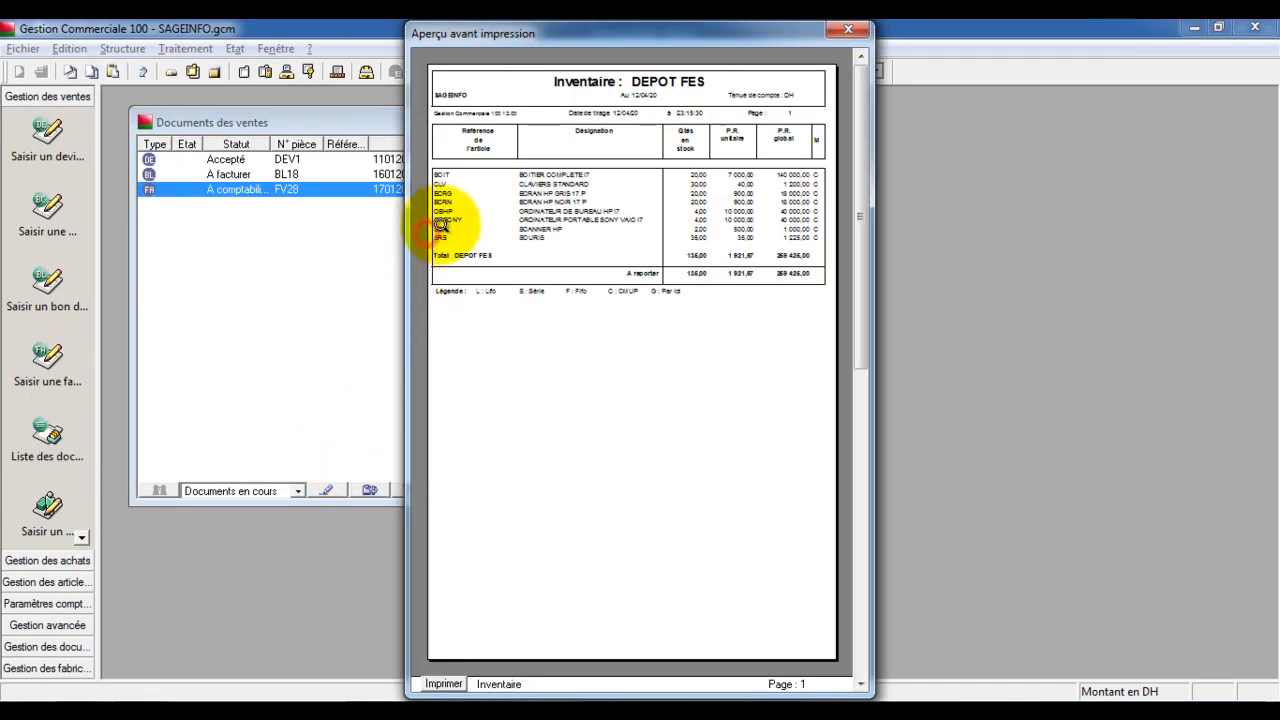
click(440, 223)
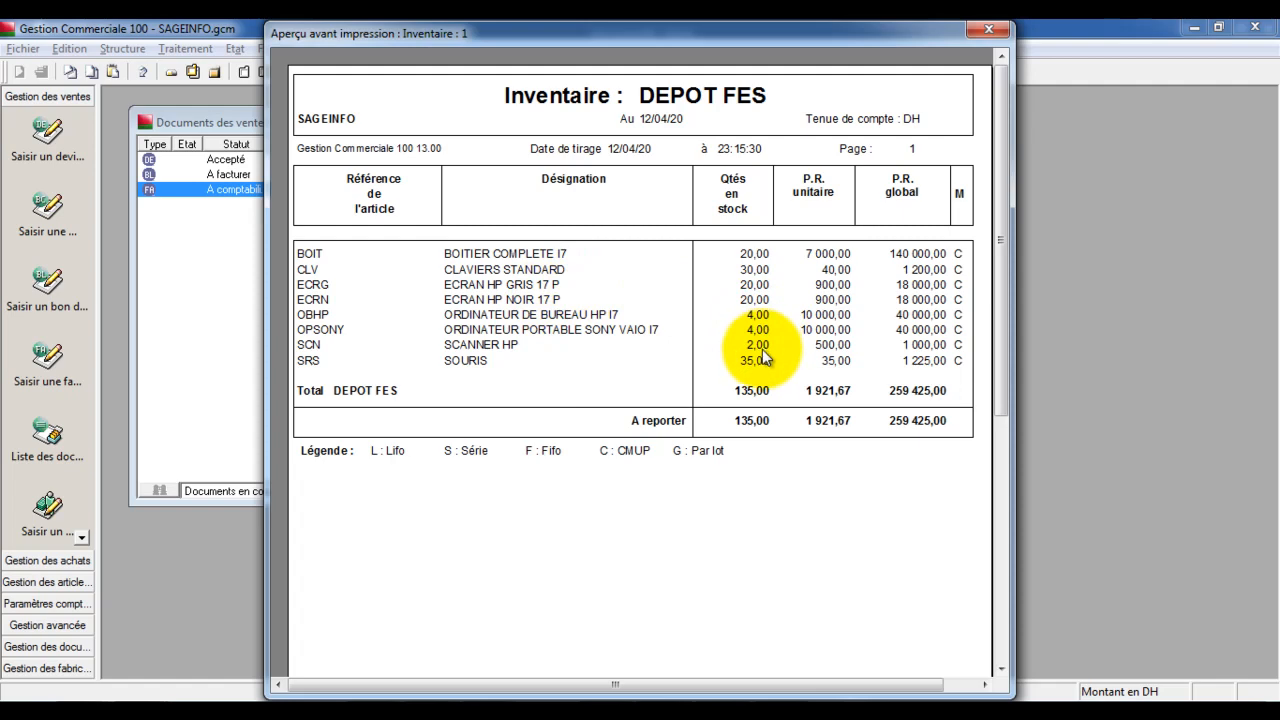
Switch to Notepad and extend the stock calculations to 8-2=6-2=4 for OBHP and OPSONY, and 10-4=6-4=2 for SCN
click(730, 698)
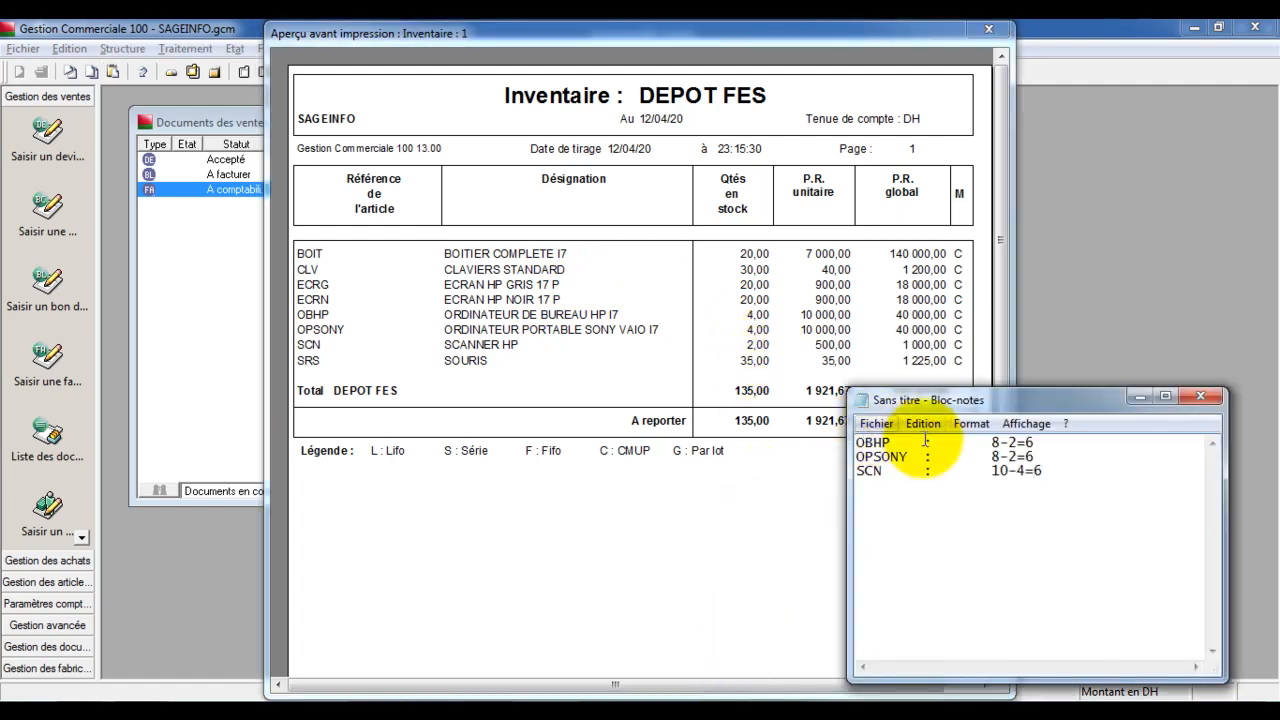
click(1036, 440)
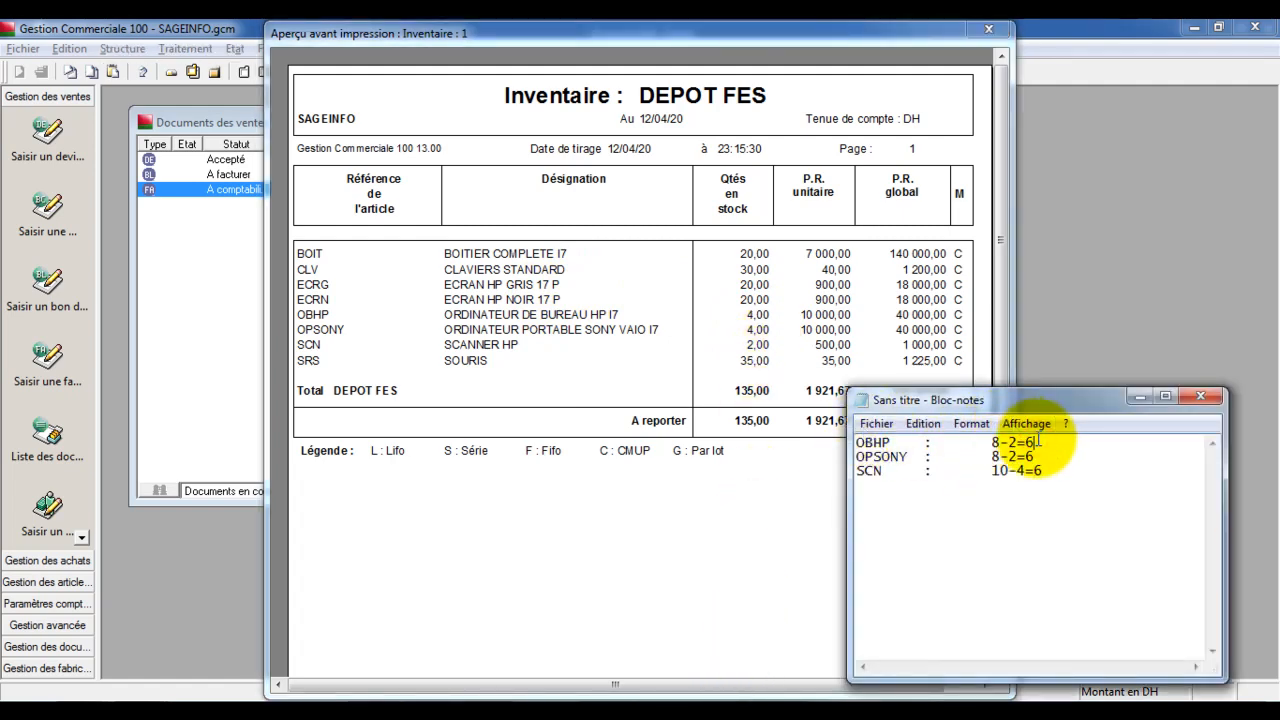
drag(1017, 443, 1009, 443)
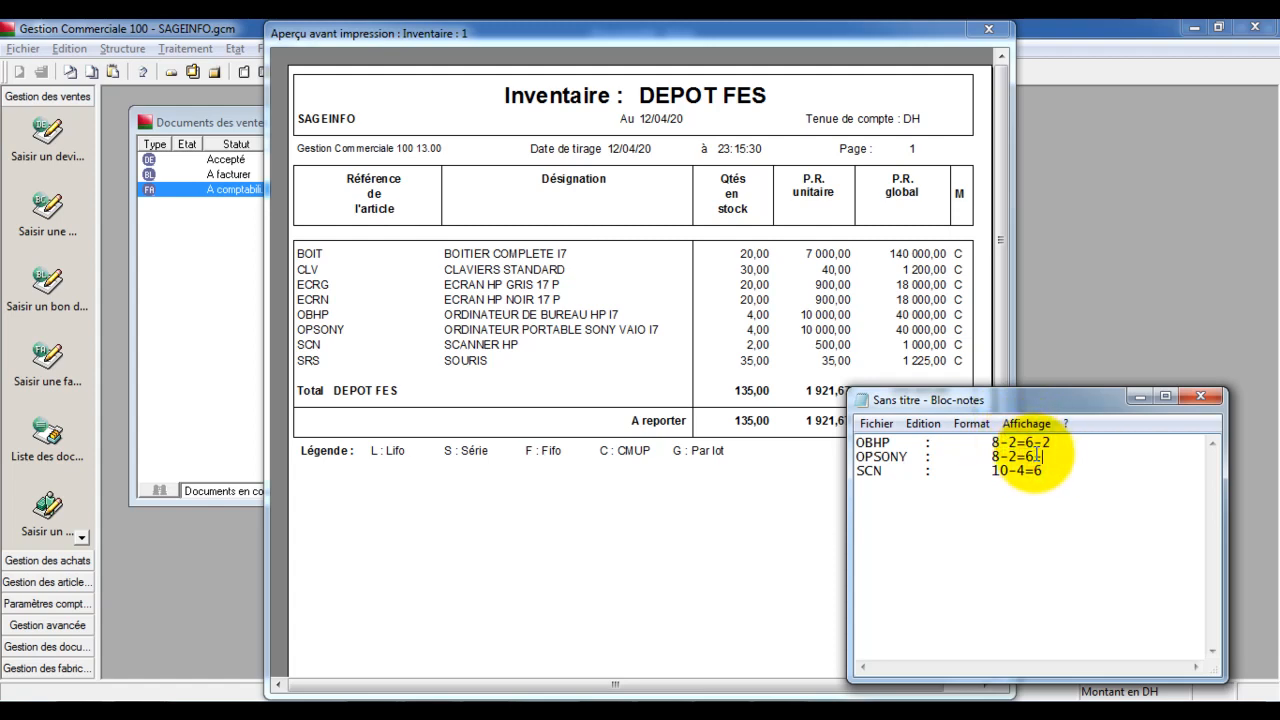
click(1042, 471)
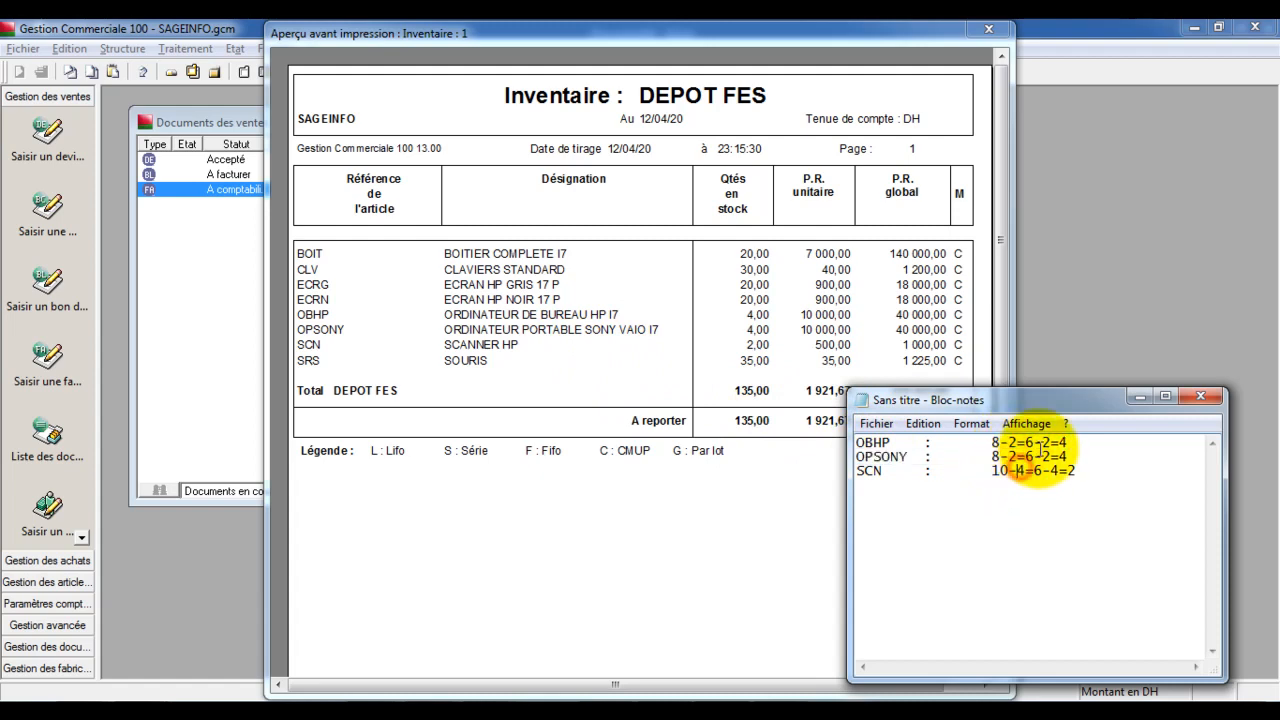
click(1072, 470)
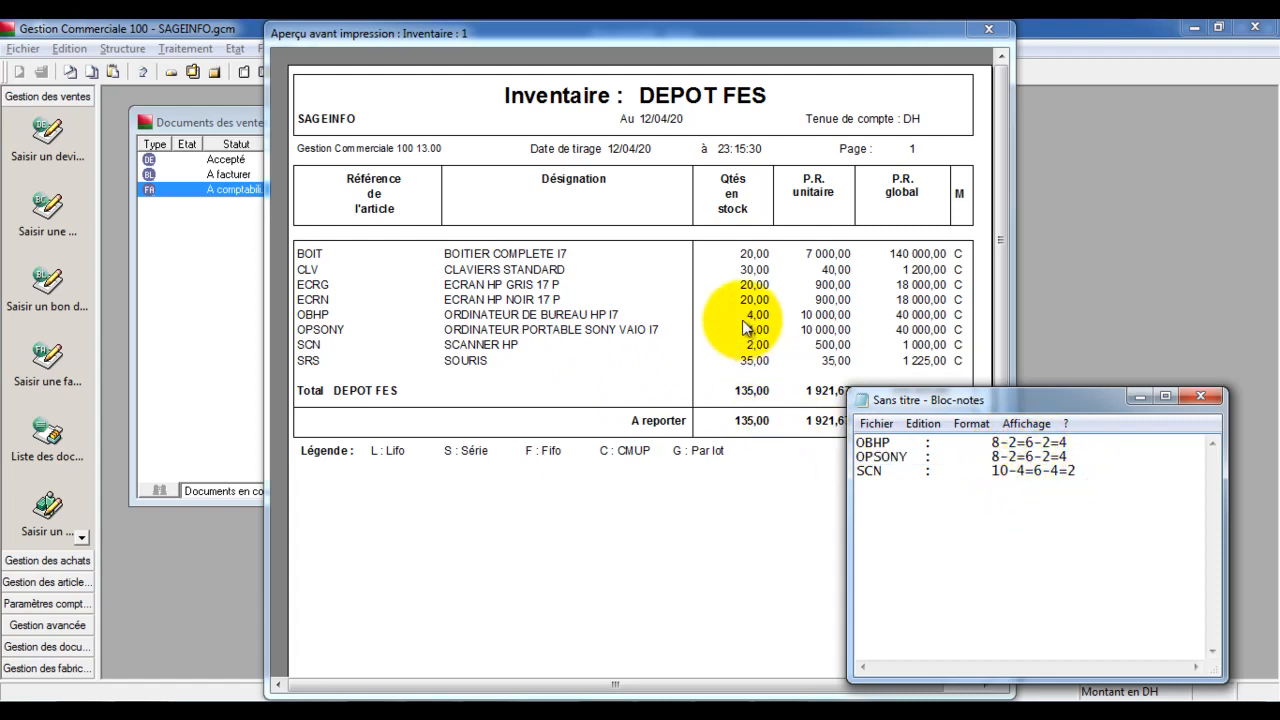
Remove the added subtractions from the Notepad stock calculations, and return to the inventory preview to close it
drag(1100, 468, 1060, 471)
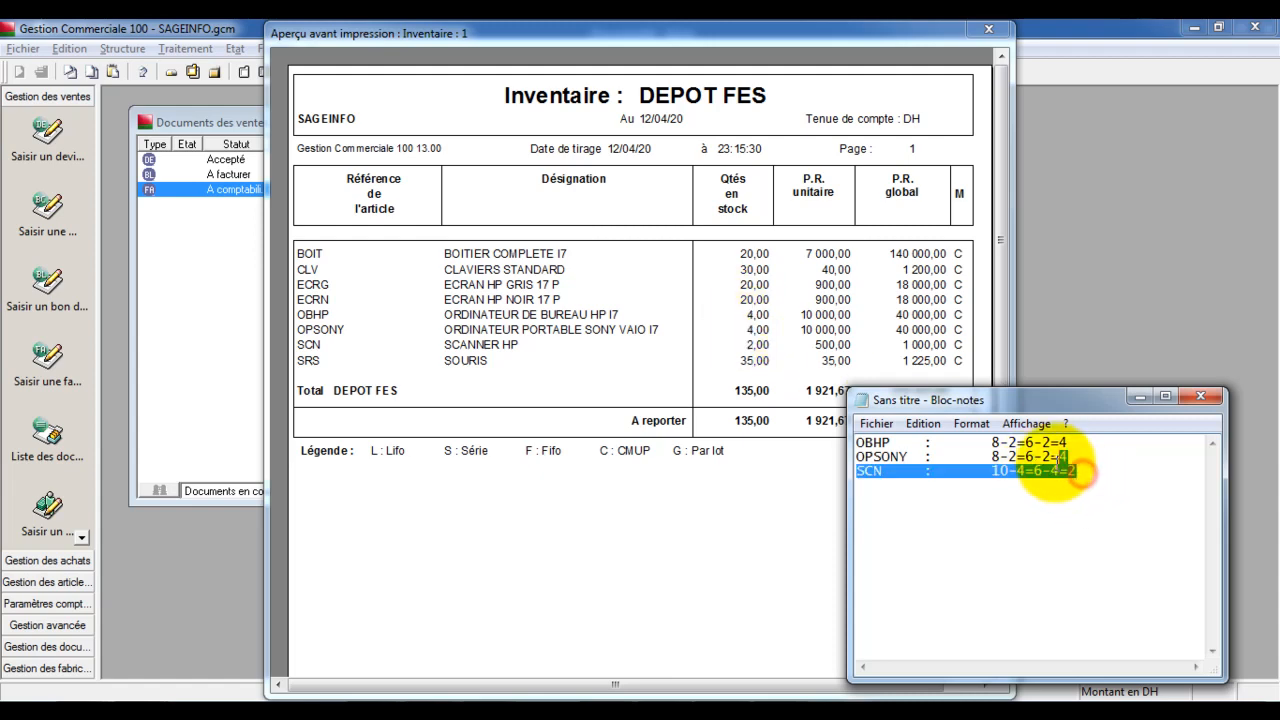
text(=)
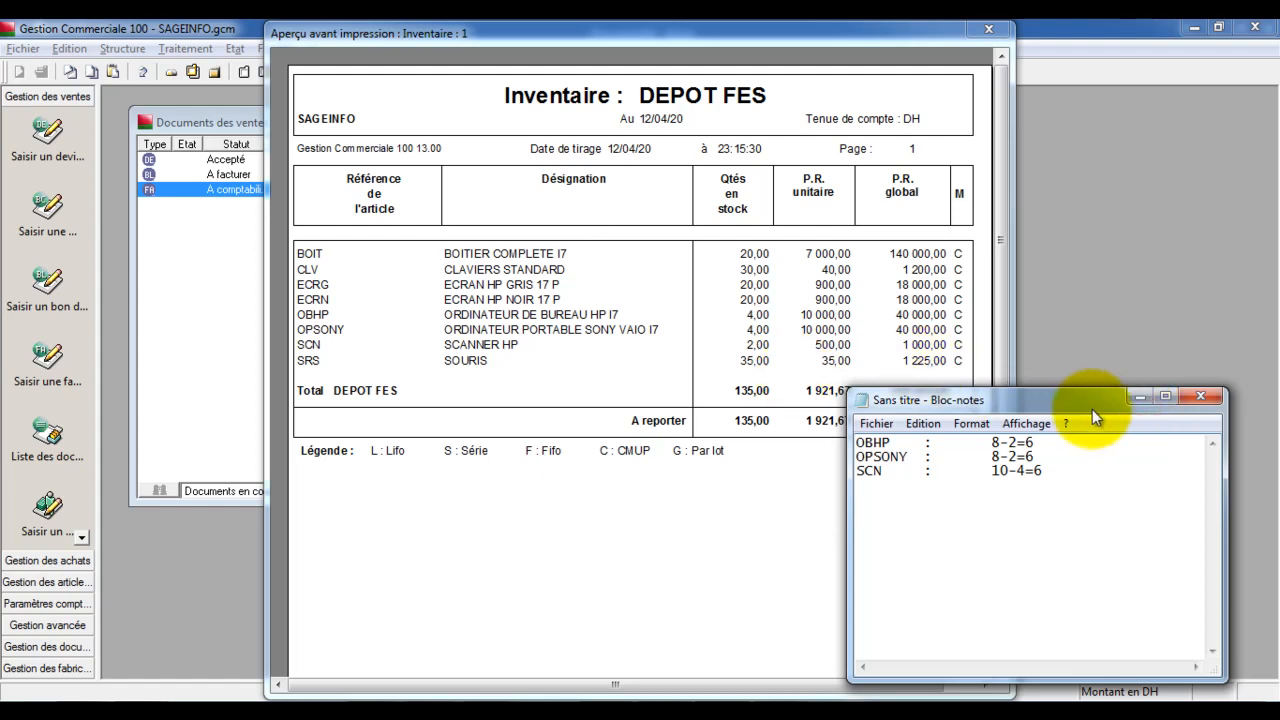
click(1137, 397)
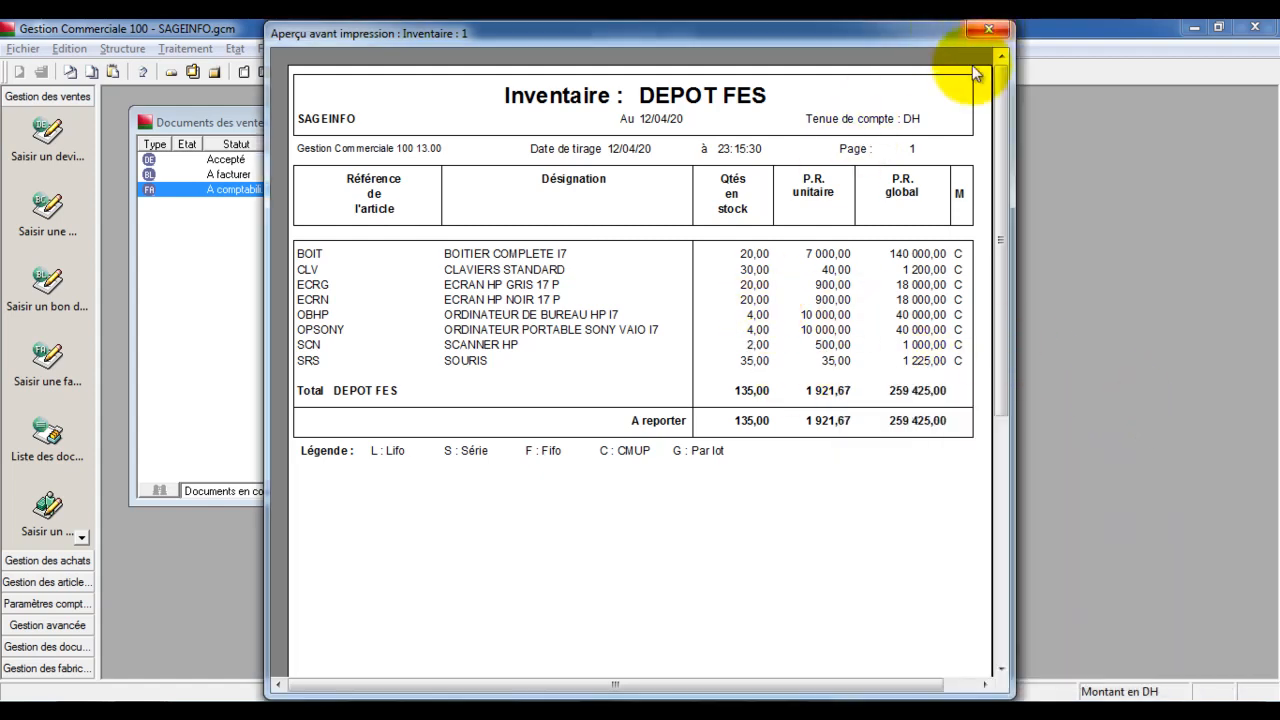
click(988, 29)
click(848, 32)
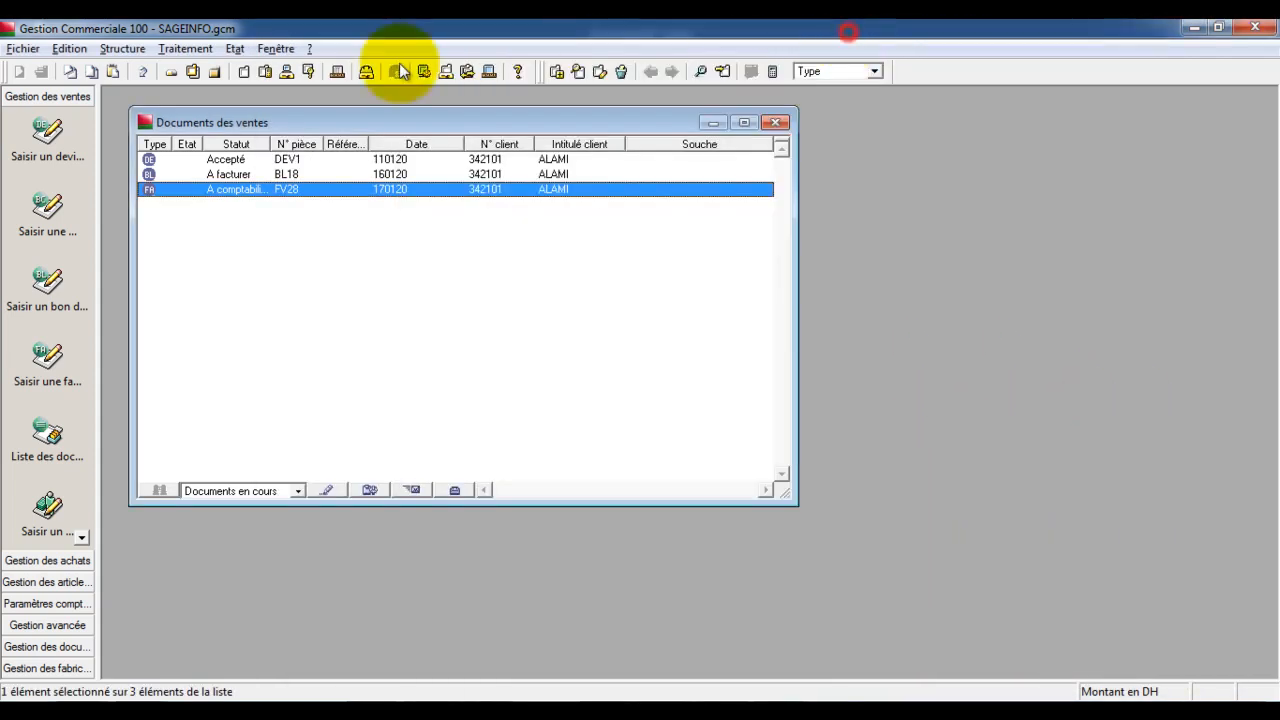
Preview the Mouvements de stock report with the default criteria, examine the movements of each article, and close the preview
click(234, 48)
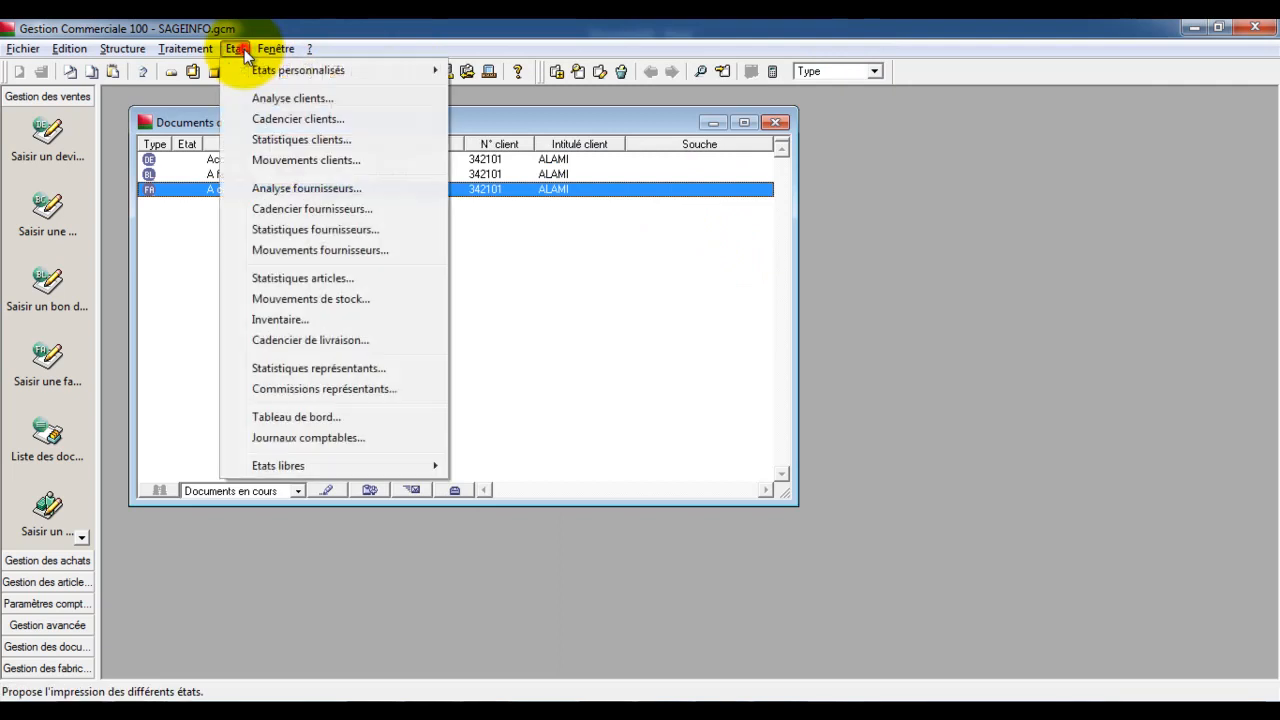
click(272, 299)
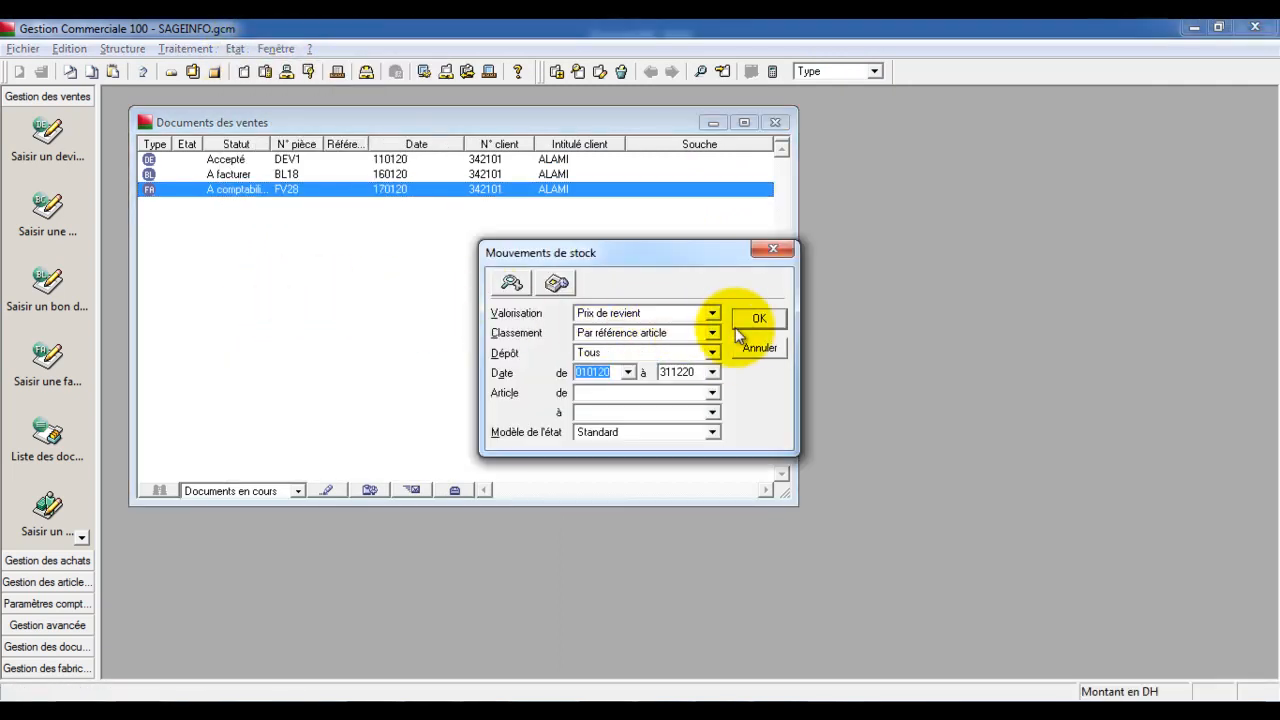
click(757, 320)
click(331, 455)
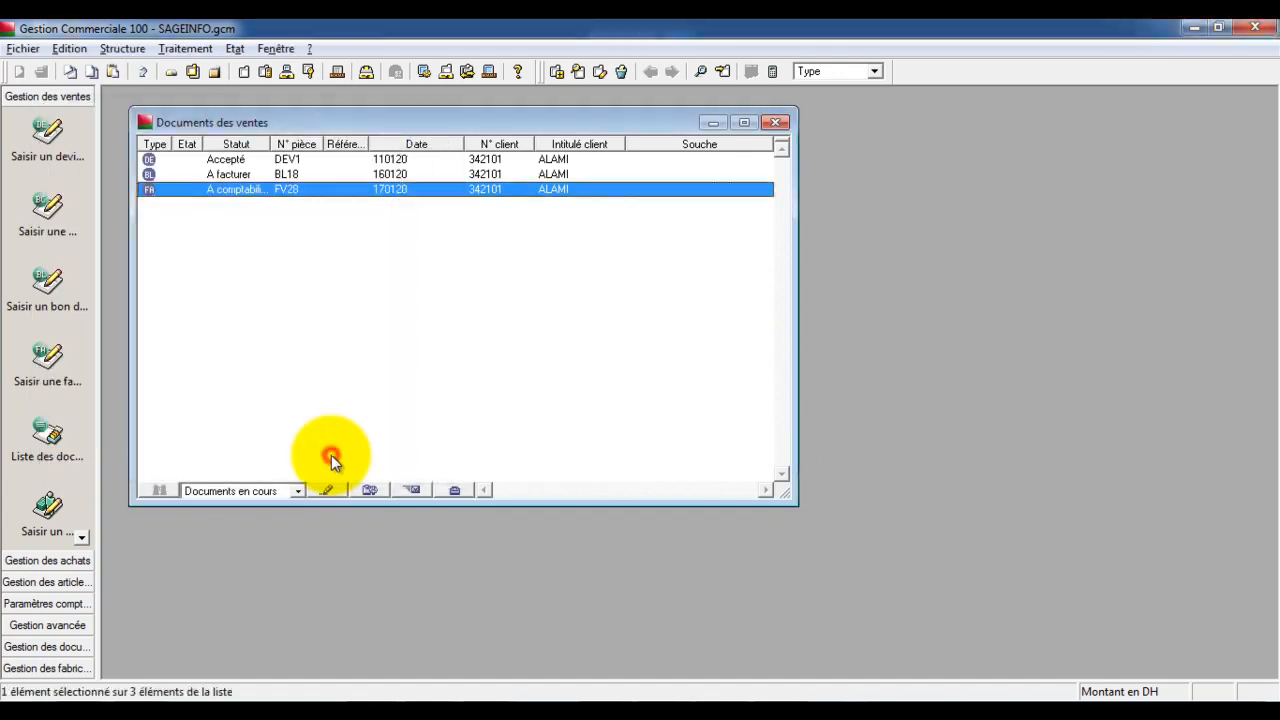
click(457, 329)
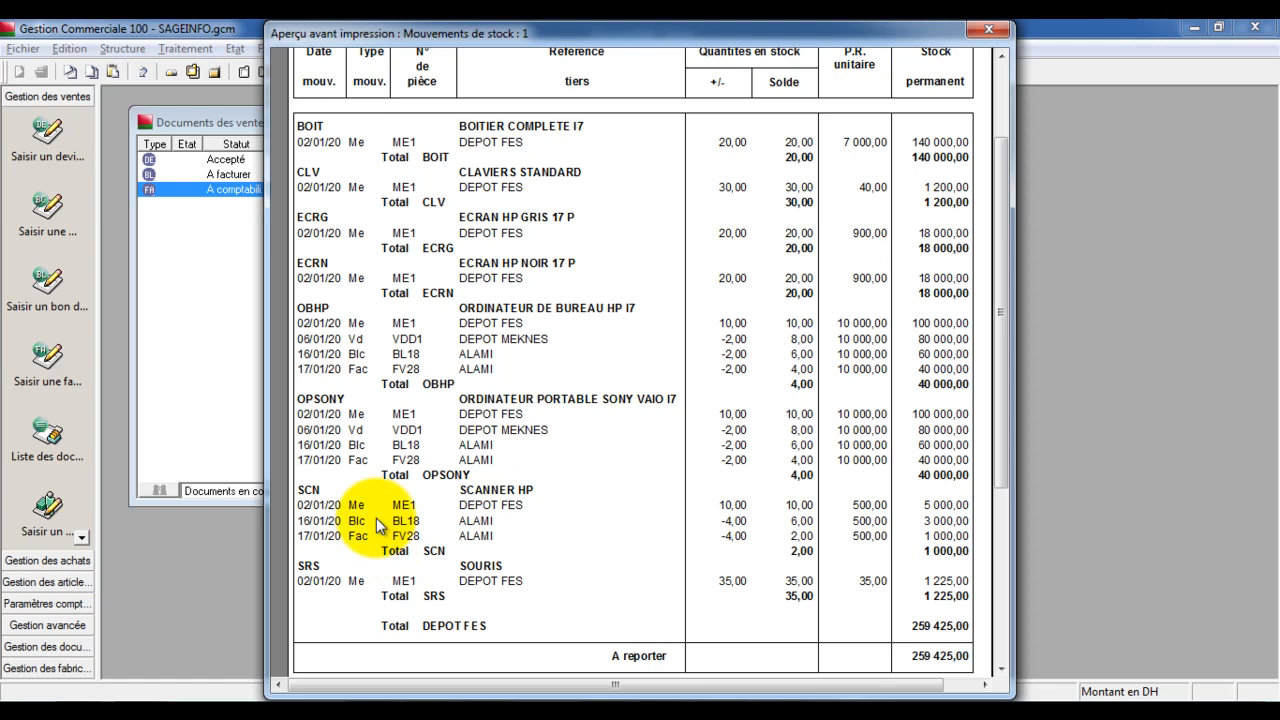
click(494, 423)
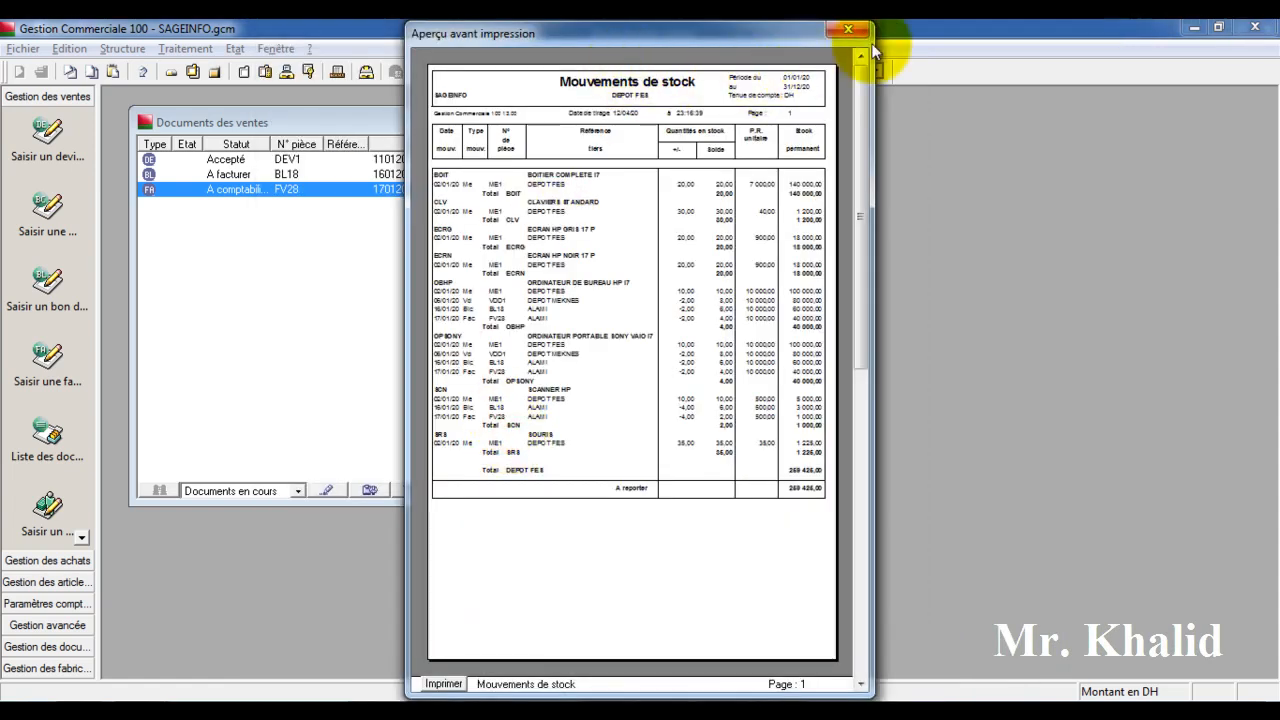
click(848, 30)
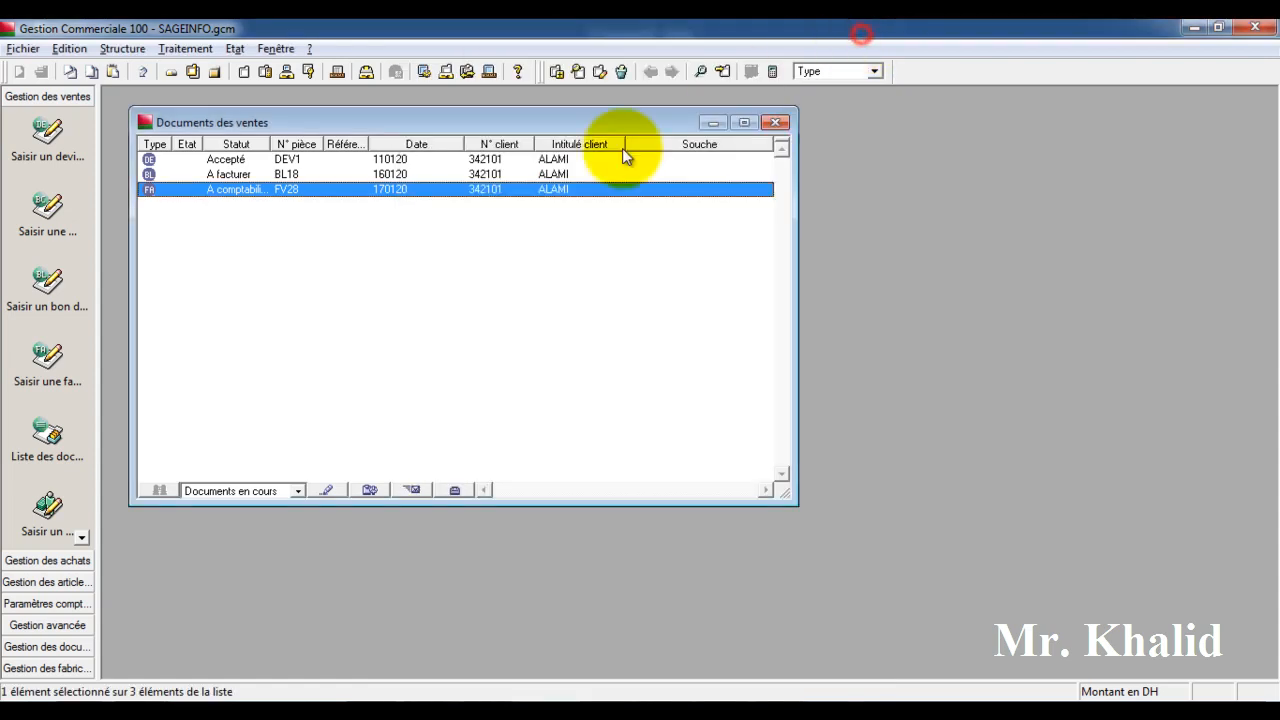
Delete invoice FV28 from the sales documents list and confirm the deletion
right_click(293, 191)
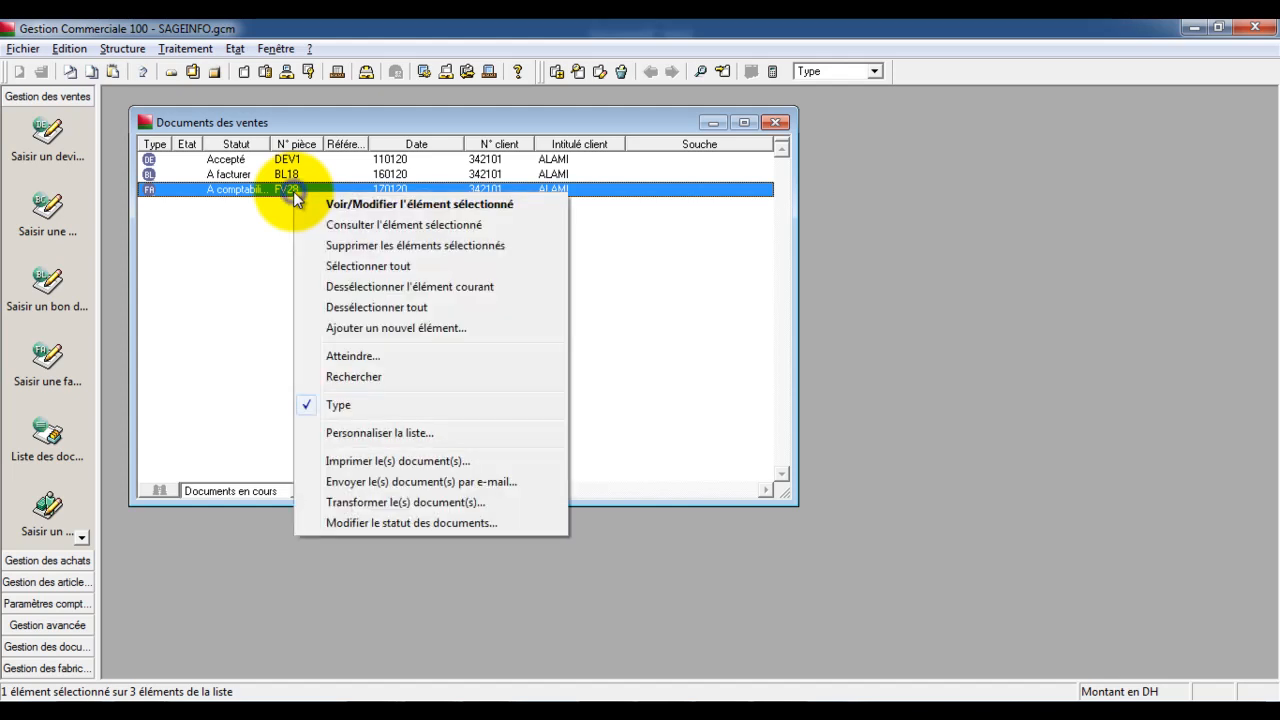
click(338, 246)
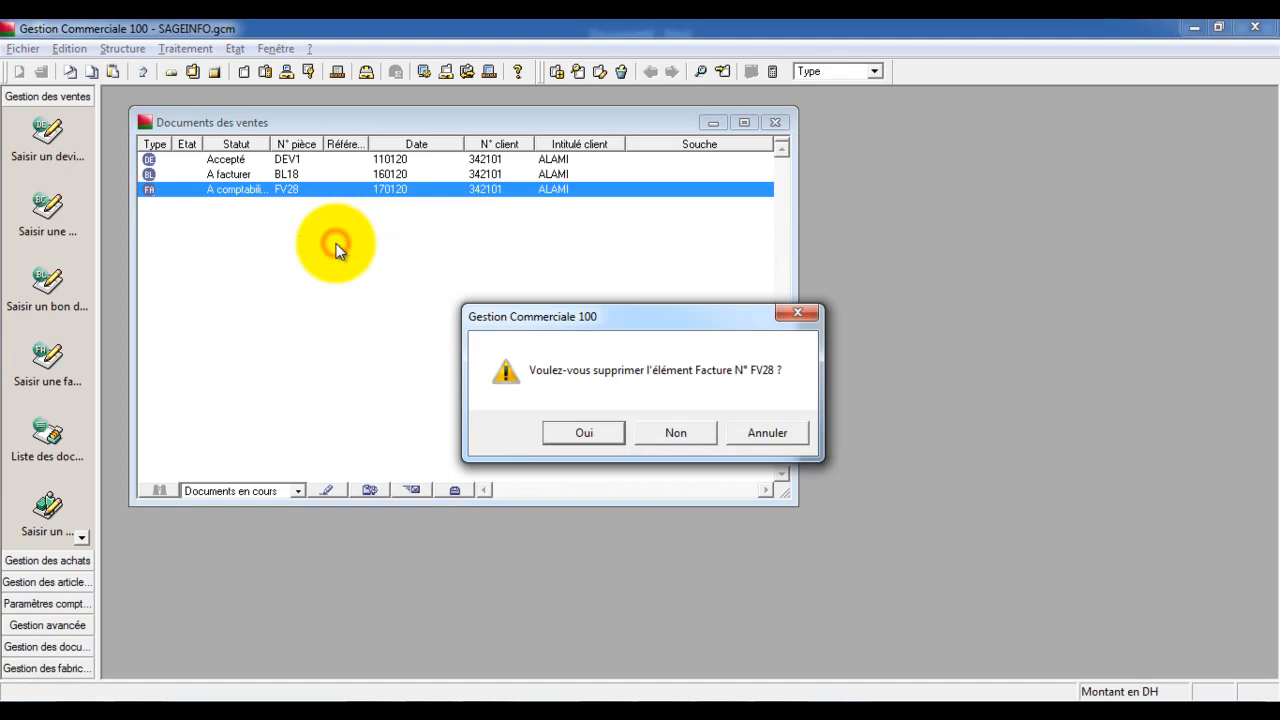
click(592, 436)
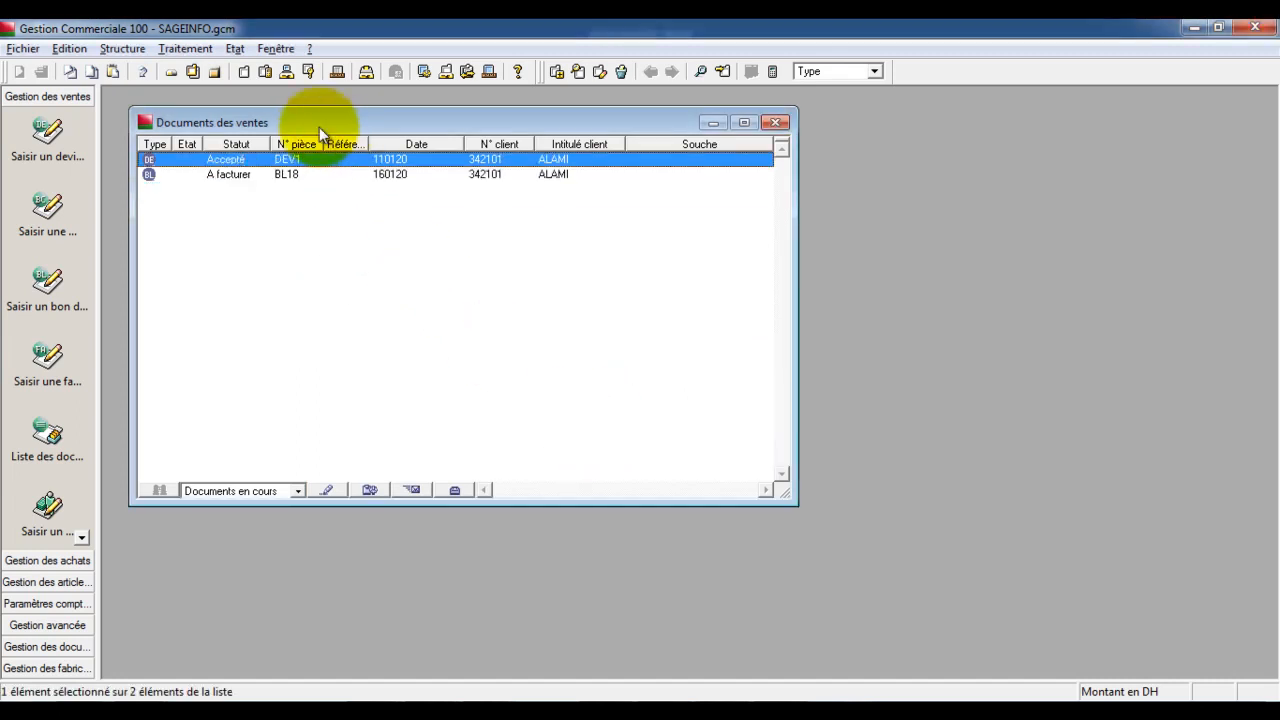
Preview the Inventaire report again without invoice FV28, and enlarge it to check the quantities in stock
click(240, 48)
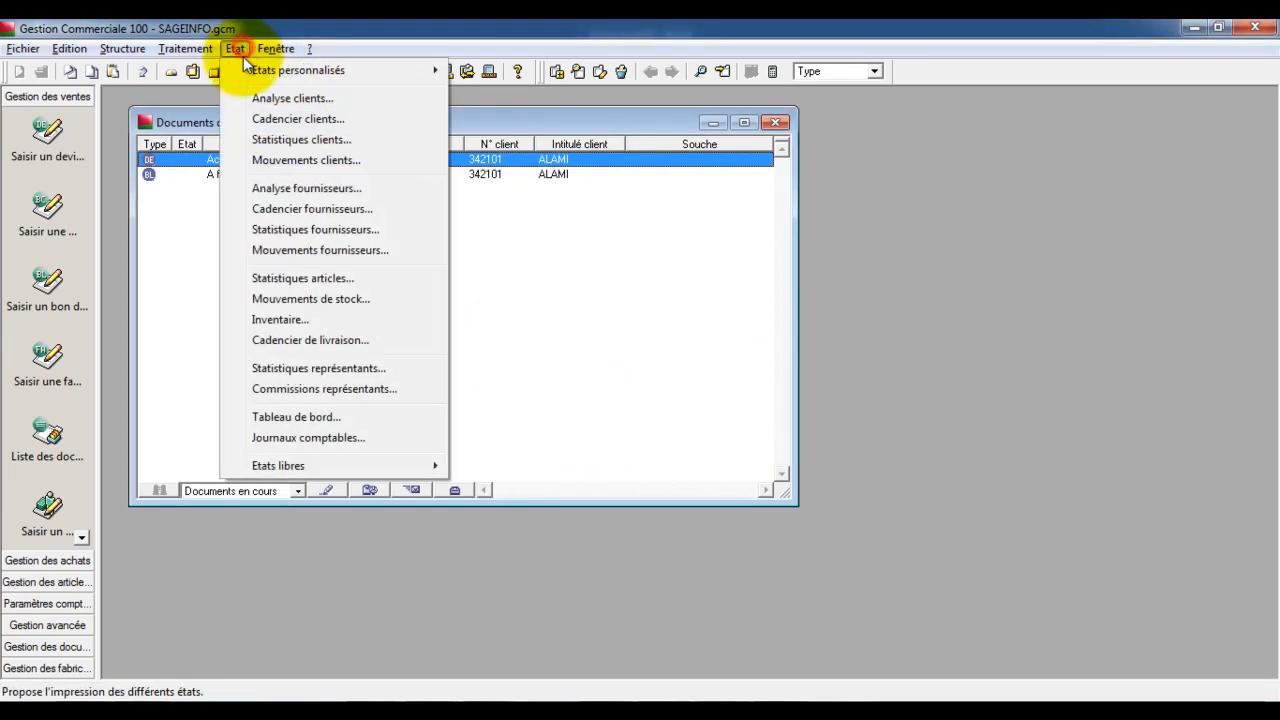
click(316, 318)
click(539, 378)
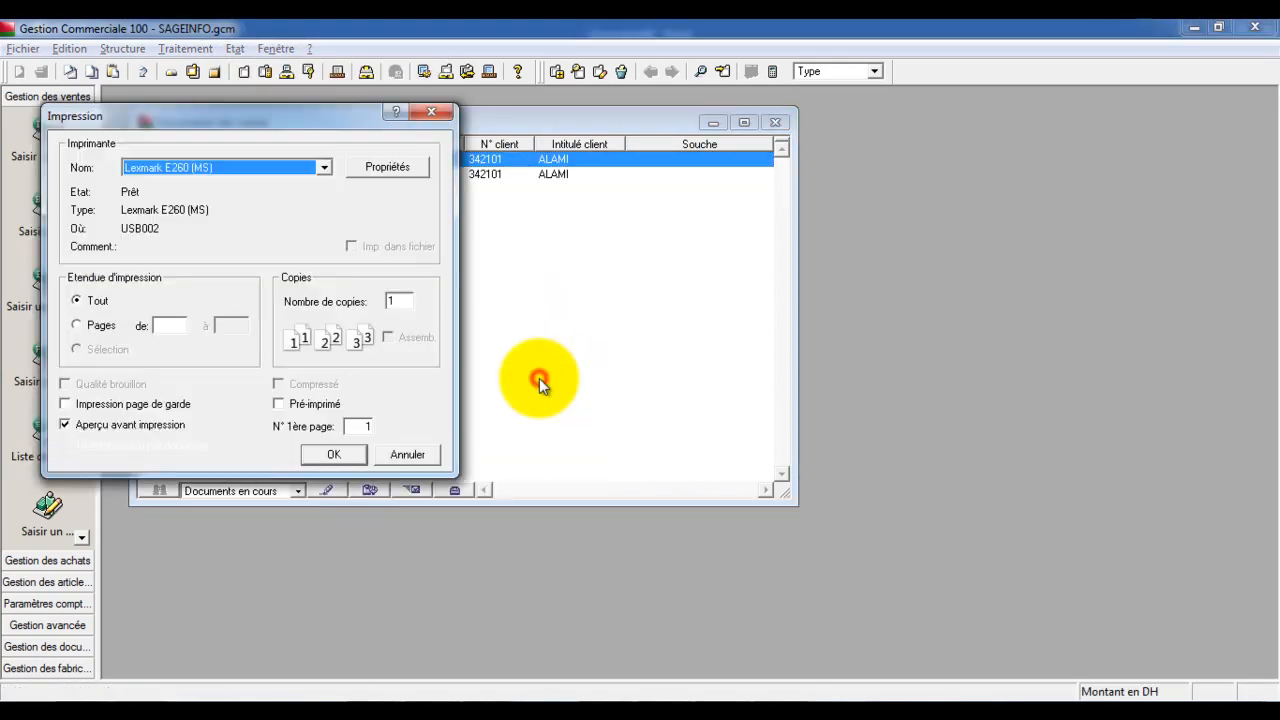
click(353, 462)
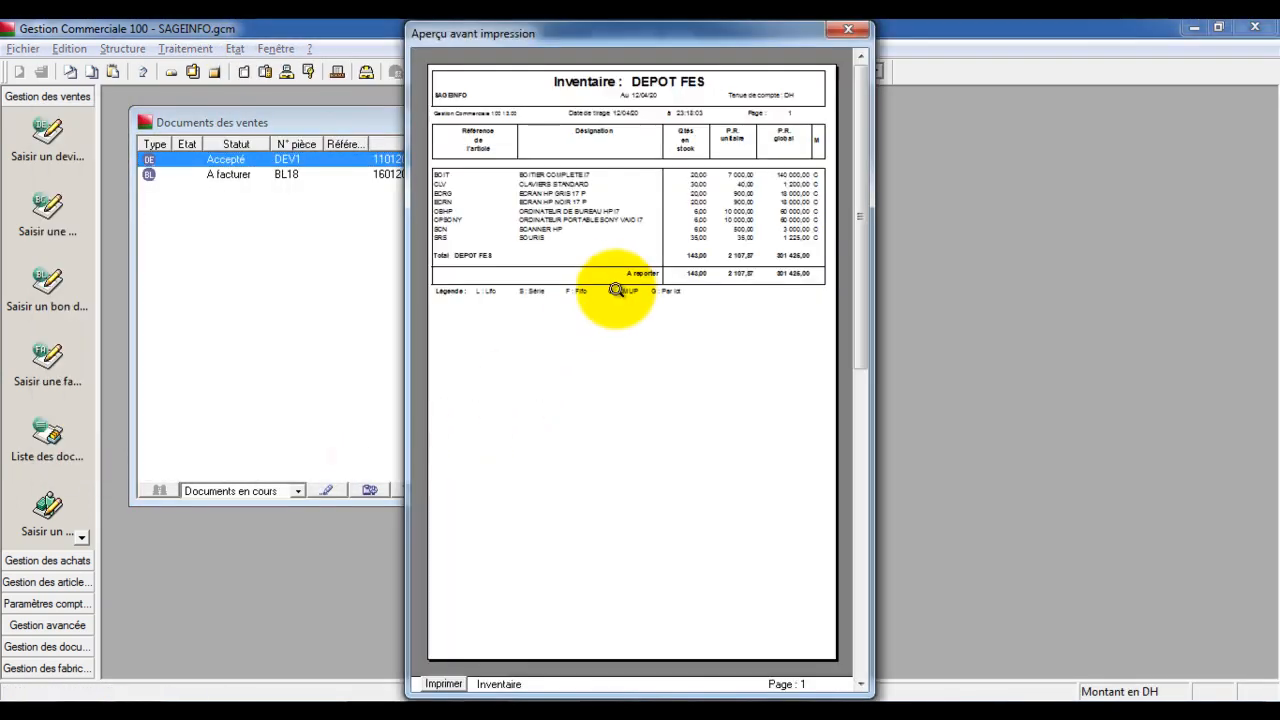
click(616, 256)
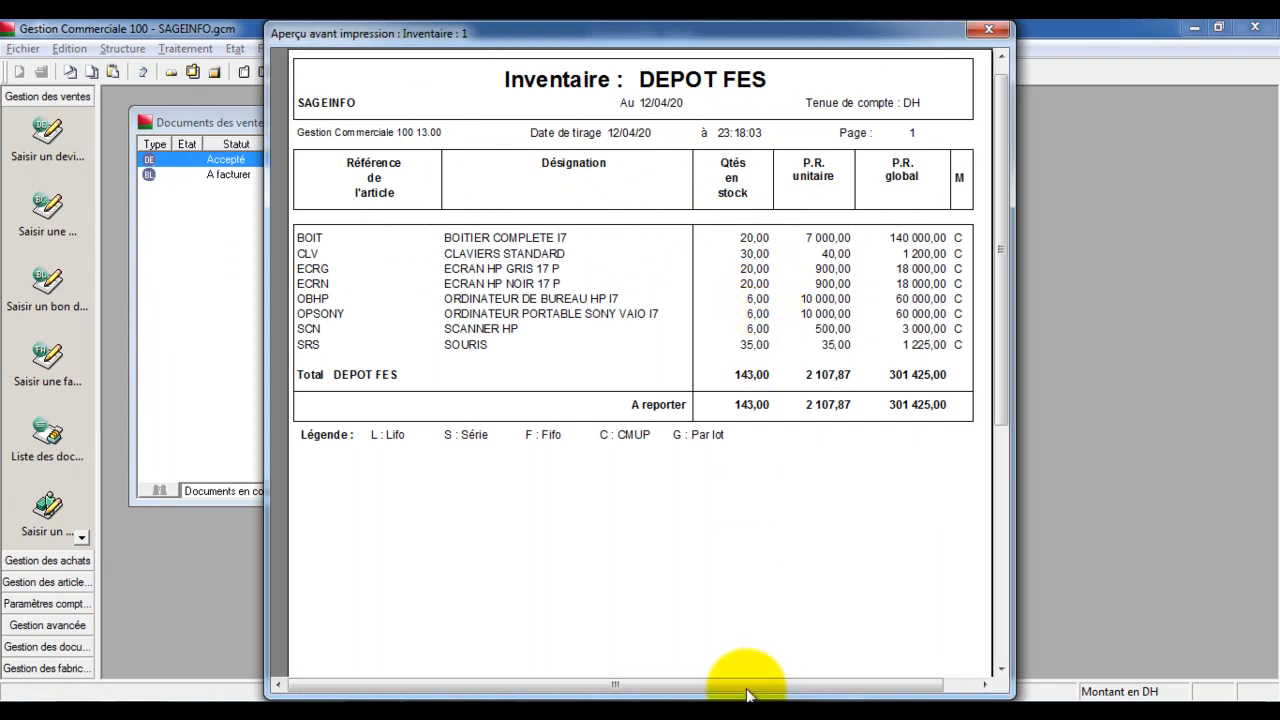
Compare the inventory quantities of OBHP, OPSONY and SCN with the Notepad calculations, and close the preview
click(732, 717)
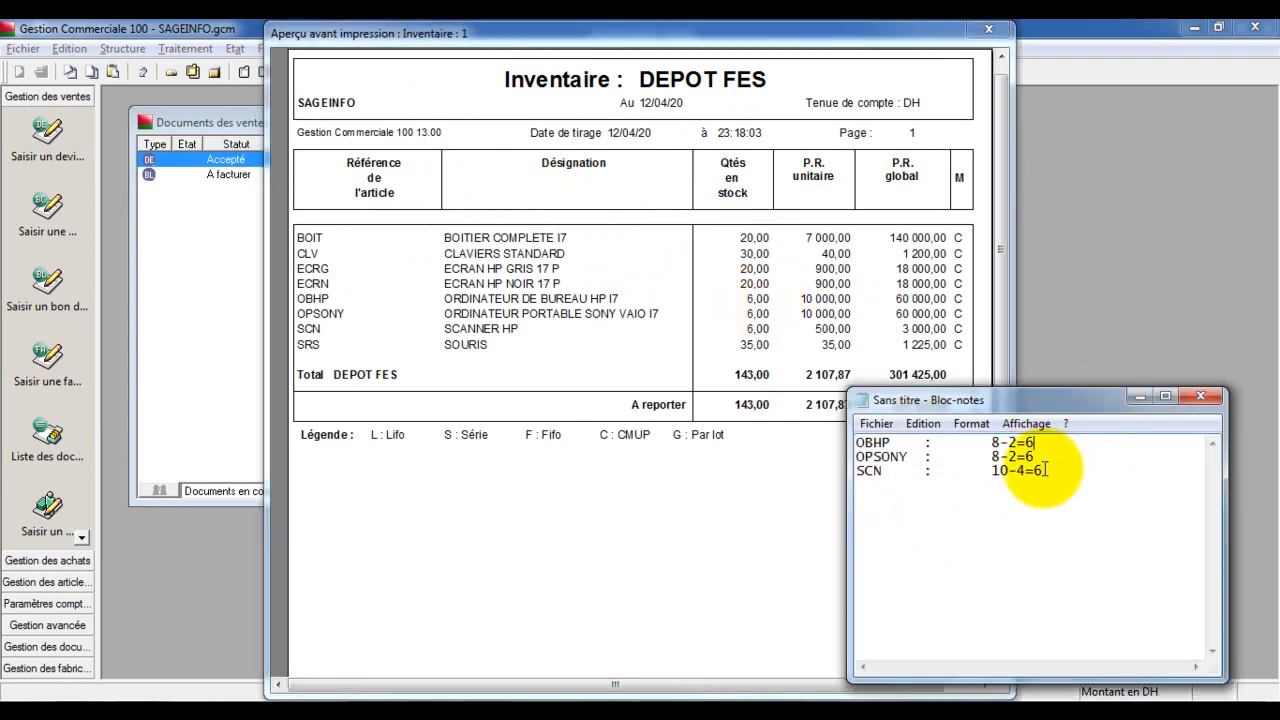
click(1141, 397)
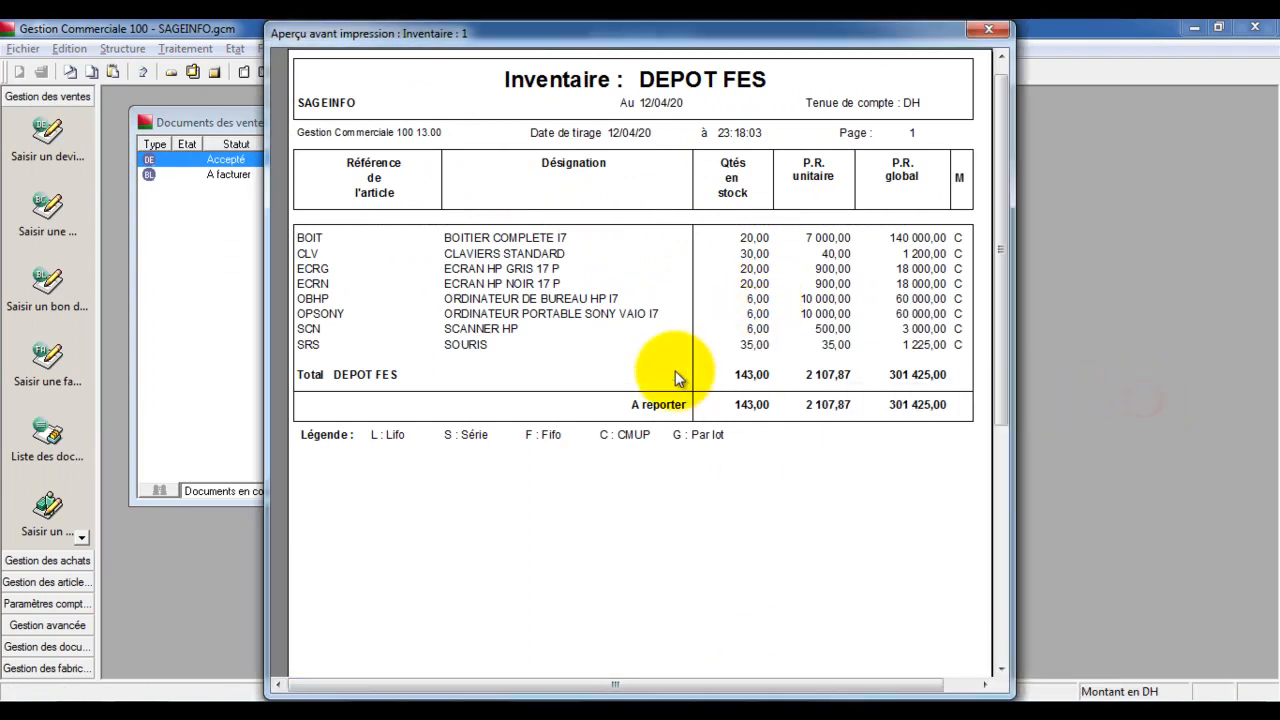
click(875, 150)
click(847, 31)
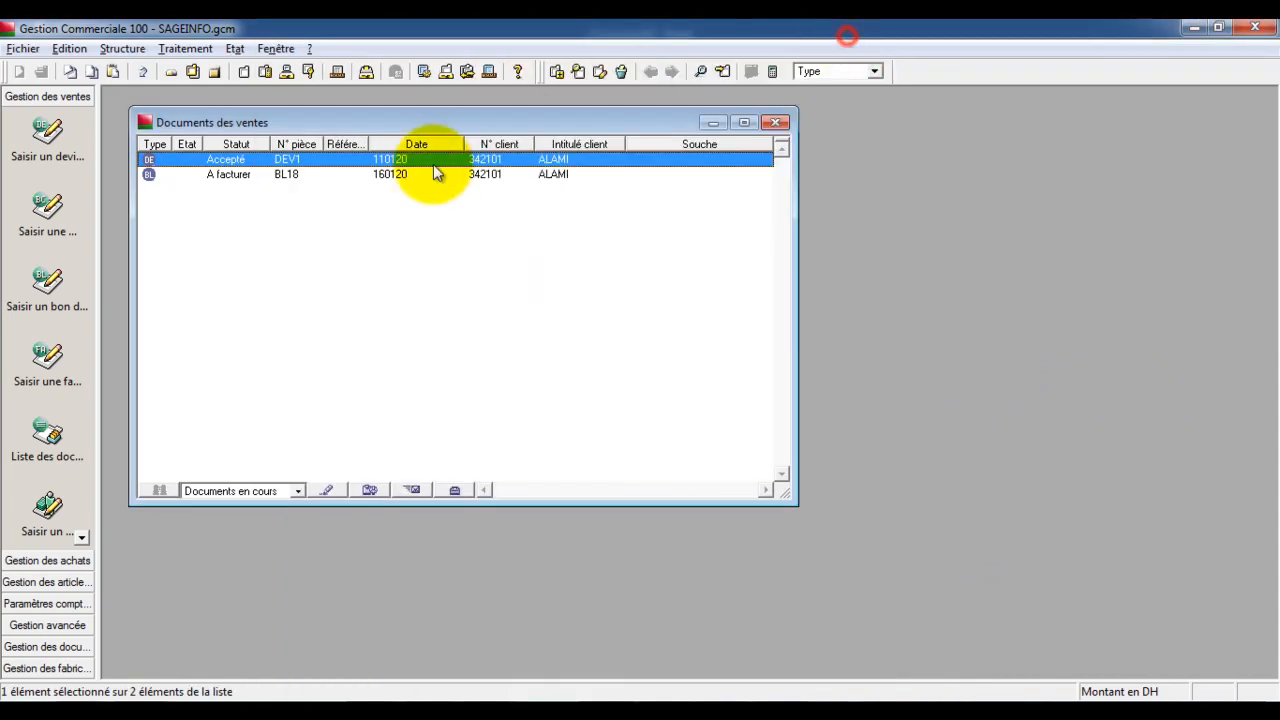
Transform delivery note BL18 into an invoice numbered FV28 and dated 170120, with Conserver le devis d'origine enabled
double_click(317, 174)
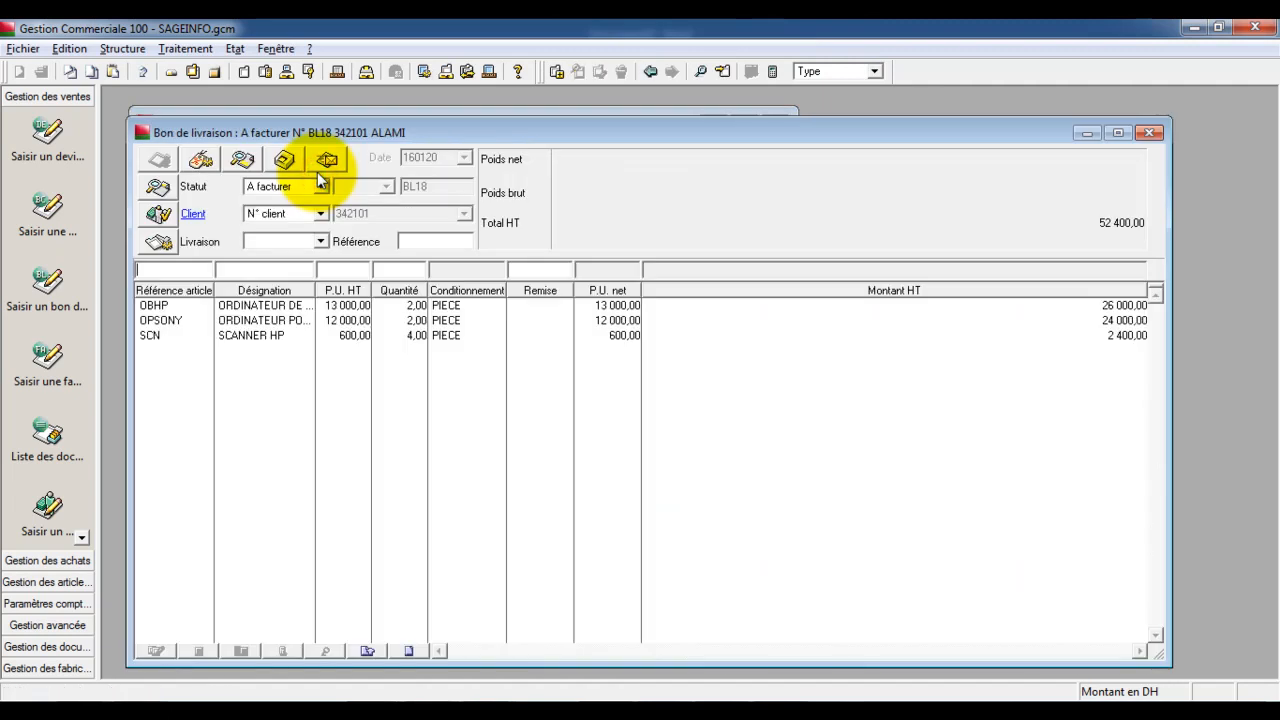
click(159, 244)
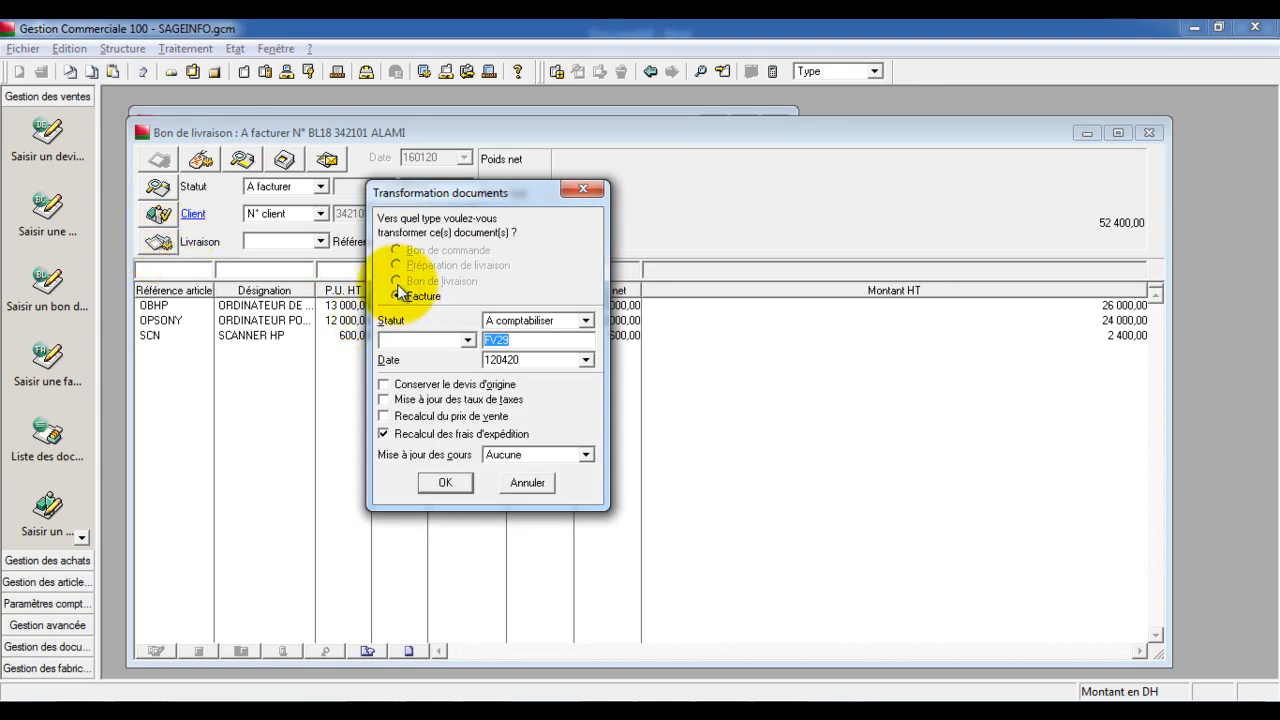
click(529, 340)
key(BackSpace)
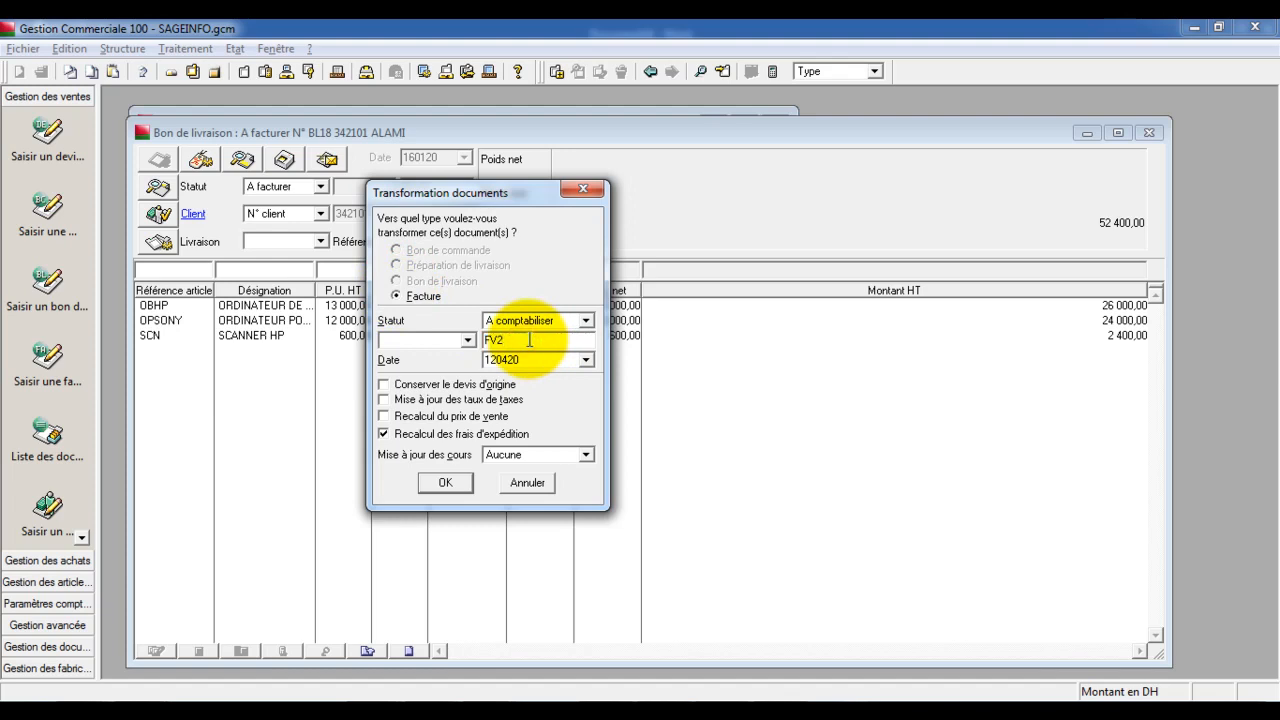
text(8)
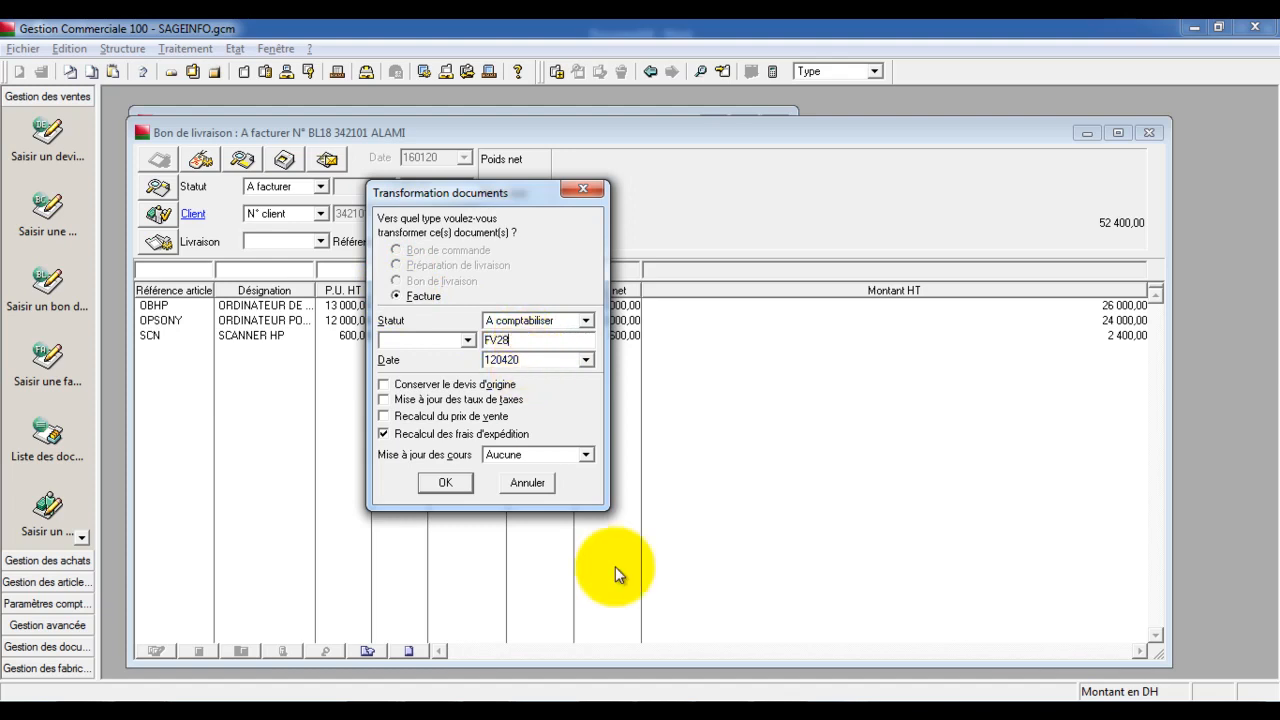
click(656, 717)
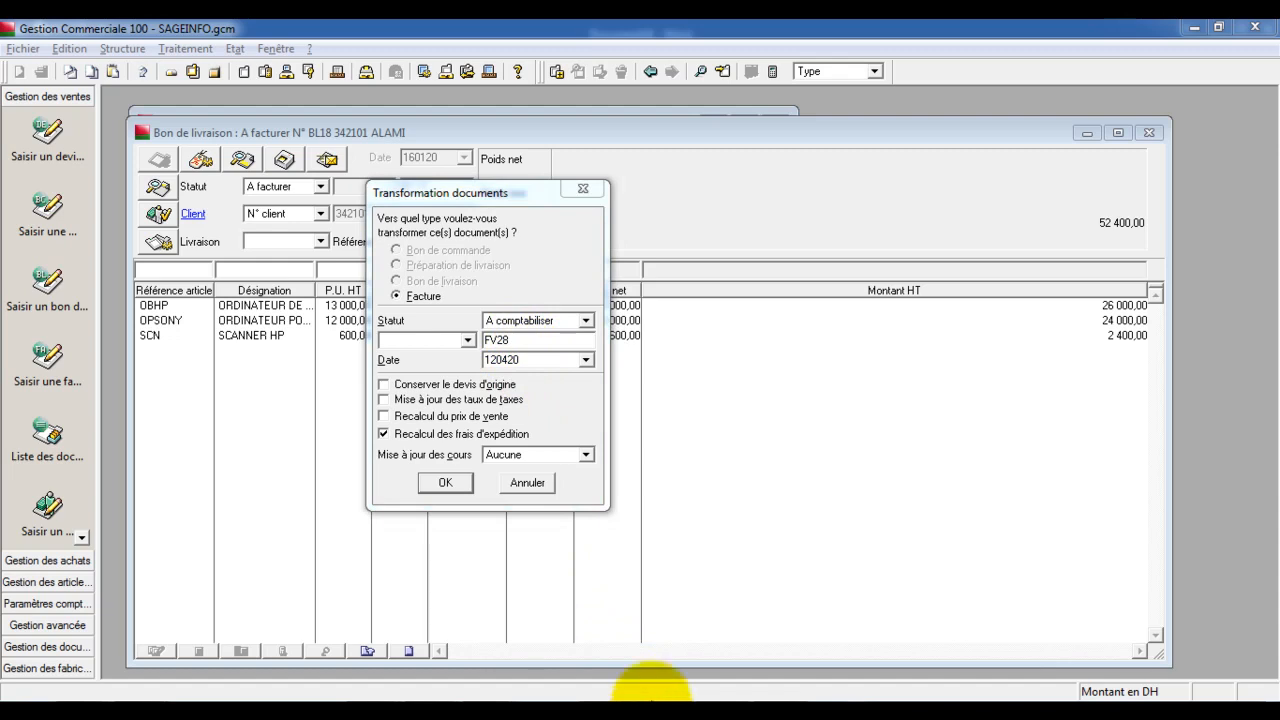
click(533, 361)
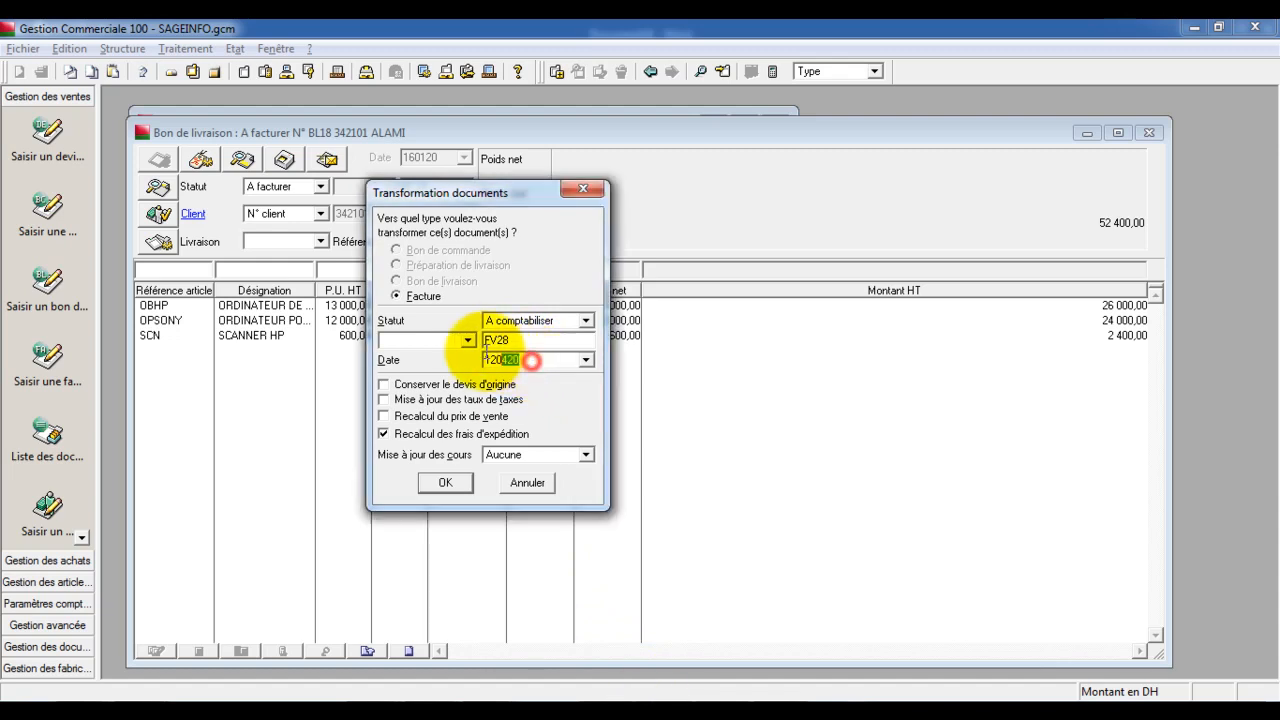
text(170120)
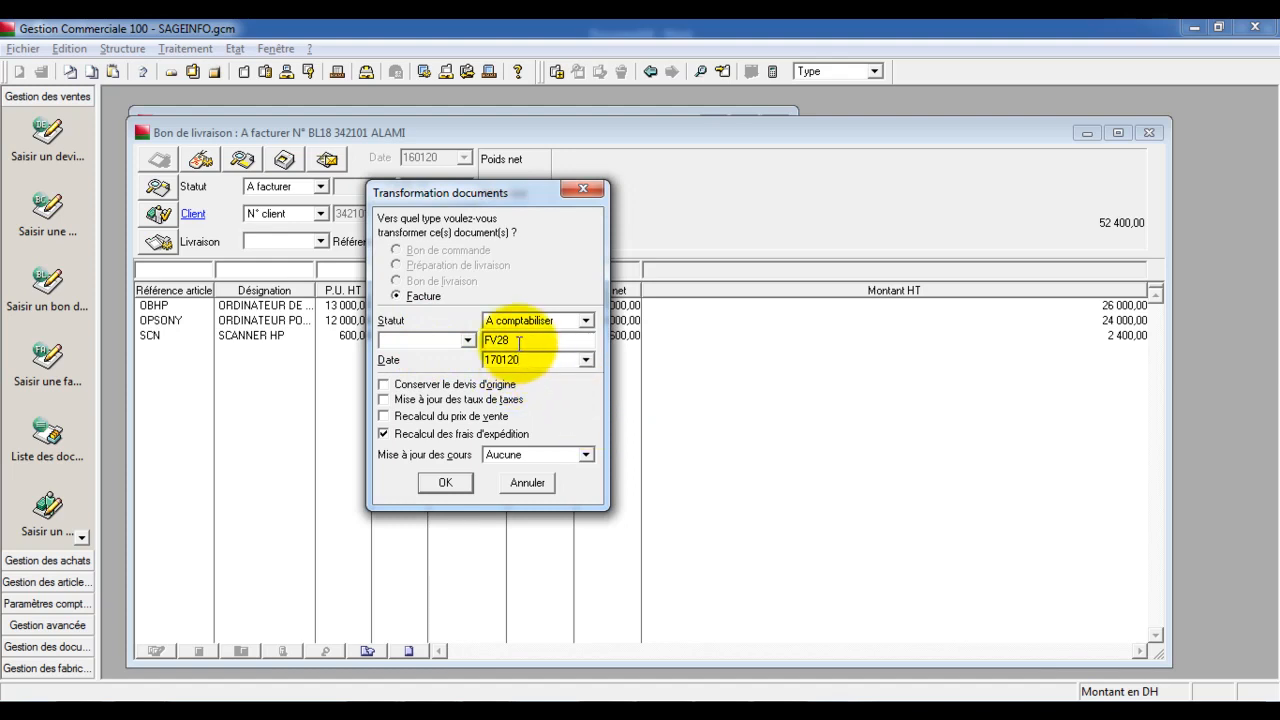
click(428, 388)
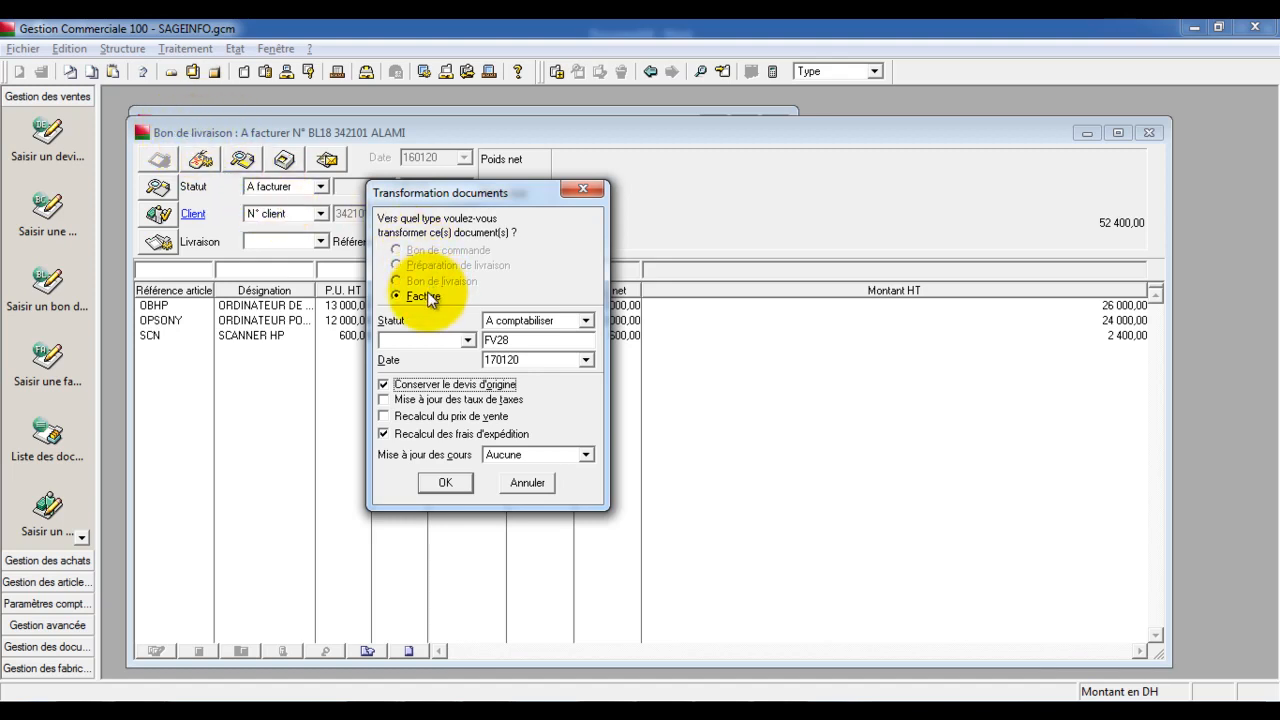
click(453, 481)
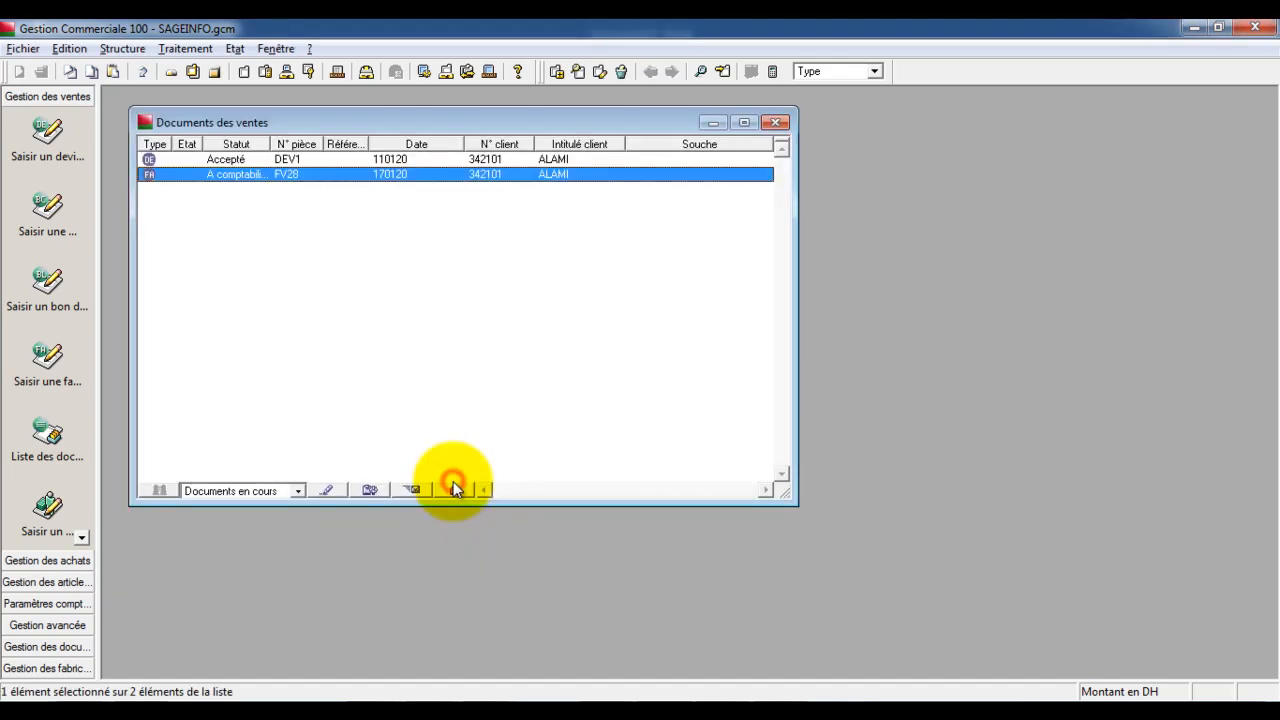
Open invoice FV28 from the sales documents list and apply a 5% discount to the OBHP line
double_click(166, 177)
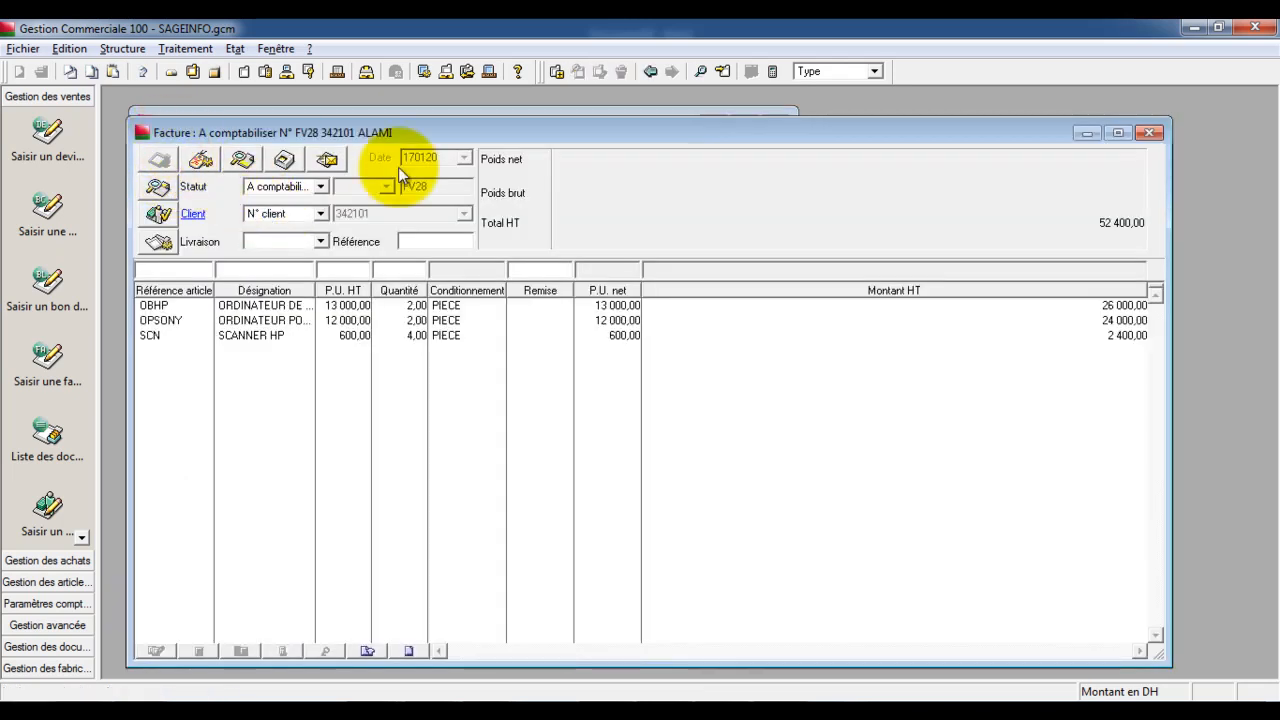
click(439, 159)
click(443, 187)
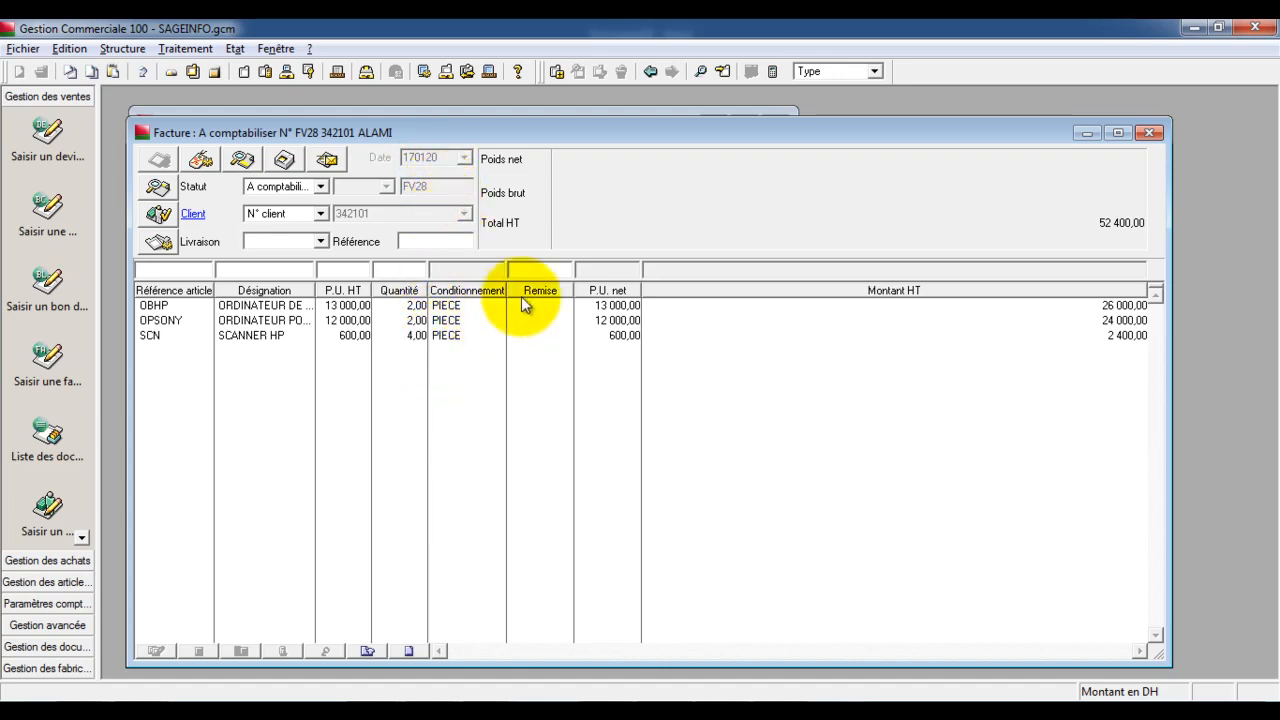
click(555, 309)
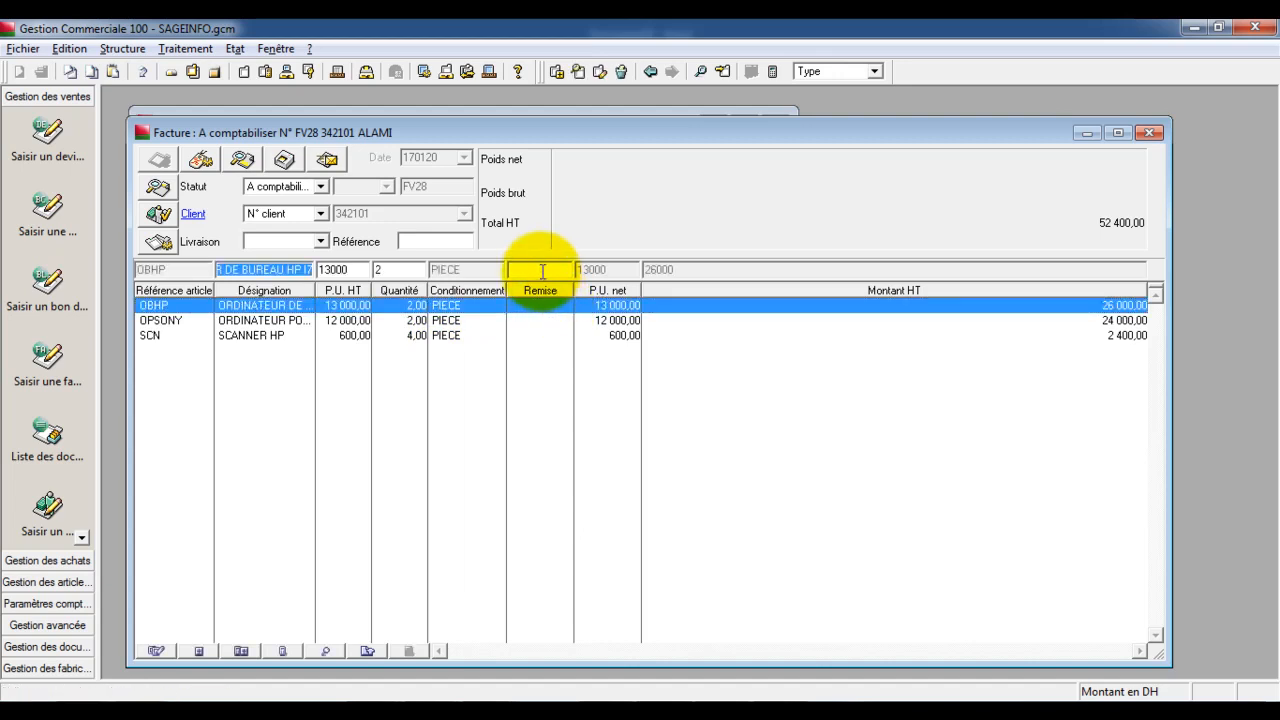
click(542, 271)
text(5%)
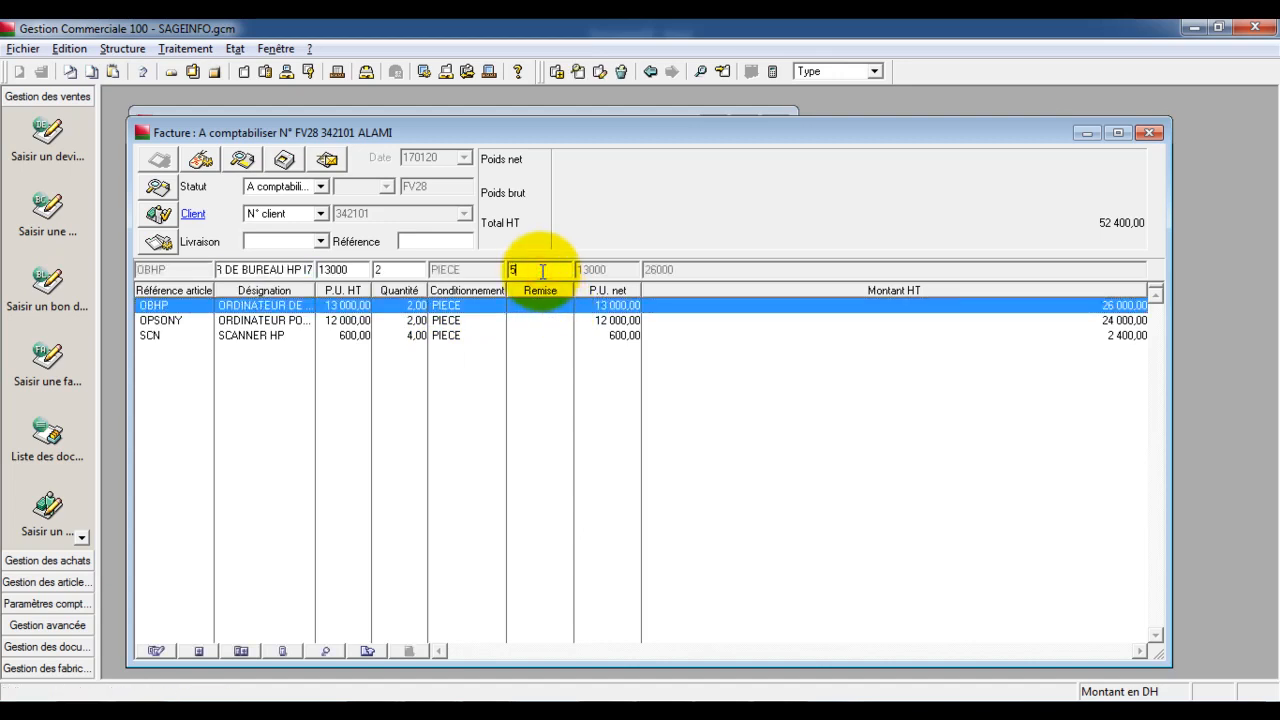
key(Return)
Apply a 2% discount to the OPSONY line of the invoice
click(547, 320)
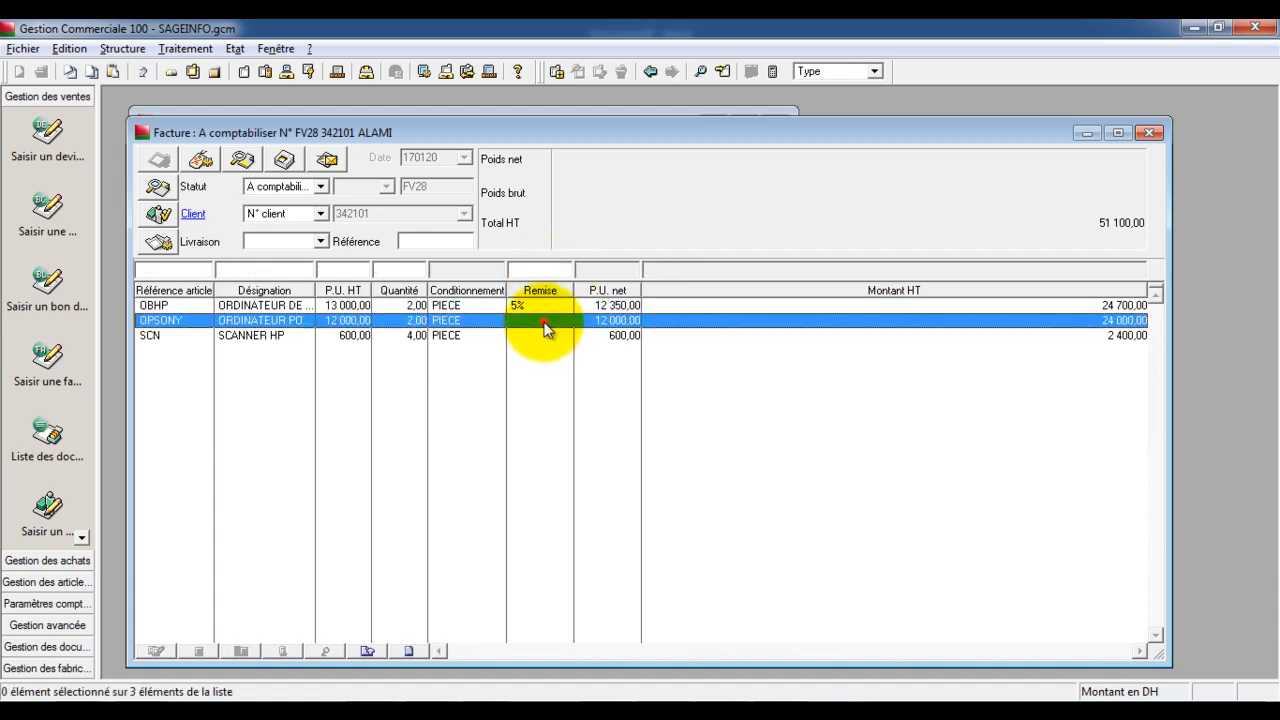
click(534, 270)
text(2)
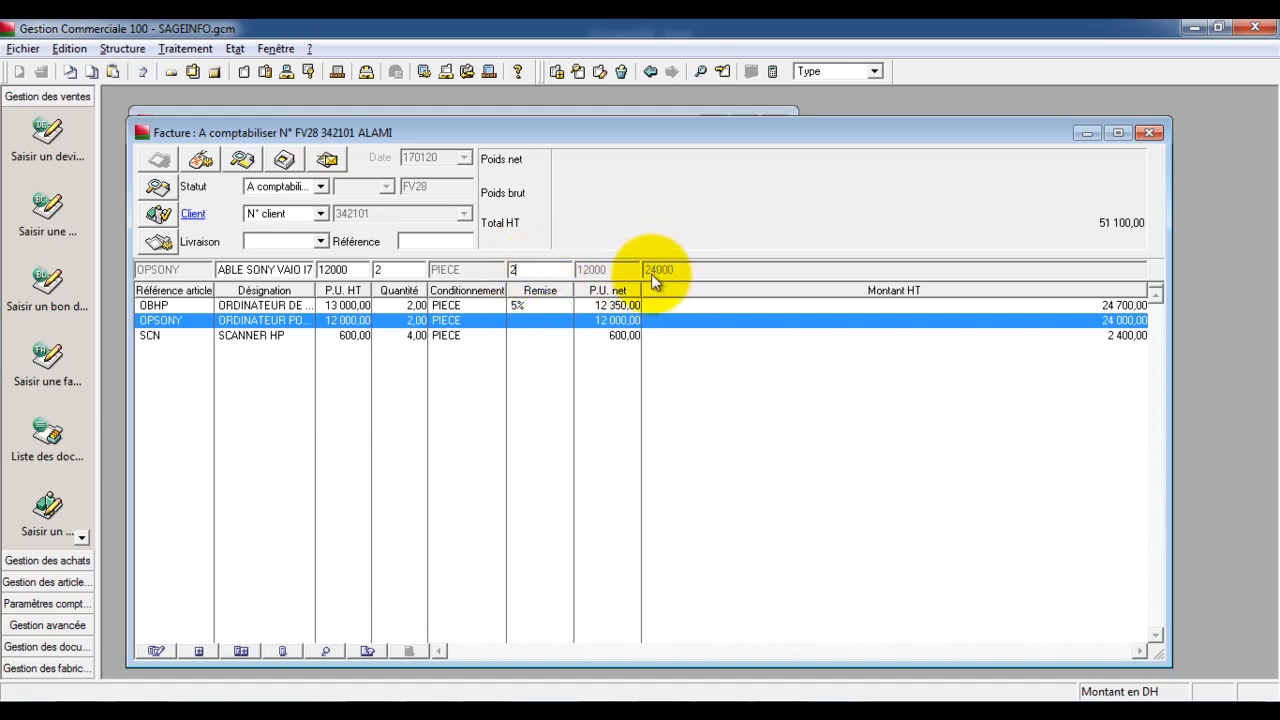
key(Return)
click(645, 320)
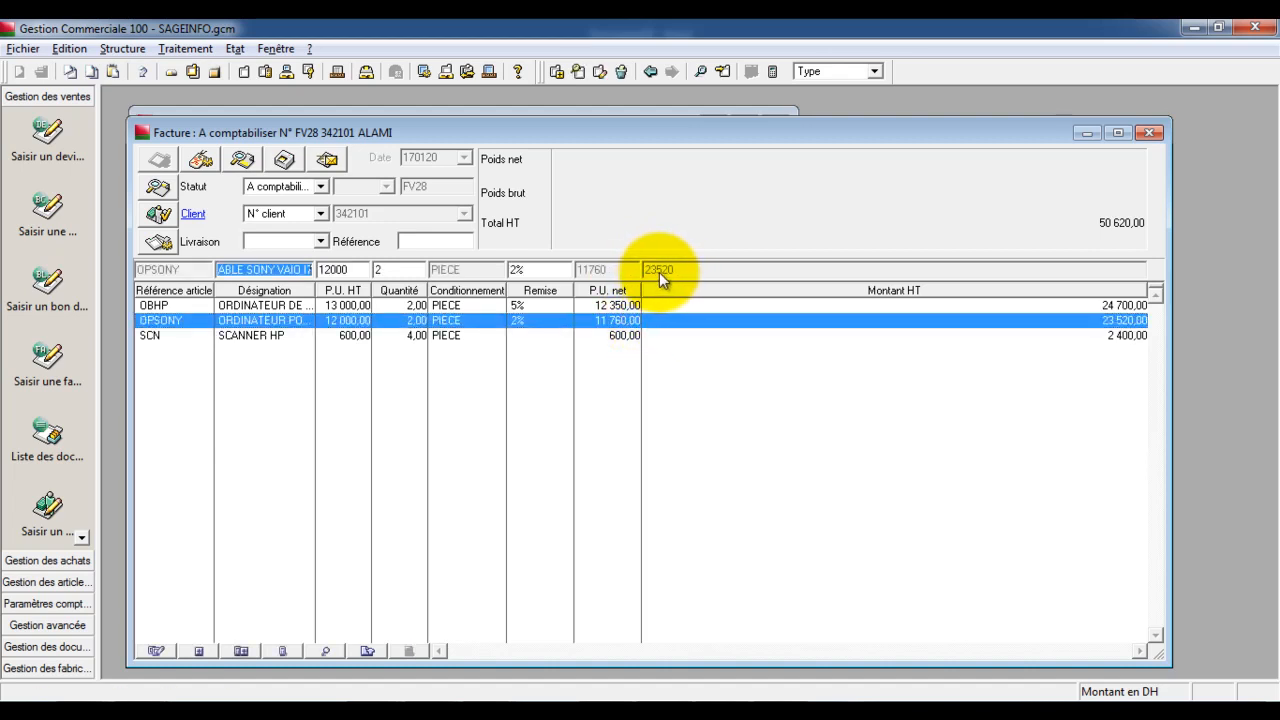
key(Escape)
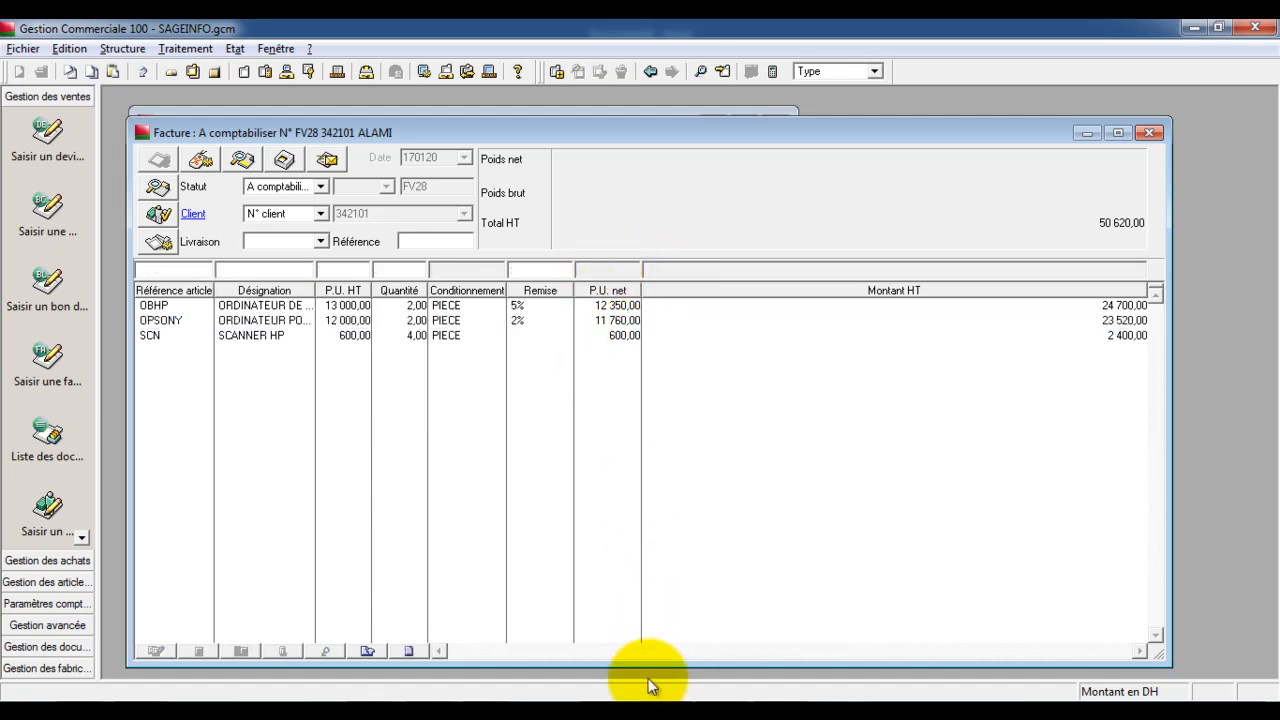
Check the invoice conditions in the Word document, and set the Taux escompte of invoice FV28 to 1 in its valuation
click(672, 718)
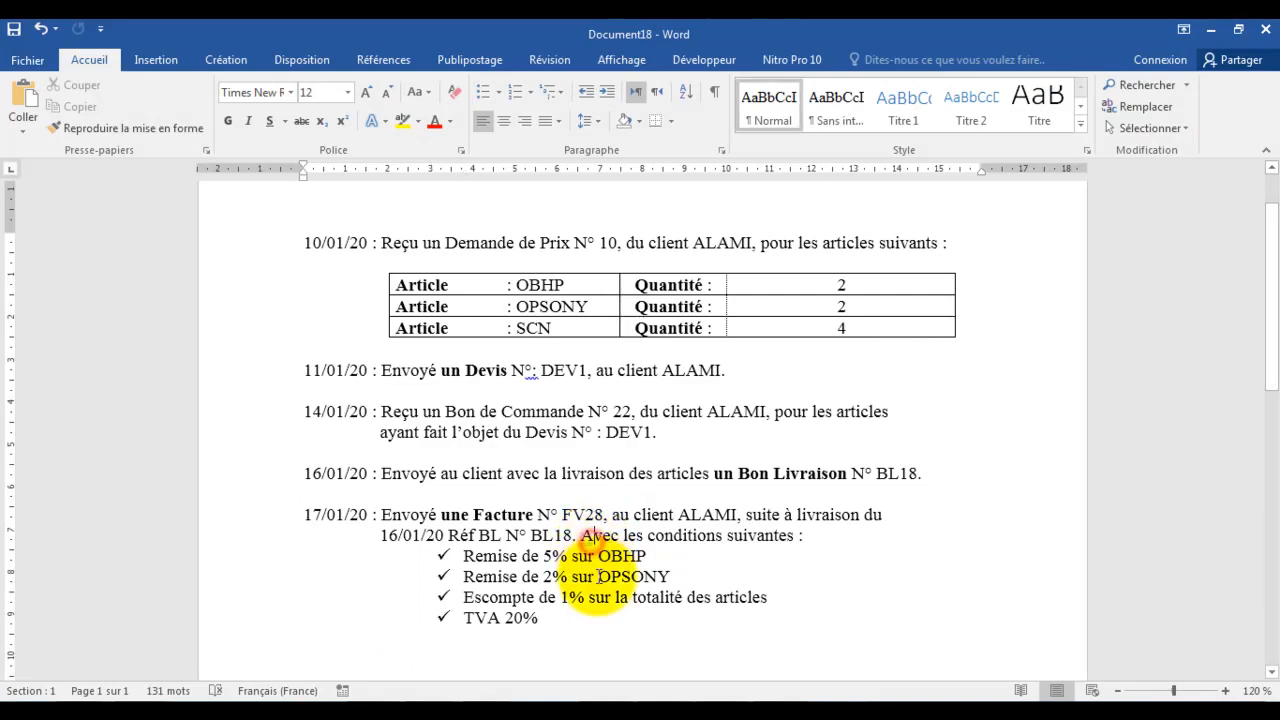
click(580, 596)
click(665, 716)
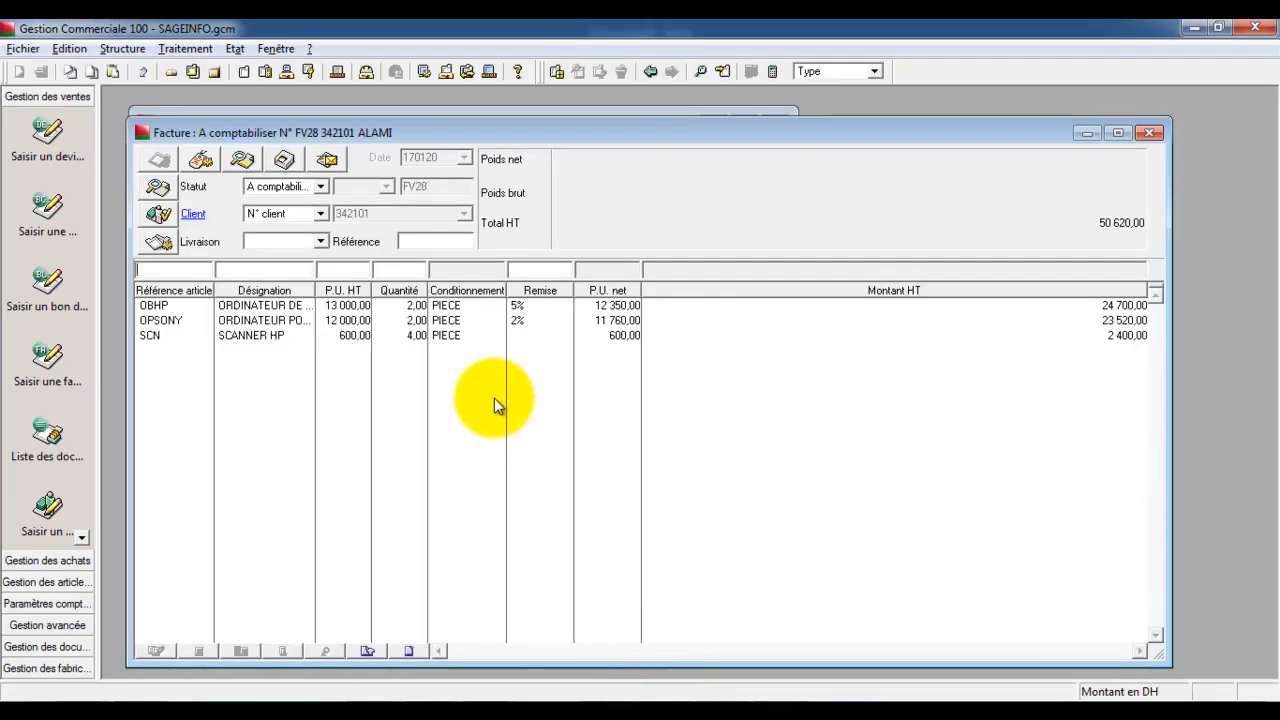
click(244, 161)
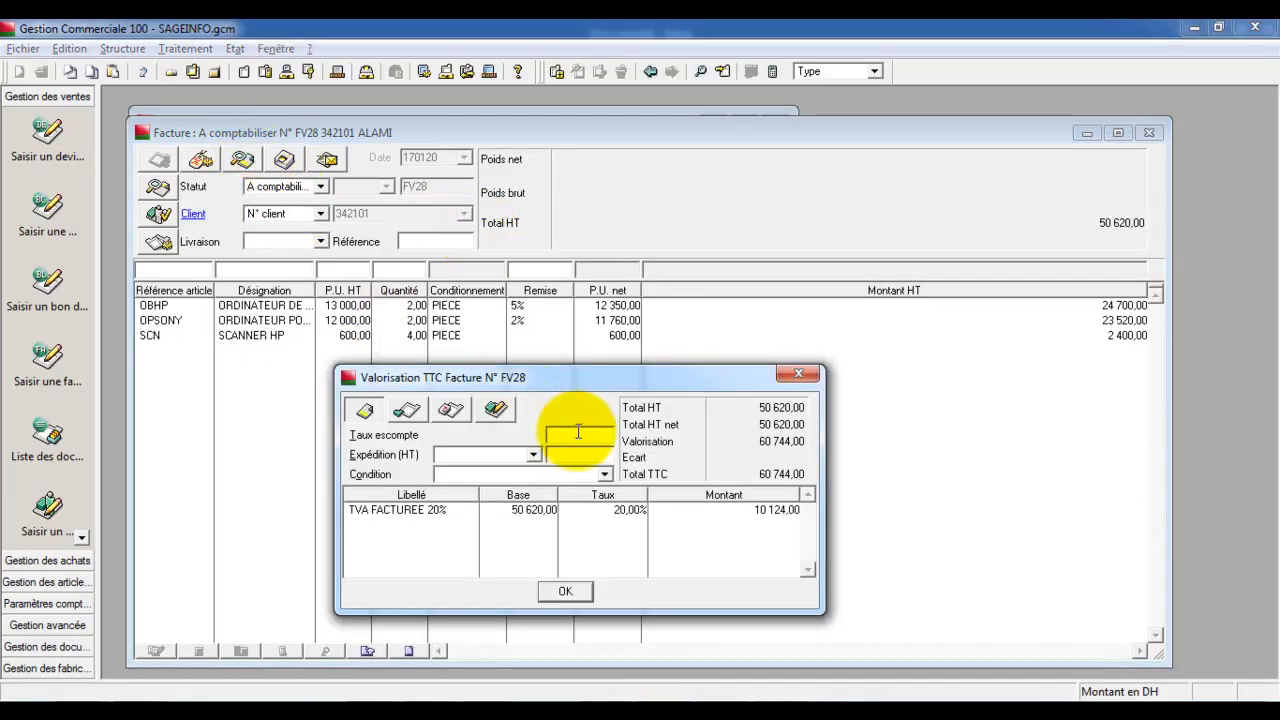
text(1)
key(Return)
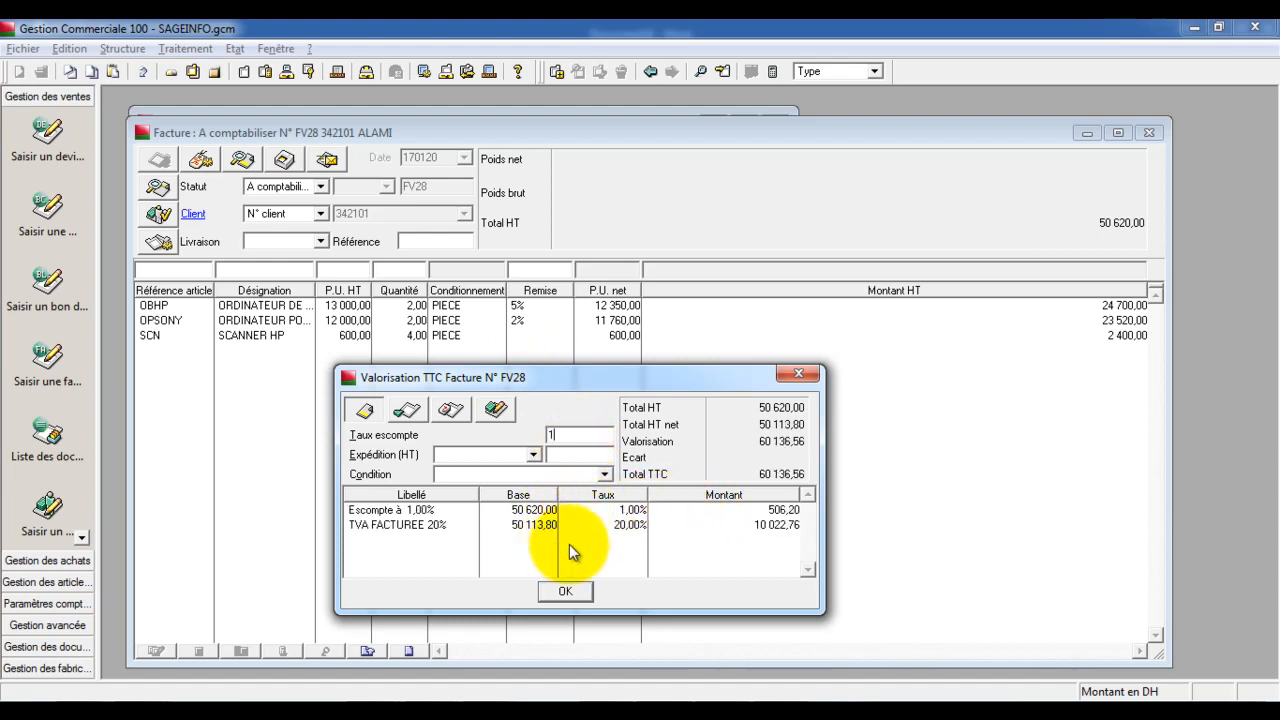
click(566, 591)
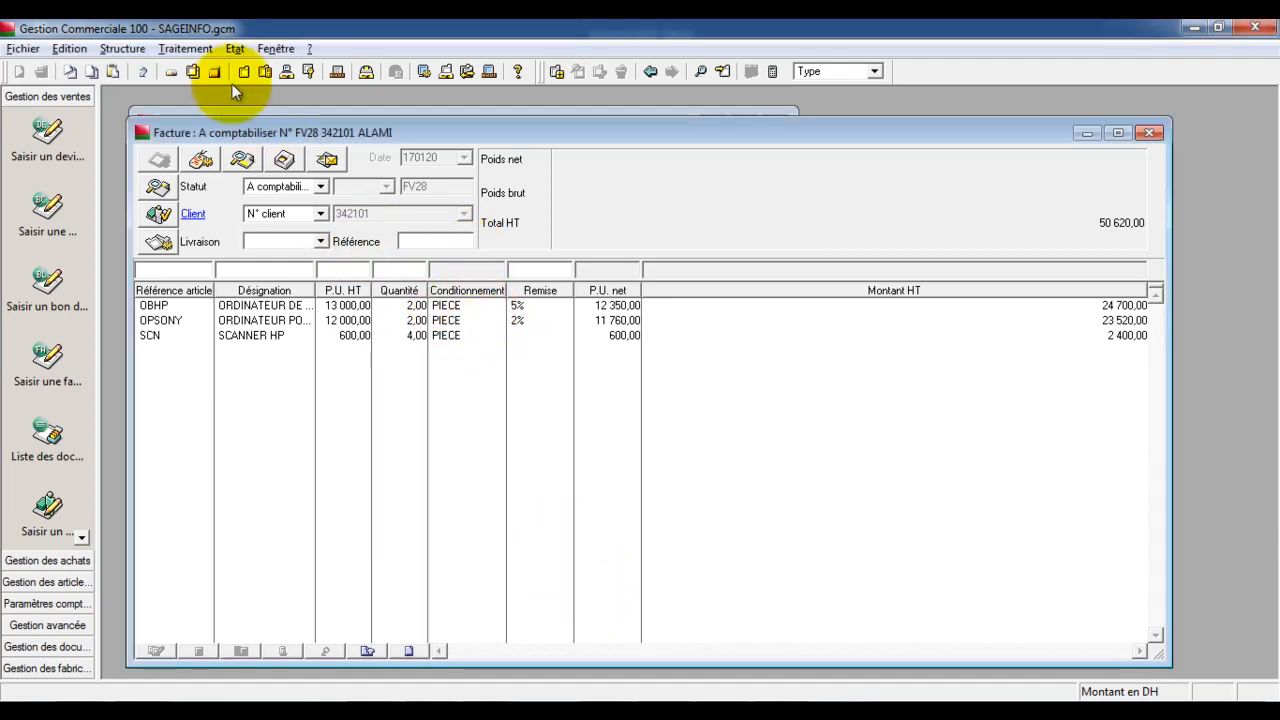
Preview the Inventaire report with the default criteria, enlarge it to check the quantities in stock, and close the preview
click(234, 48)
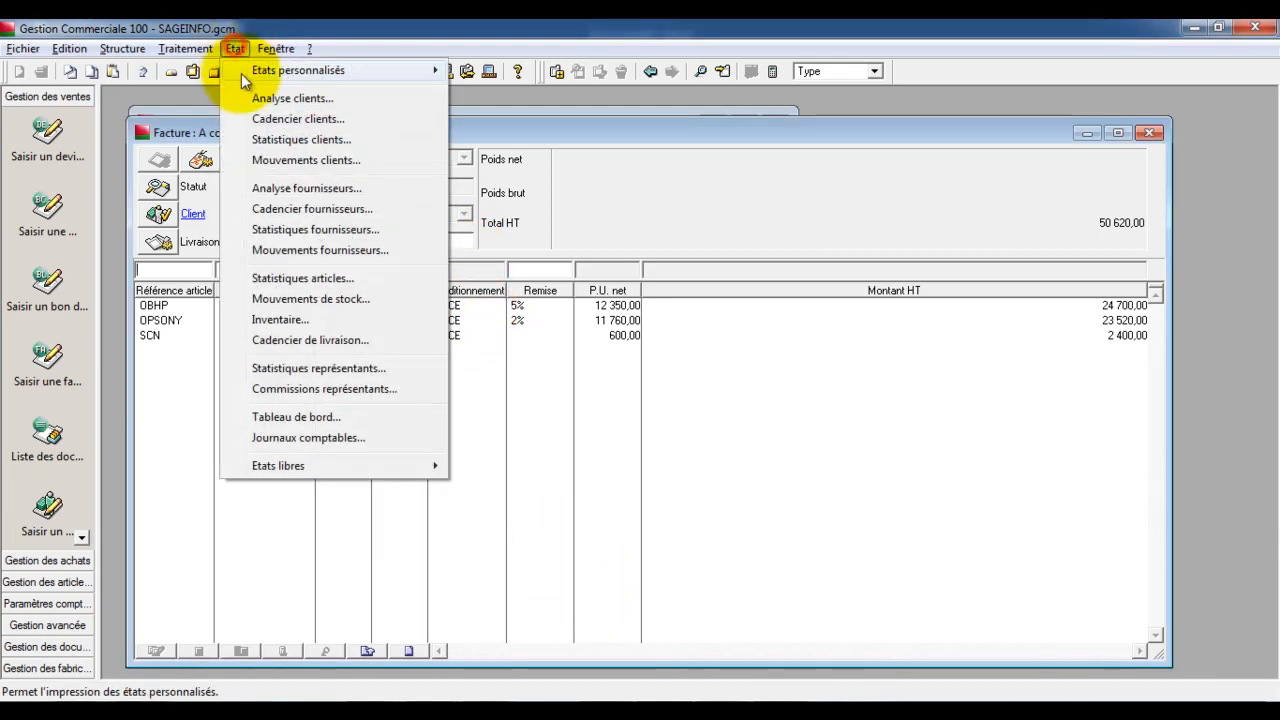
click(294, 317)
click(541, 383)
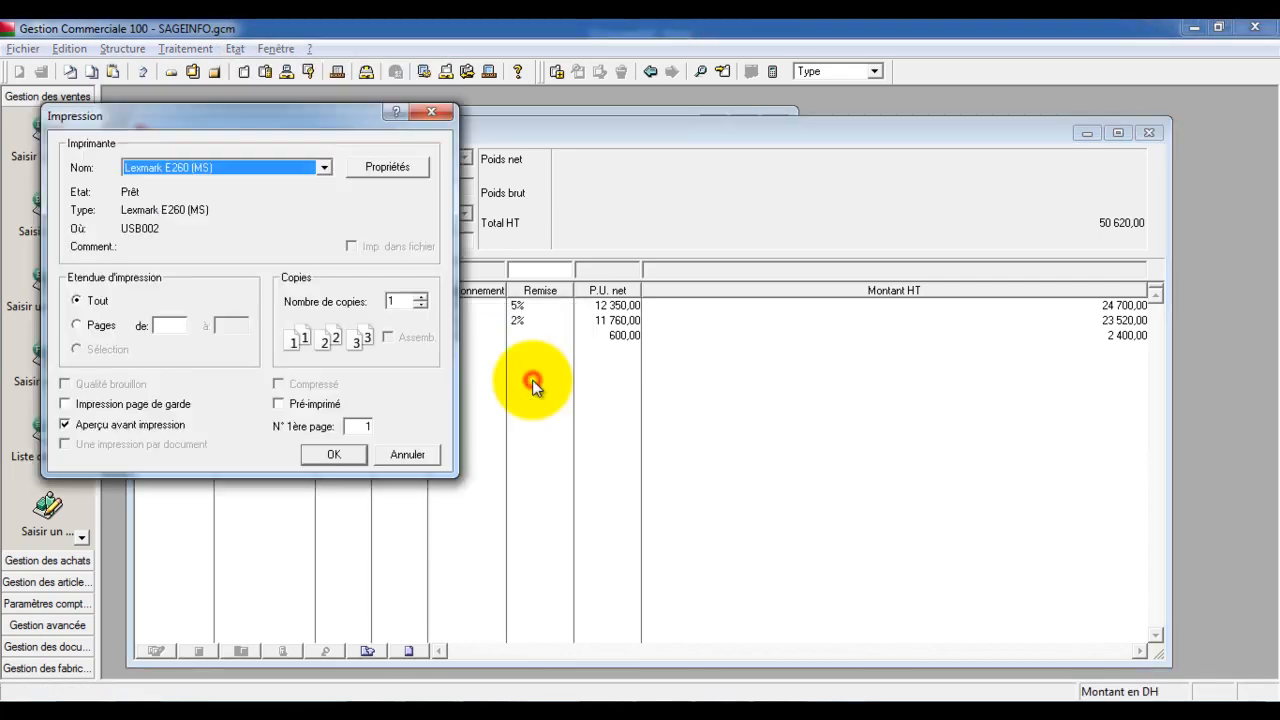
click(352, 452)
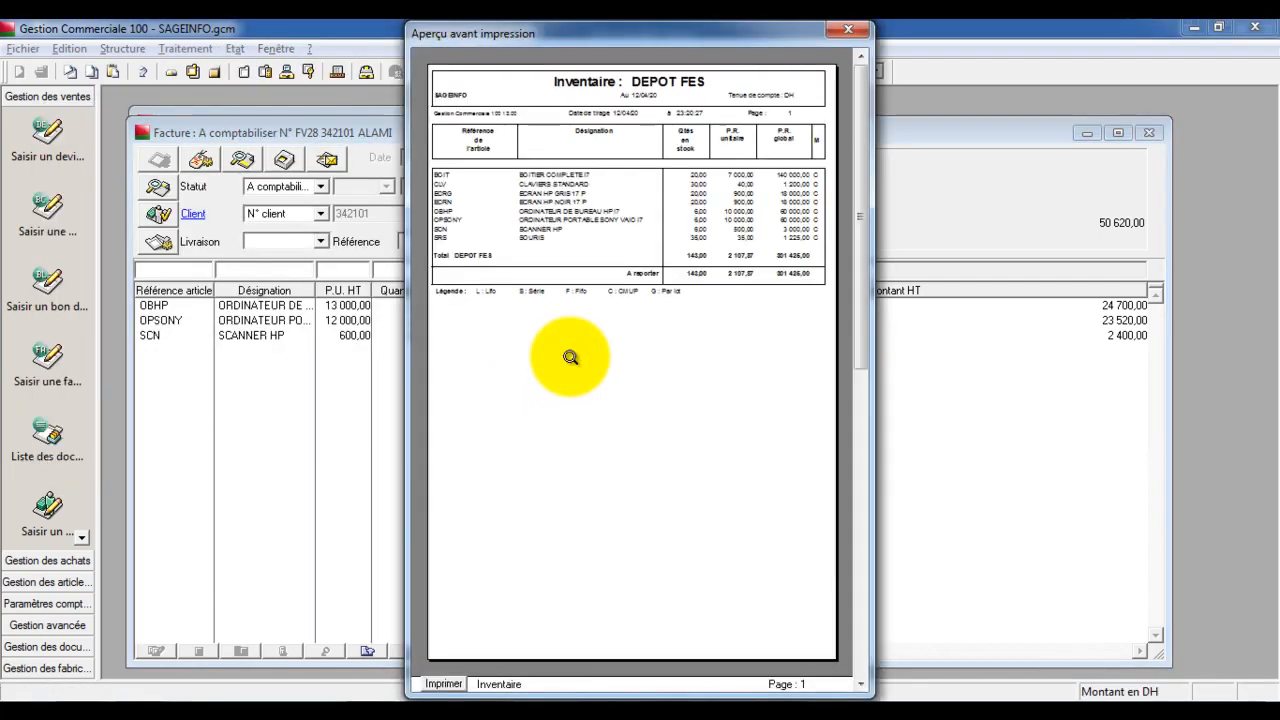
click(549, 236)
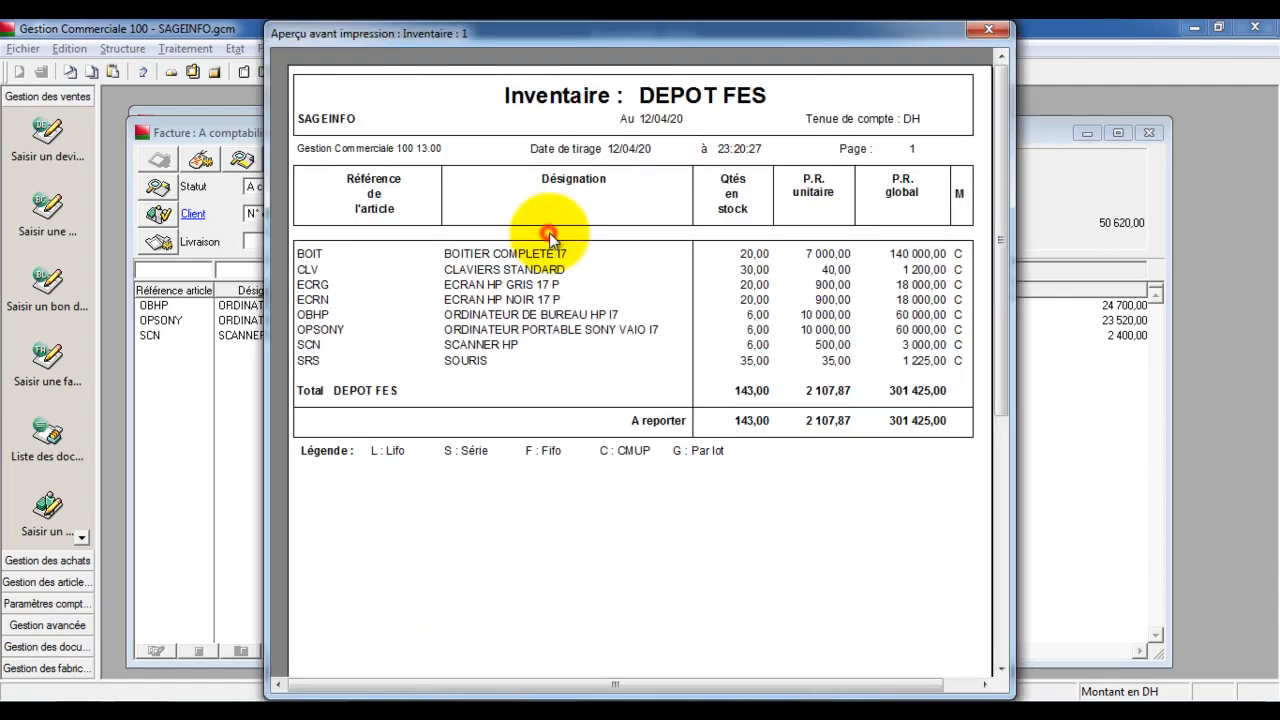
click(729, 325)
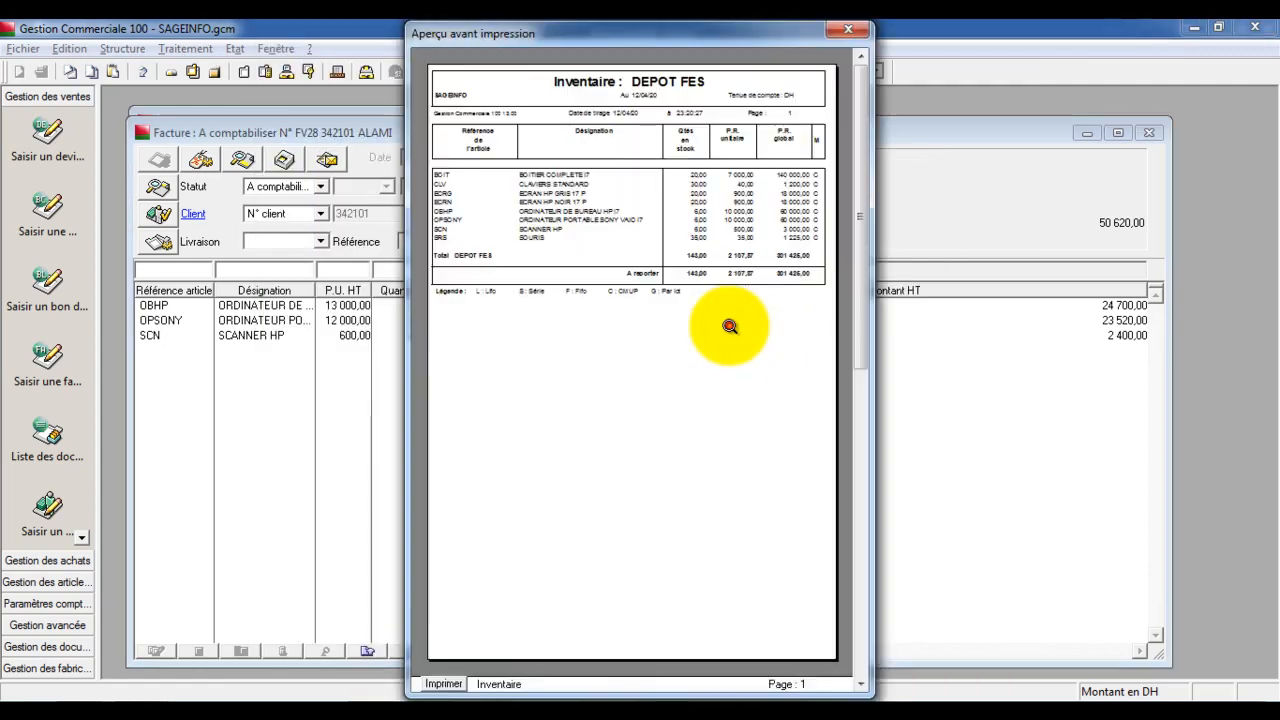
click(718, 705)
click(718, 705)
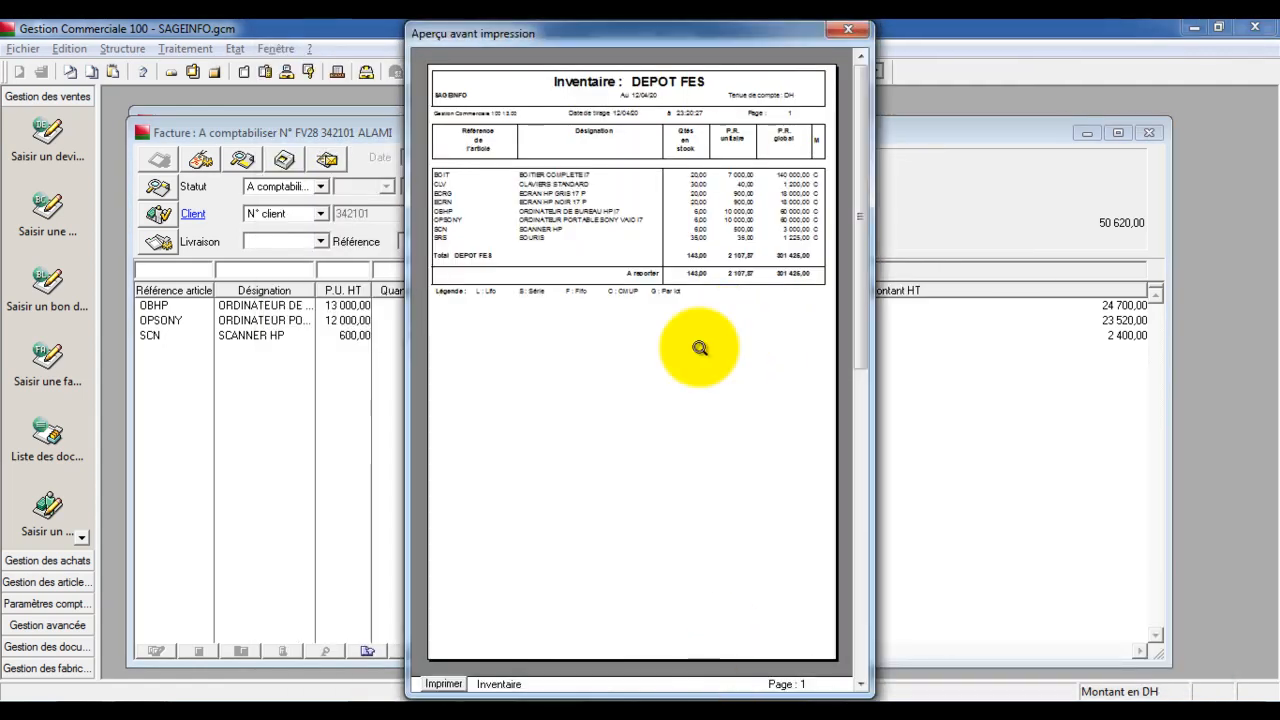
click(840, 39)
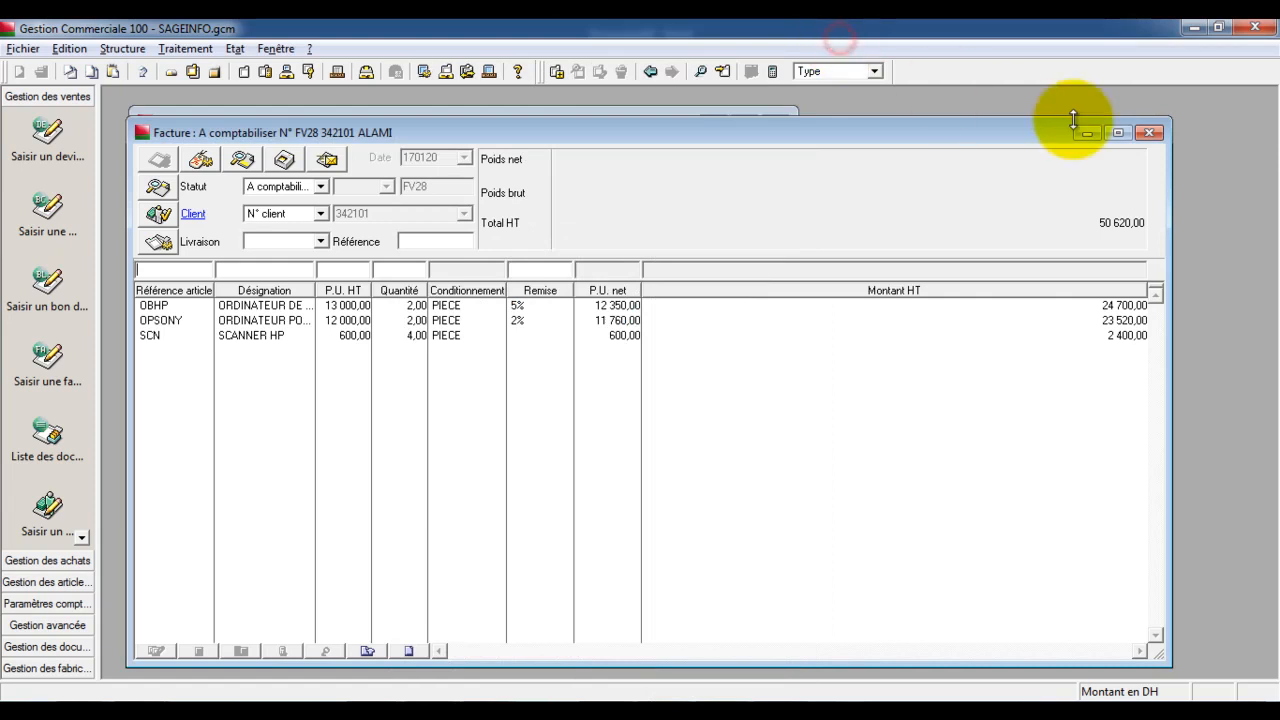
Preview the Mouvements de stock report, check the FV28 movements of OBHP, OPSONY and SCN, and close the preview
click(244, 47)
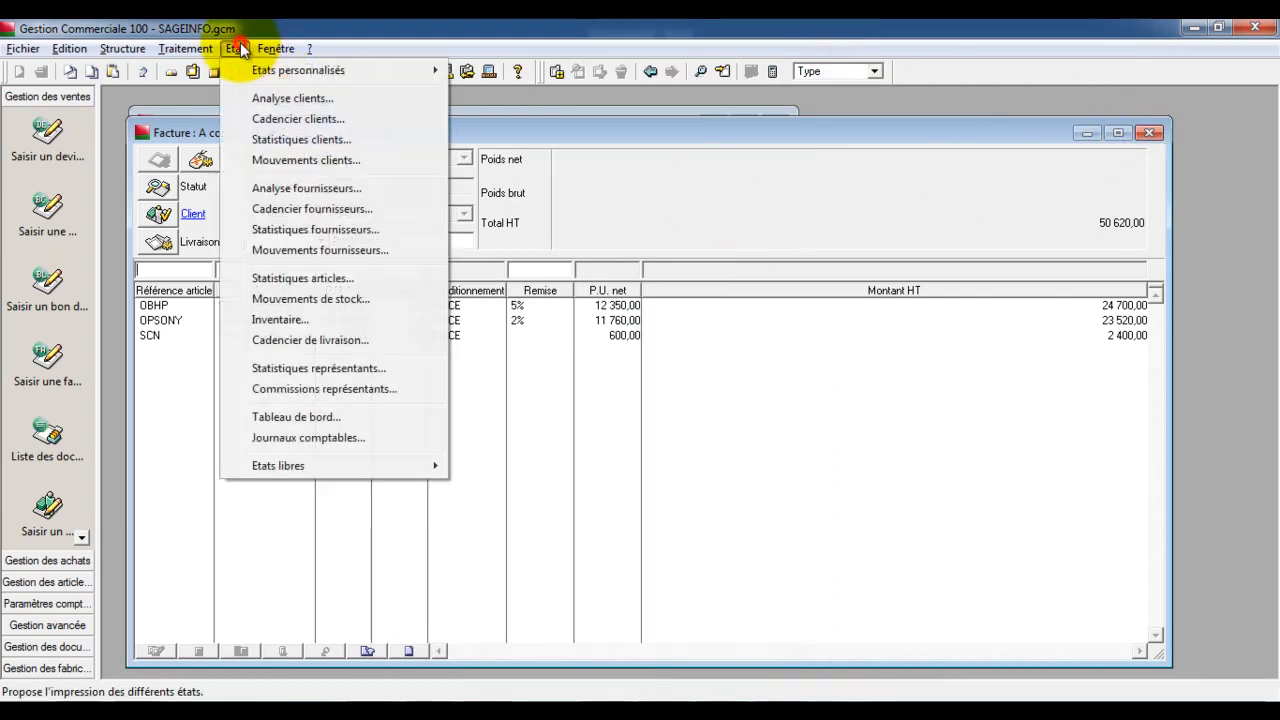
click(310, 300)
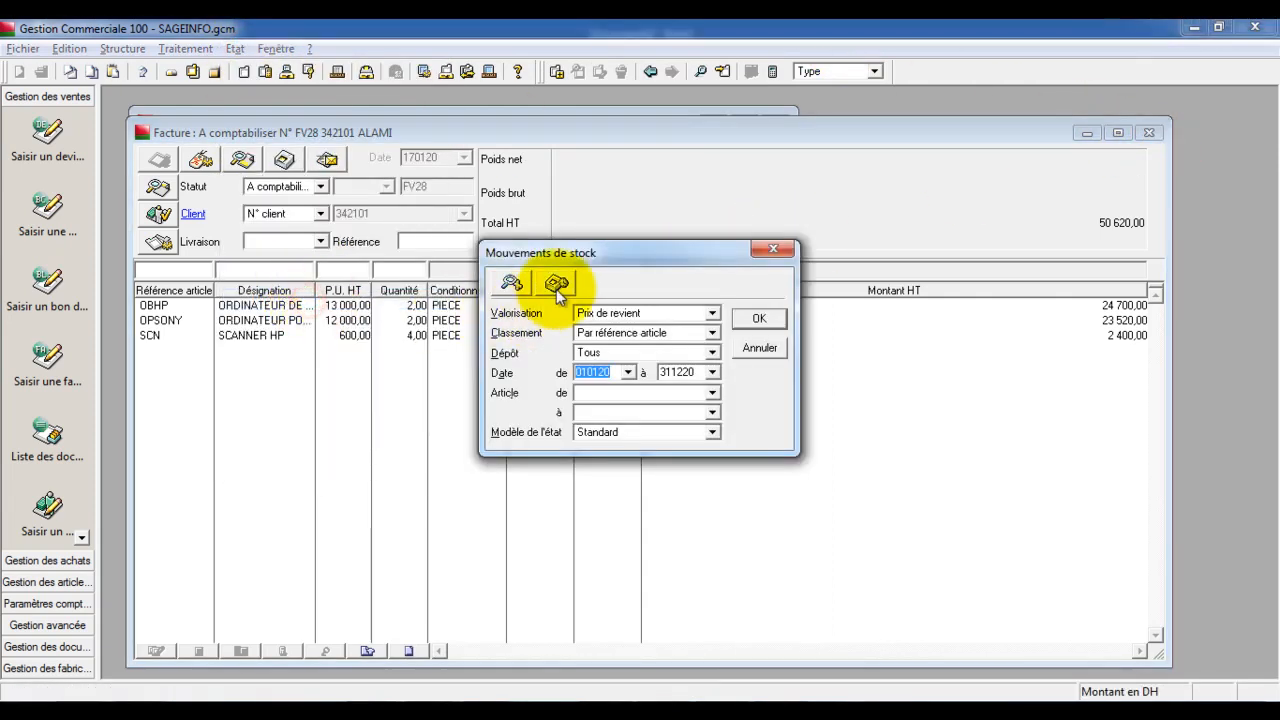
click(755, 321)
click(326, 459)
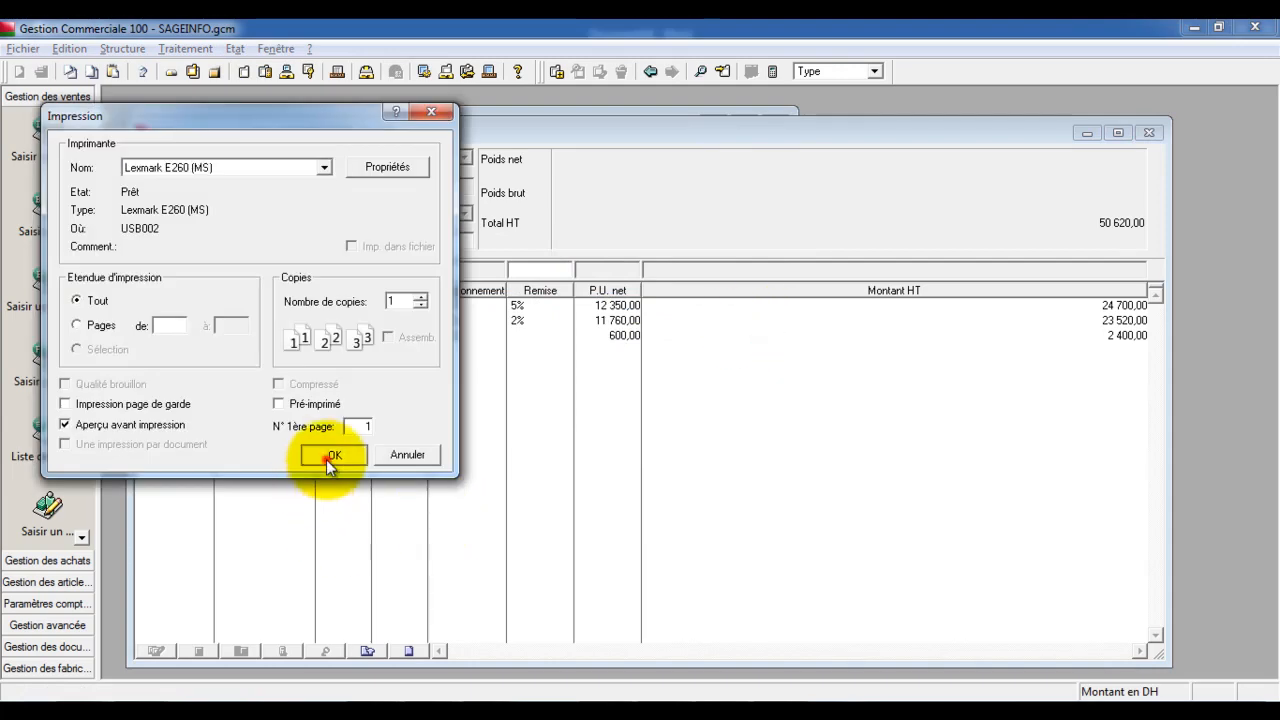
click(455, 330)
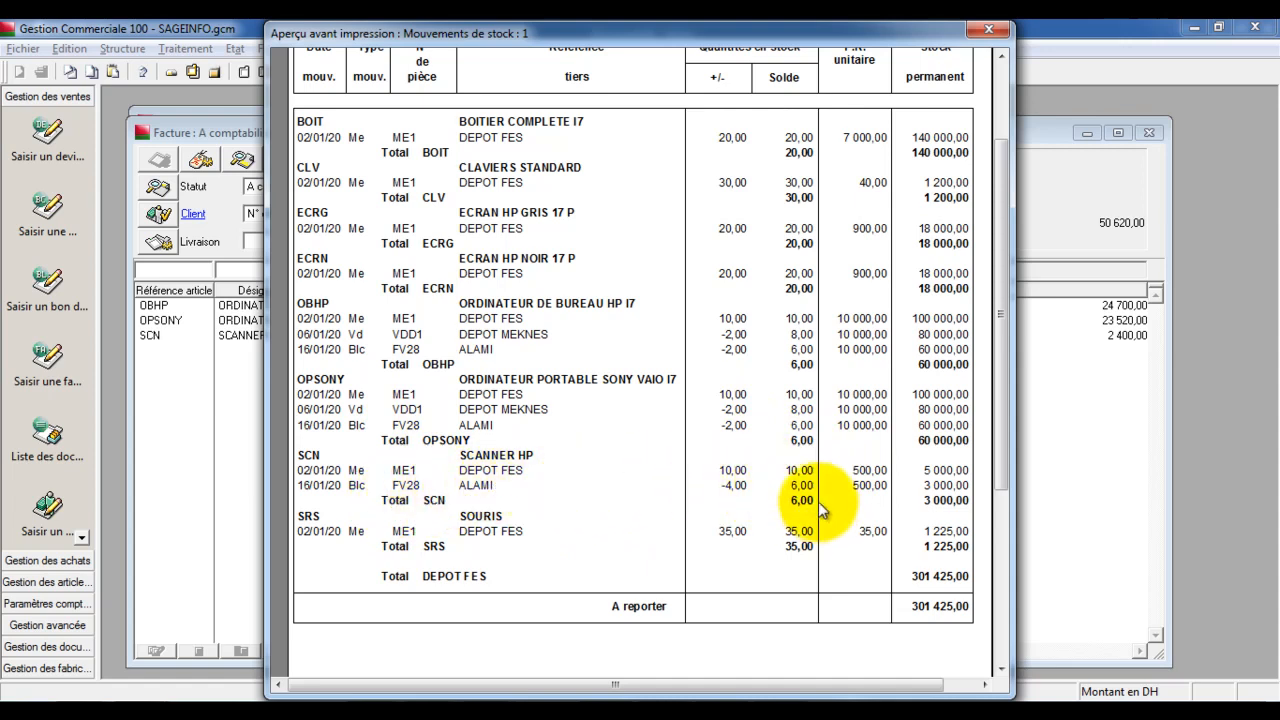
key(Escape)
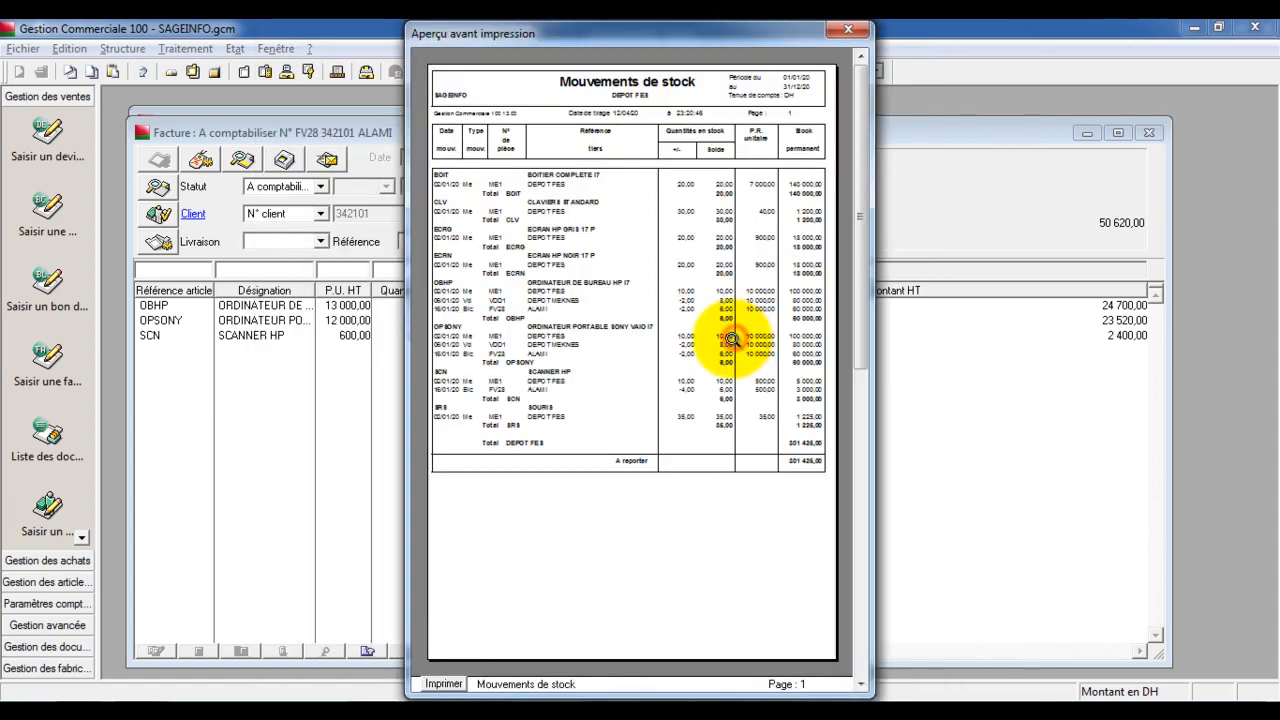
click(847, 33)
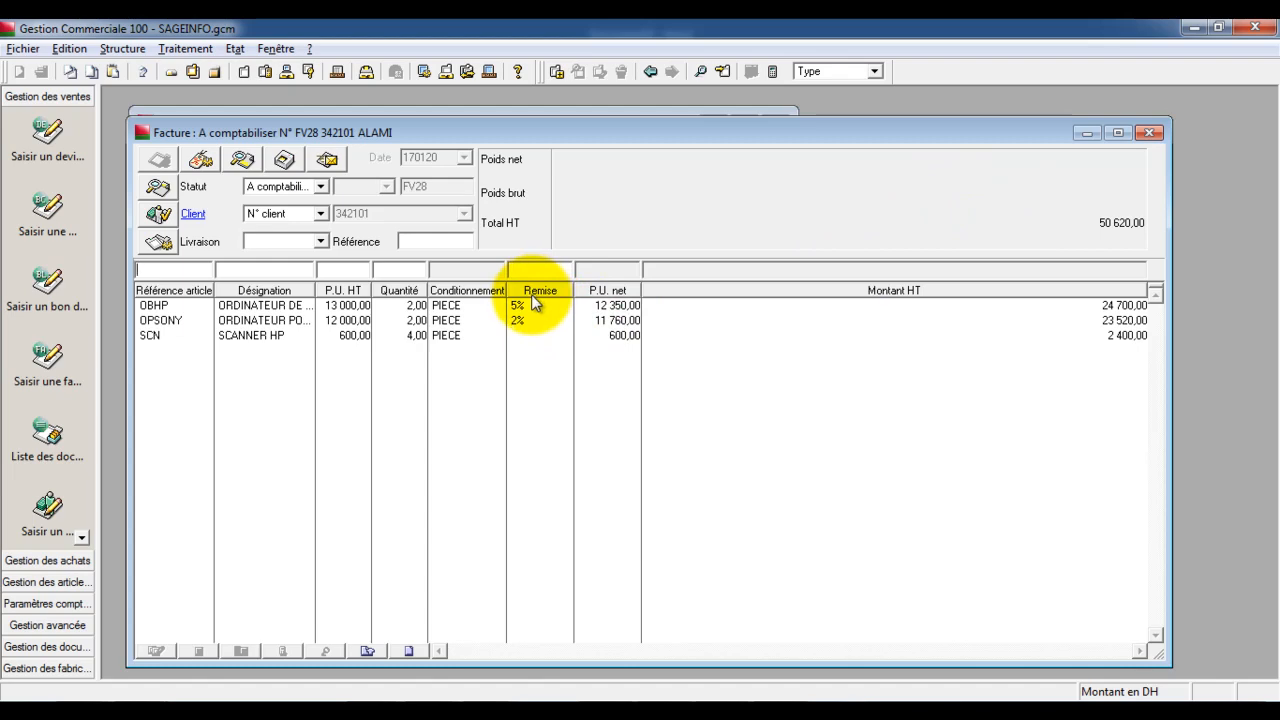
Open a print preview of invoice FV28 using the Facture client.bgc layout
click(283, 158)
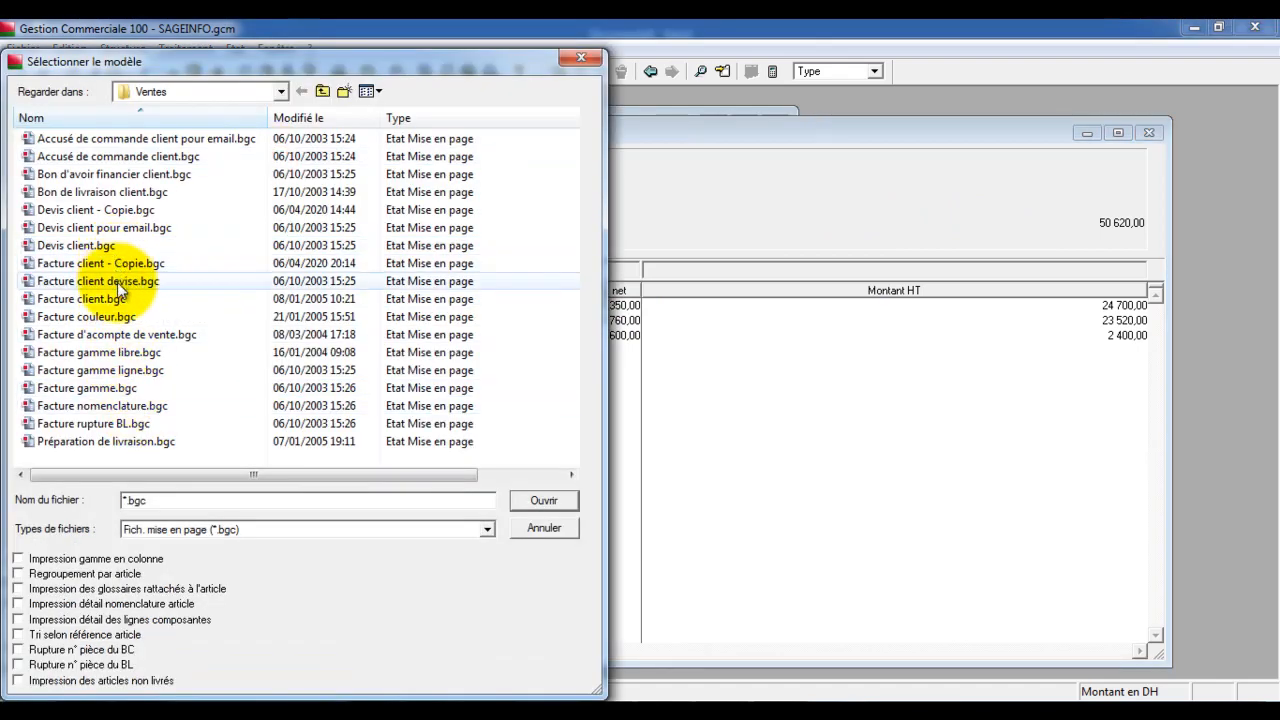
double_click(120, 299)
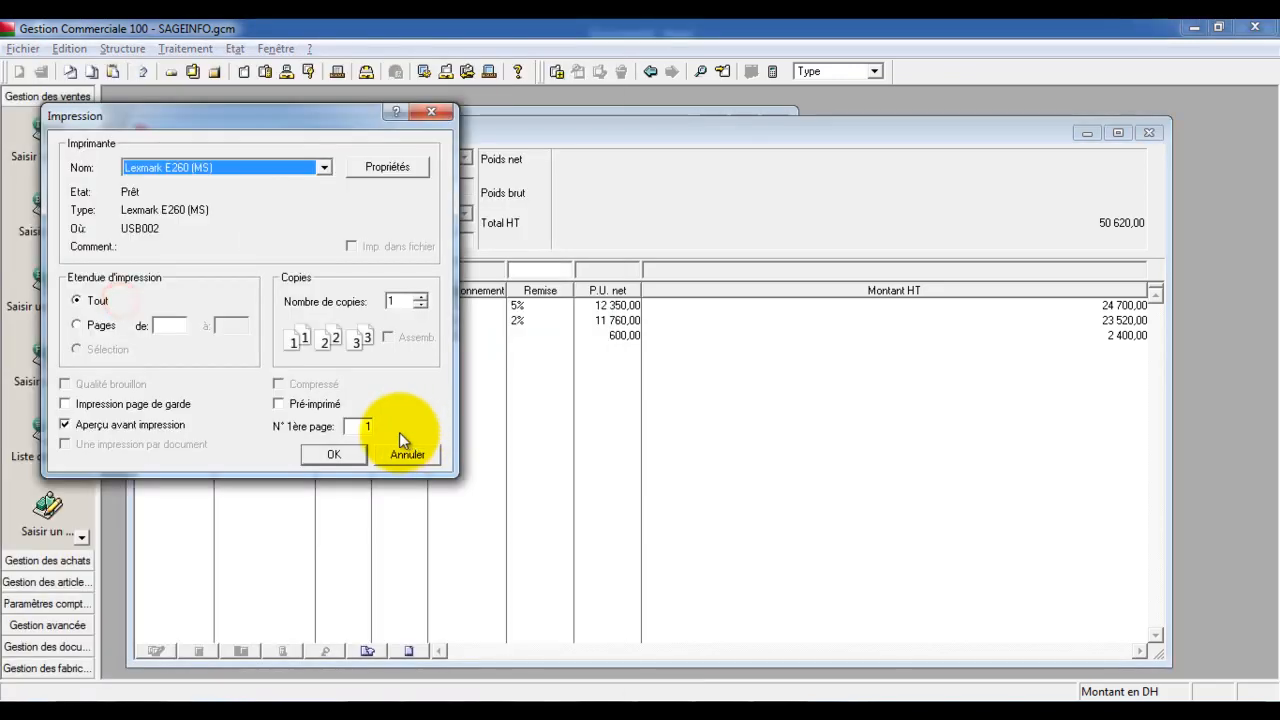
click(334, 454)
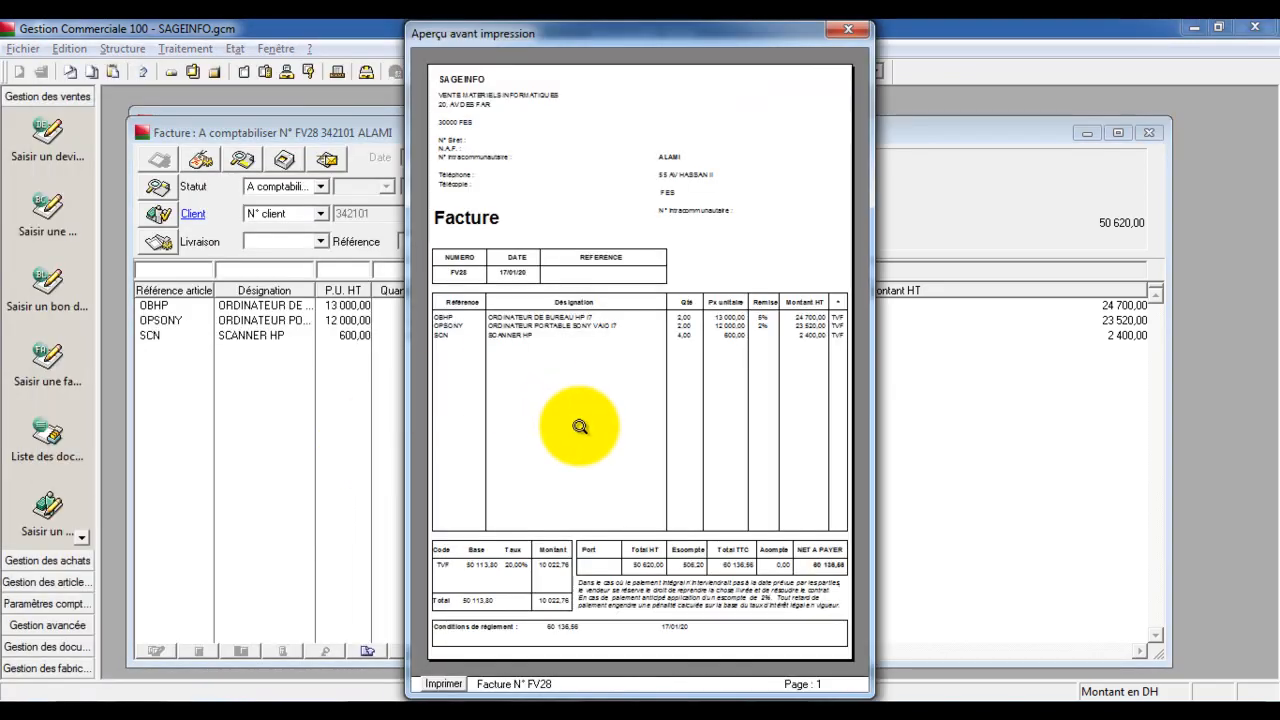
Enlarge the invoice preview to check its header, line discounts, TVA, escompte and net à payer, and close the preview and the invoice
click(763, 358)
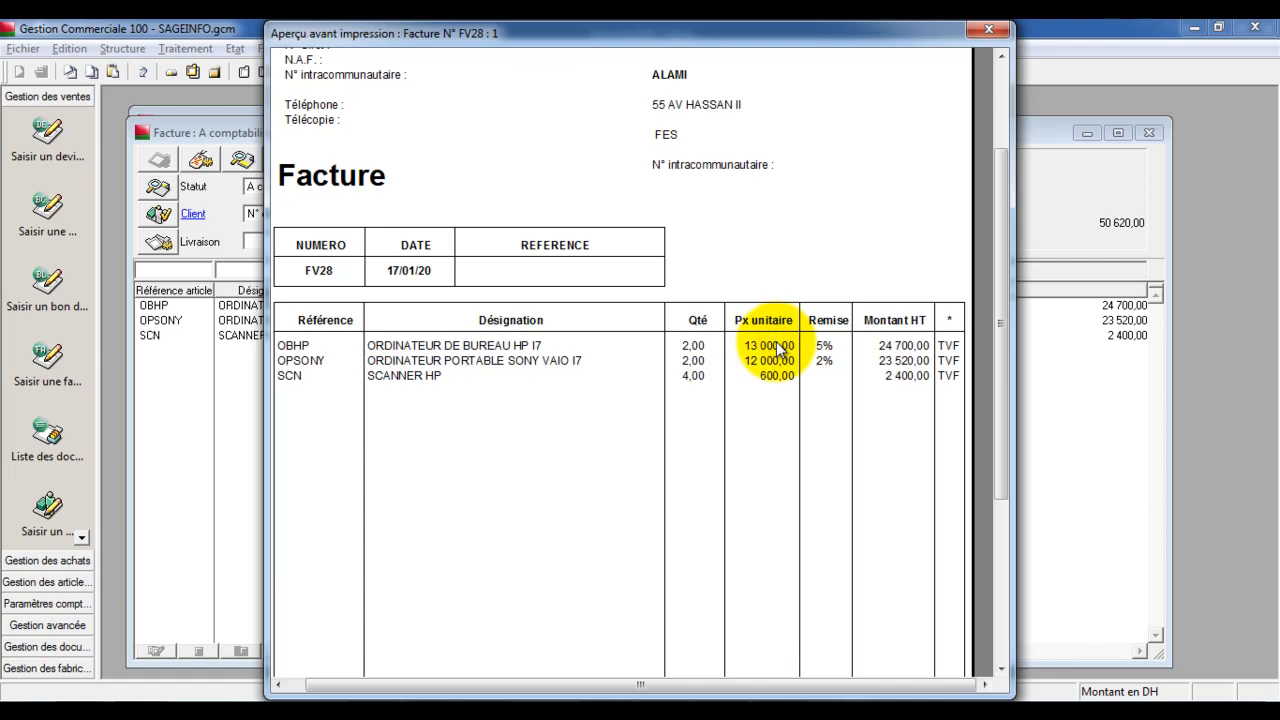
click(778, 350)
click(690, 618)
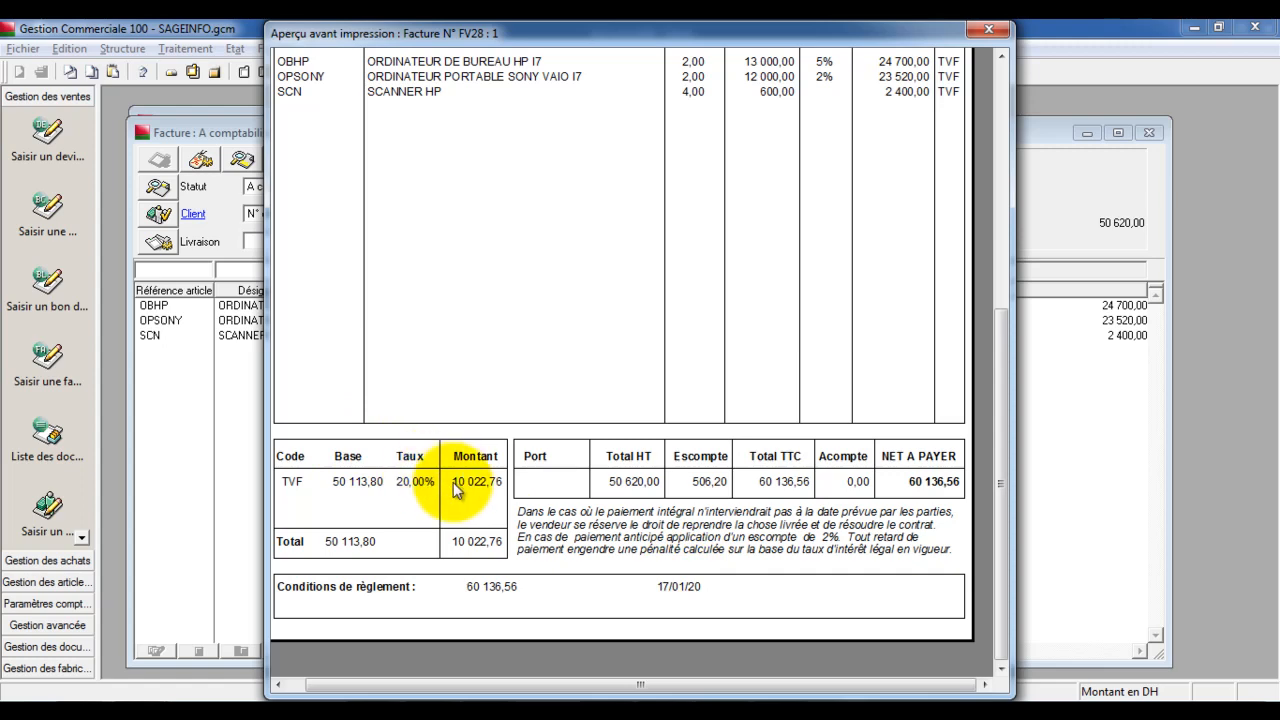
click(822, 490)
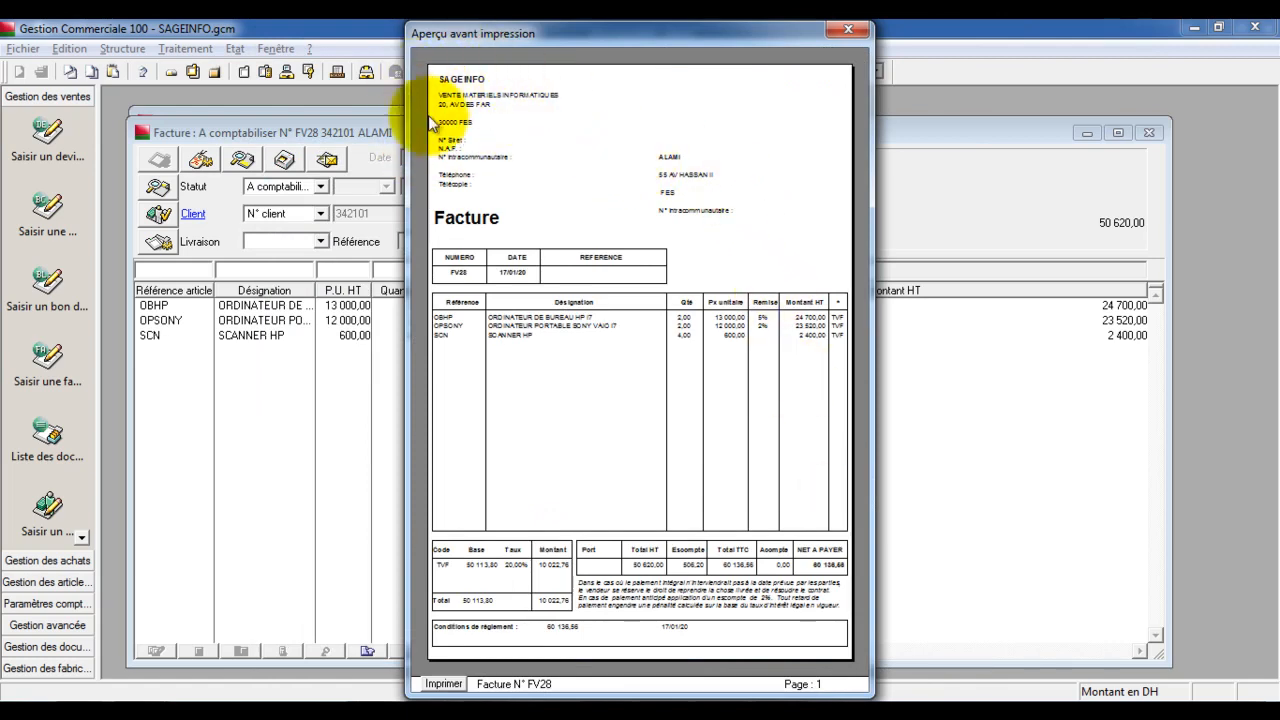
click(449, 166)
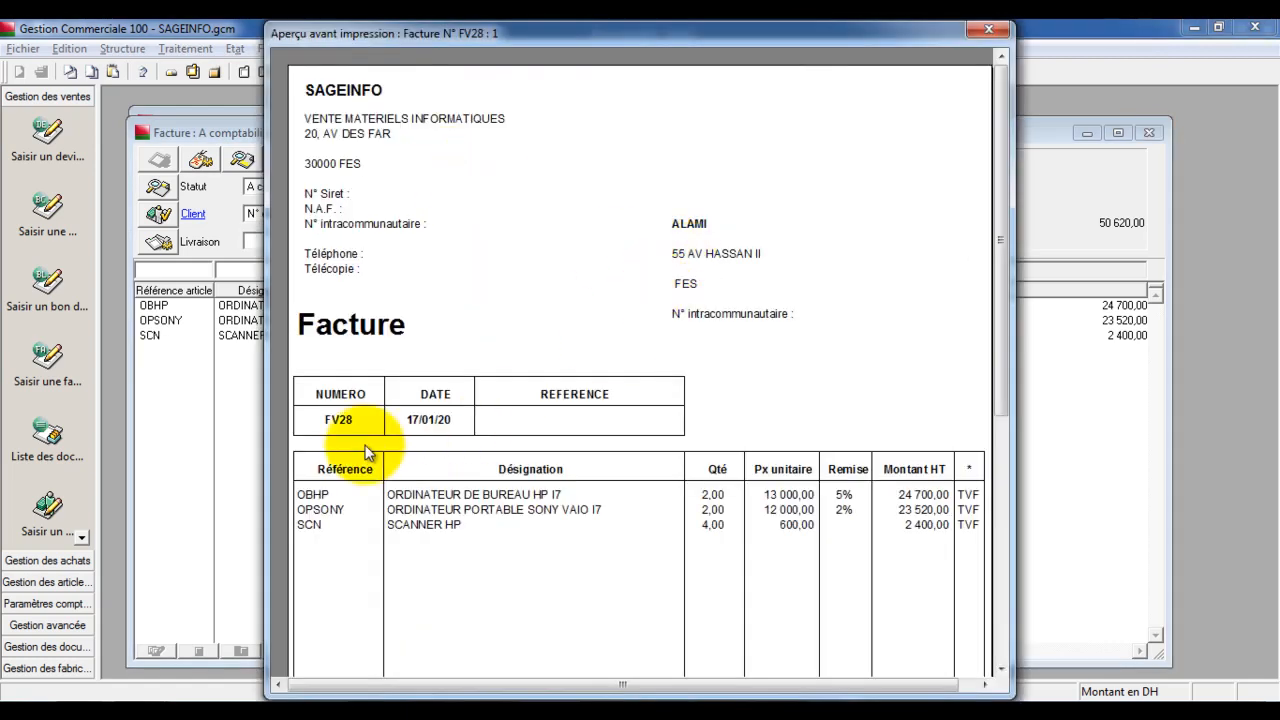
click(459, 397)
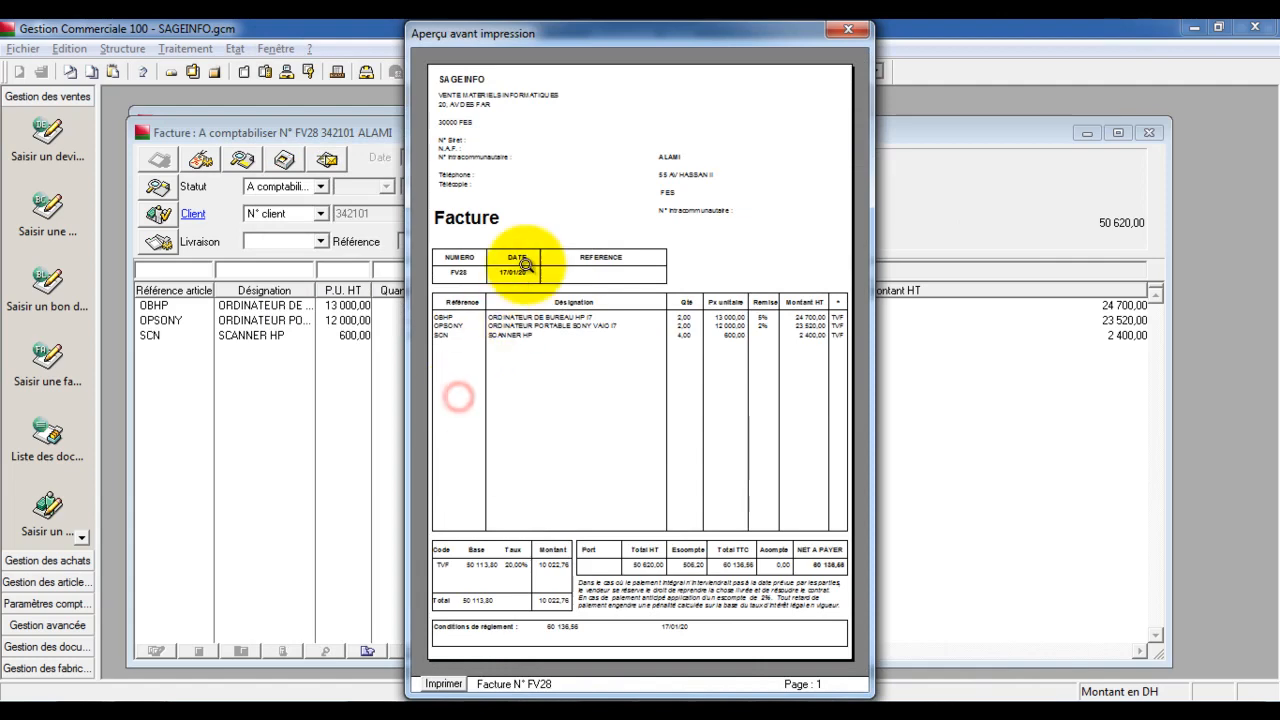
click(846, 35)
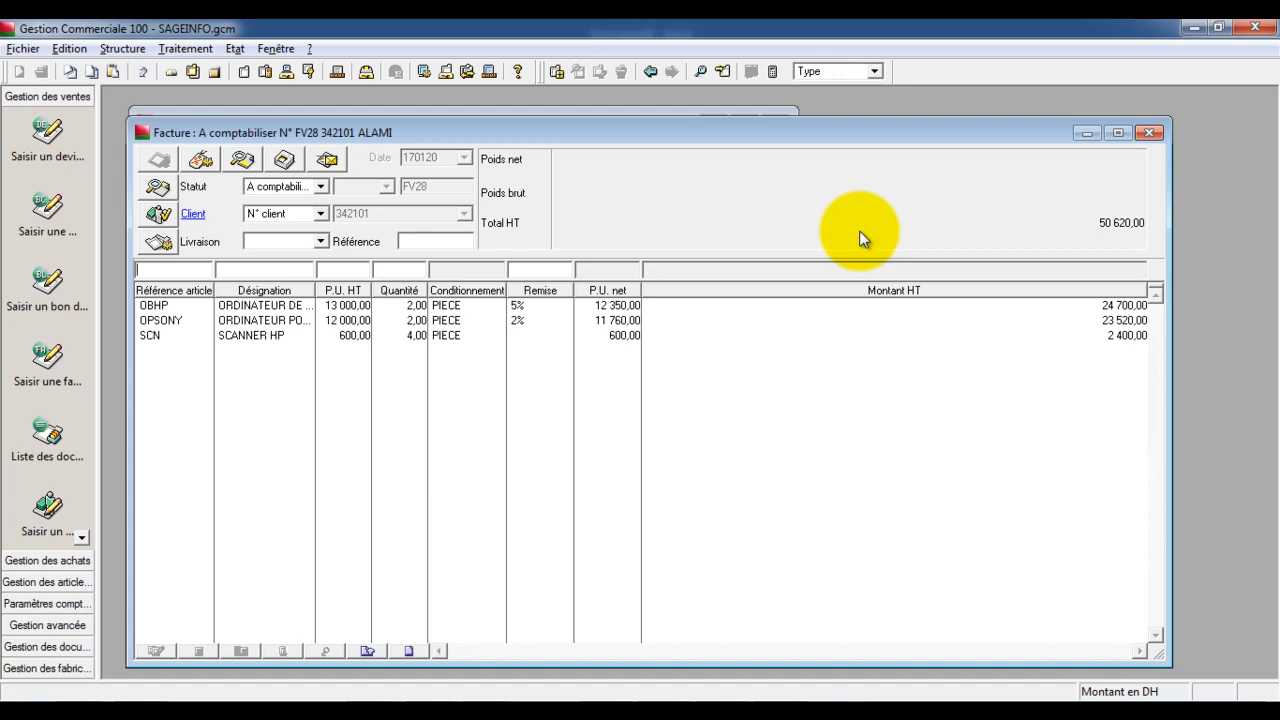
click(1149, 133)
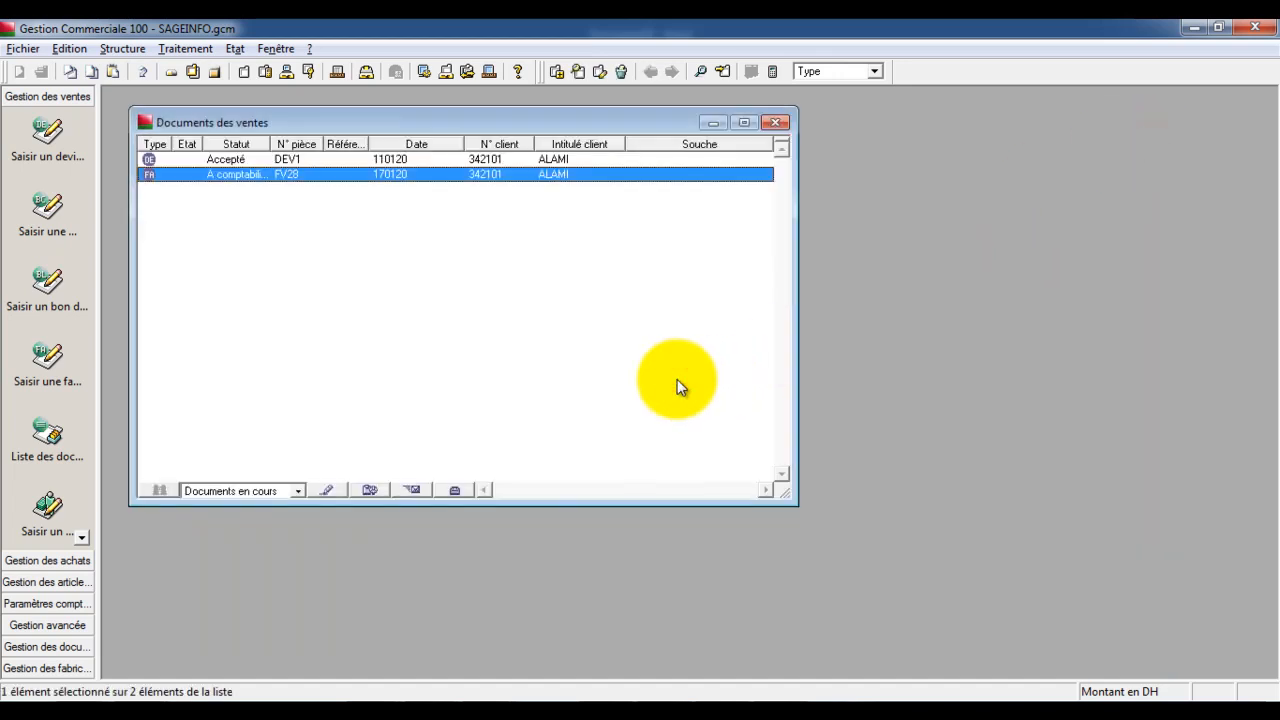